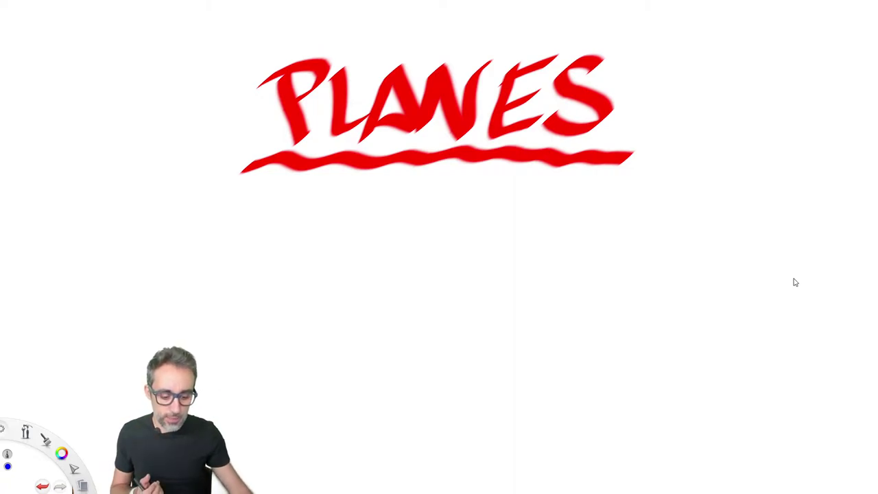
Mark the plane's origin with an X and draw a red arrow from it
{"action": "left_click_drag", "start_coordinate": [392, 360], "coordinate": [405, 374]}
{"action": "left_click_drag", "start_coordinate": [404, 360], "coordinate": [391, 375]}
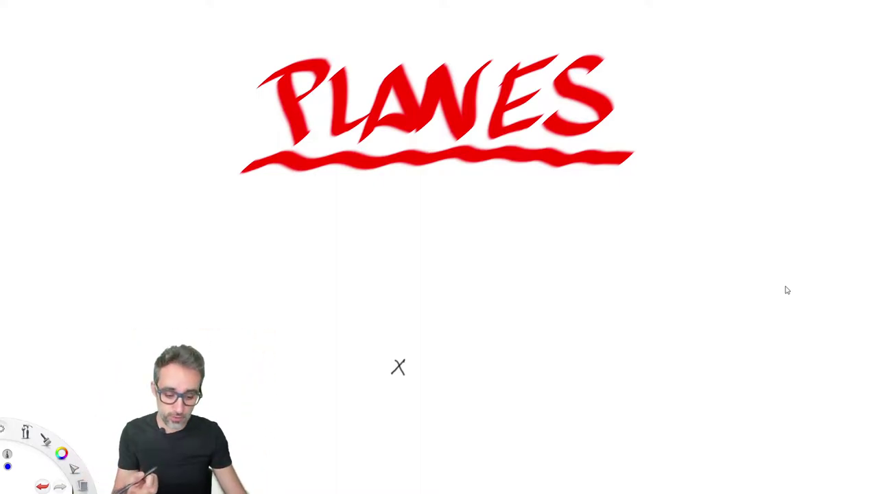
{"action": "left_click_drag", "start_coordinate": [402, 366], "coordinate": [543, 351]}
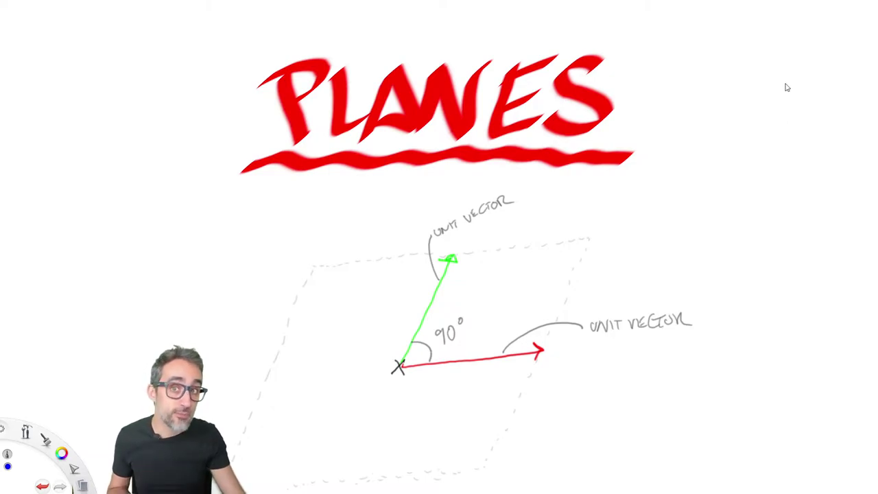
Draw a blue dashed arrow pointing up-left from the origin X
{"action": "left_click_drag", "start_coordinate": [398, 362], "coordinate": [326, 243]}
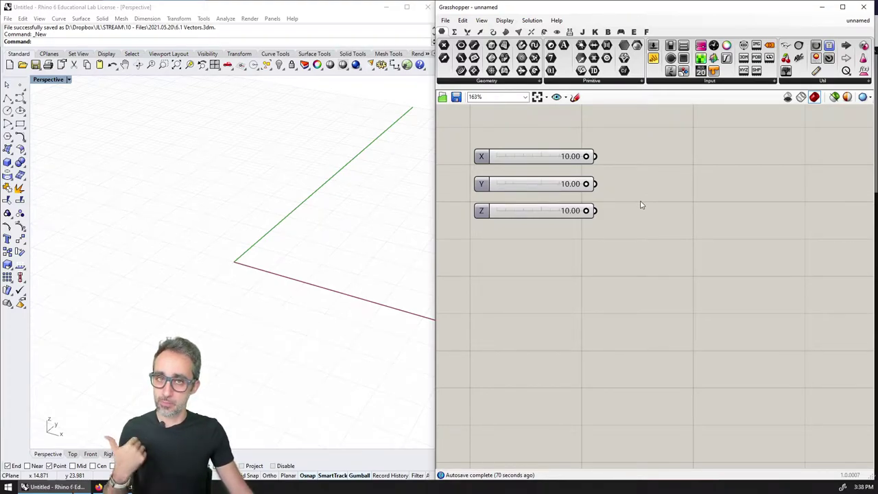
Pick the XY Plane component from the Vector tab's Plane dropdown
{"action": "left_click", "coordinate": [481, 33]}
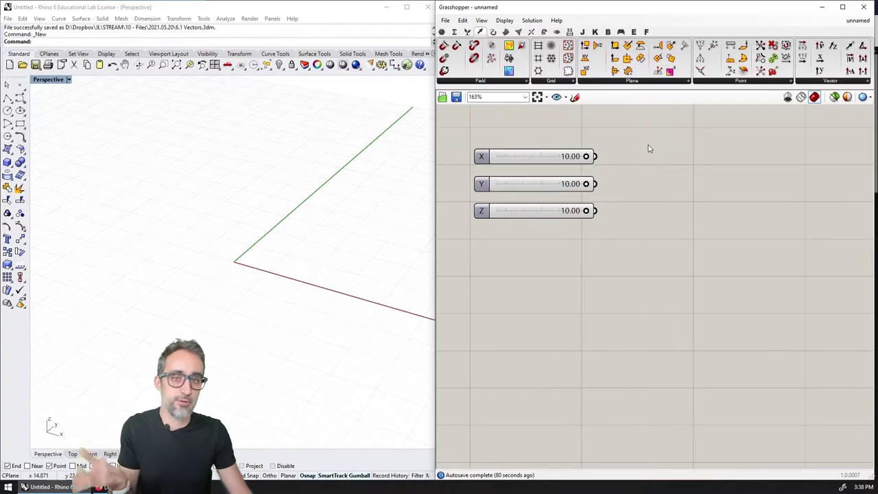
{"action": "left_click", "coordinate": [632, 82]}
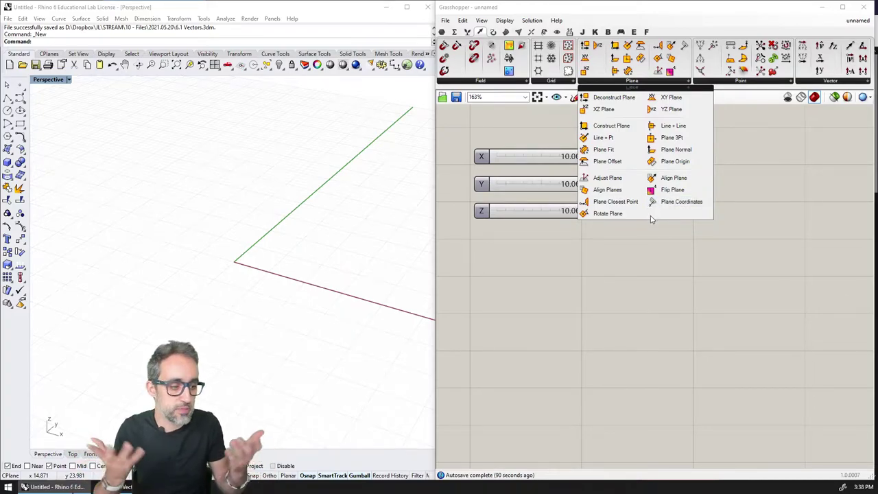
{"action": "left_click", "coordinate": [671, 97]}
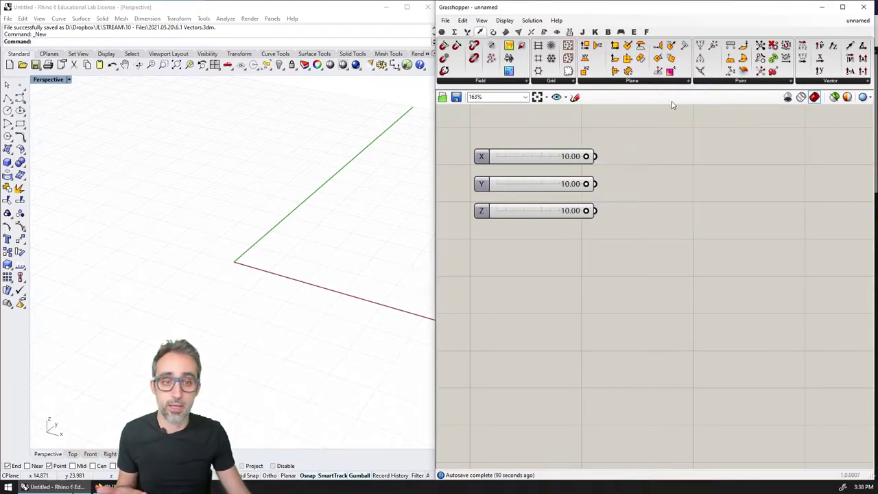
Place the XY Plane component on the canvas and inspect its grid in the Rhino viewport
{"action": "left_click", "coordinate": [704, 181]}
{"action": "right_click_drag", "start_coordinate": [721, 184], "coordinate": [688, 277]}
{"action": "left_click_drag", "start_coordinate": [688, 277], "coordinate": [719, 255]}
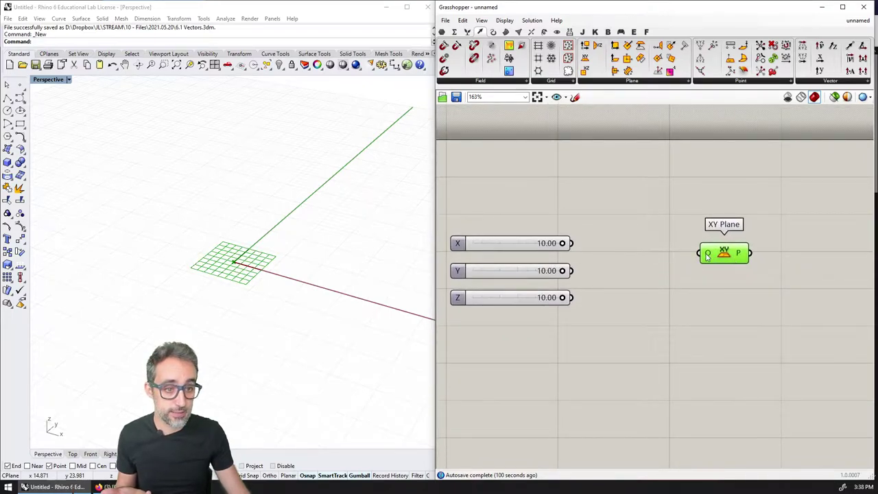
{"action": "left_click", "coordinate": [231, 266]}
{"action": "scroll", "coordinate": [231, 265], "scroll_direction": "up", "scroll_amount": 3}
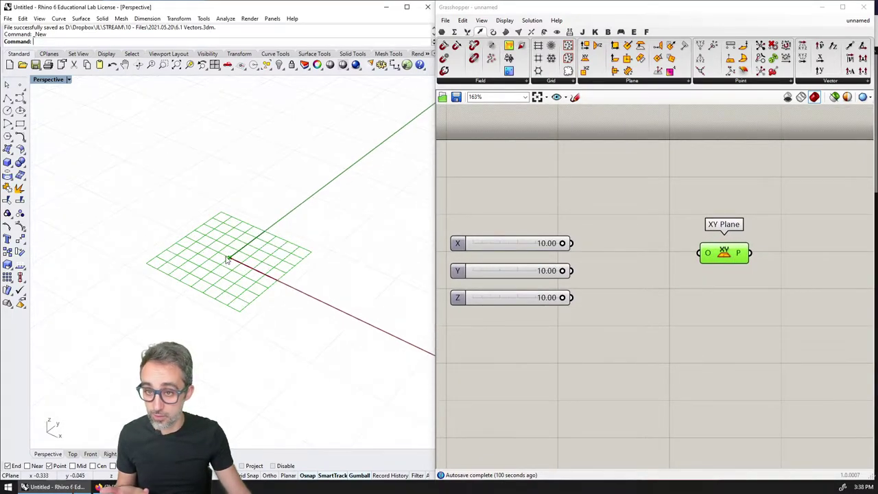
{"action": "right_click_drag", "start_coordinate": [320, 269], "coordinate": [321, 262]}
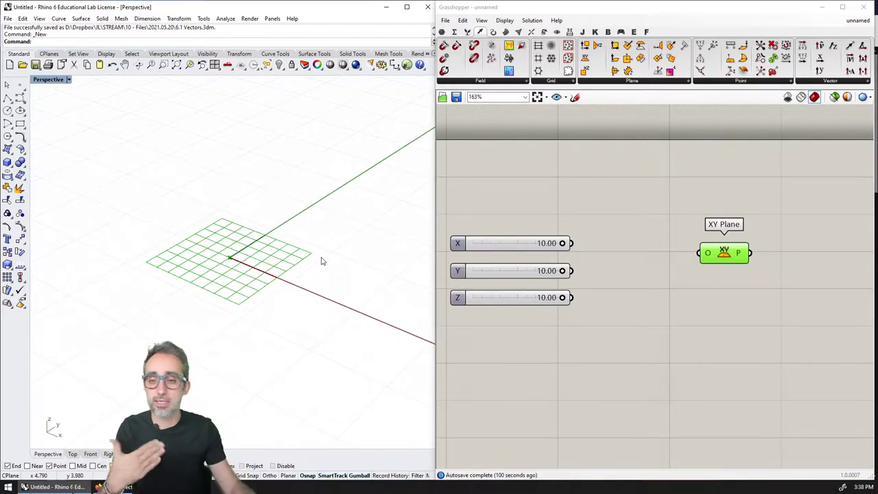
{"action": "right_click_drag", "start_coordinate": [323, 261], "coordinate": [286, 290]}
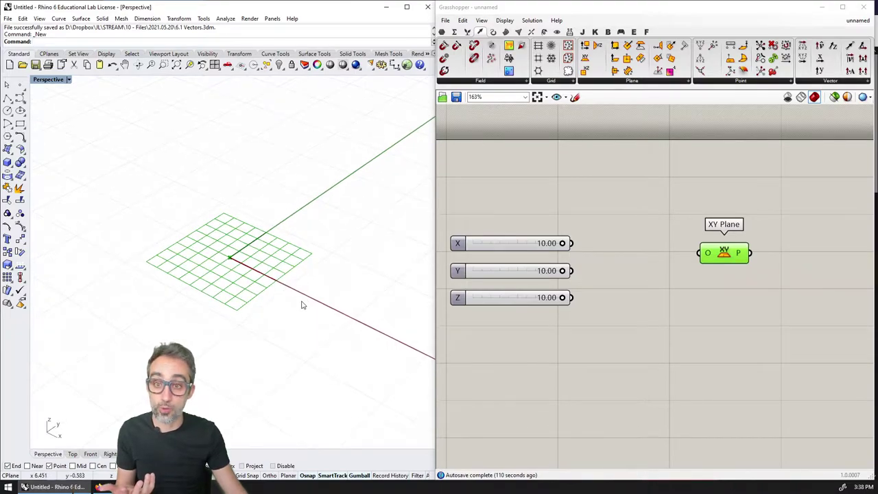
Fine-tune the XY Plane component's position and reopen the full plane component list
{"action": "key", "text": "Escape"}
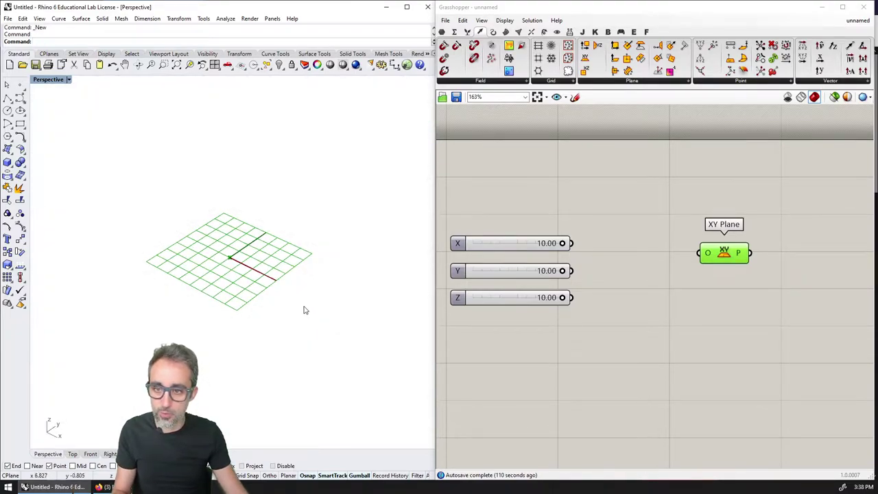
{"action": "left_click", "coordinate": [631, 302]}
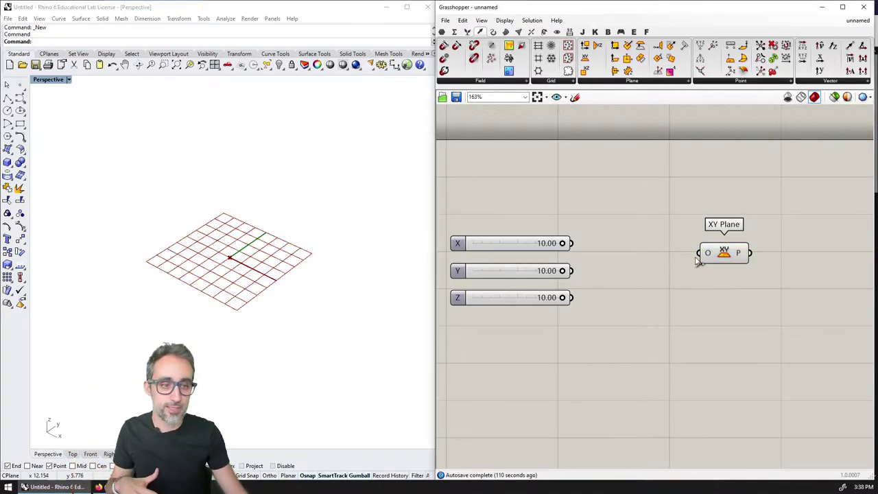
{"action": "left_click_drag", "start_coordinate": [723, 259], "coordinate": [722, 252]}
{"action": "left_click_drag", "start_coordinate": [721, 255], "coordinate": [722, 247]}
{"action": "left_click", "coordinate": [708, 276]}
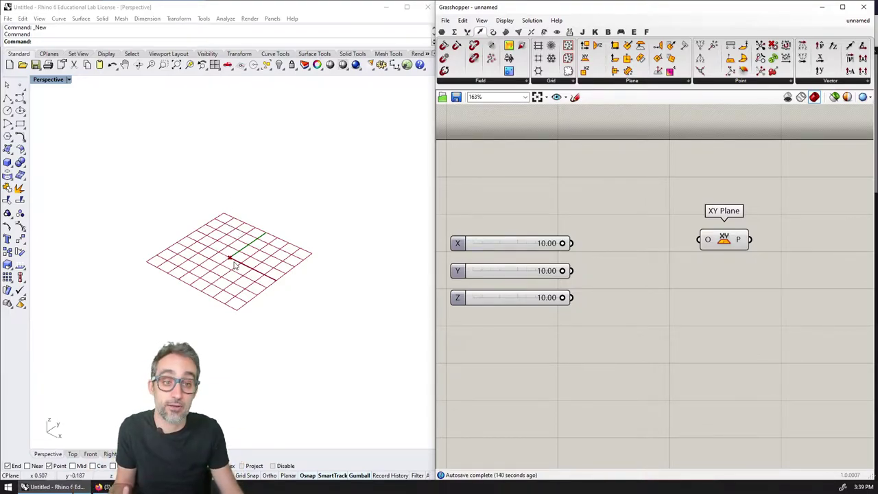
{"action": "left_click_drag", "start_coordinate": [725, 249], "coordinate": [742, 254]}
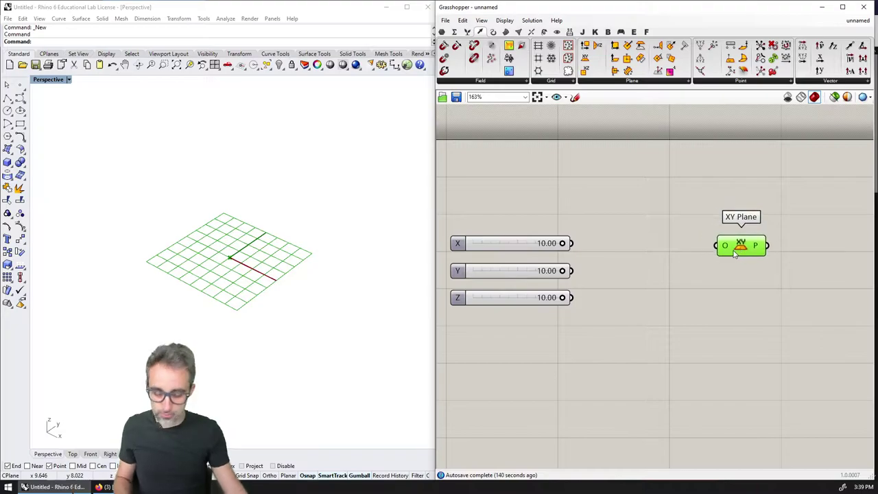
{"action": "left_click", "coordinate": [615, 81]}
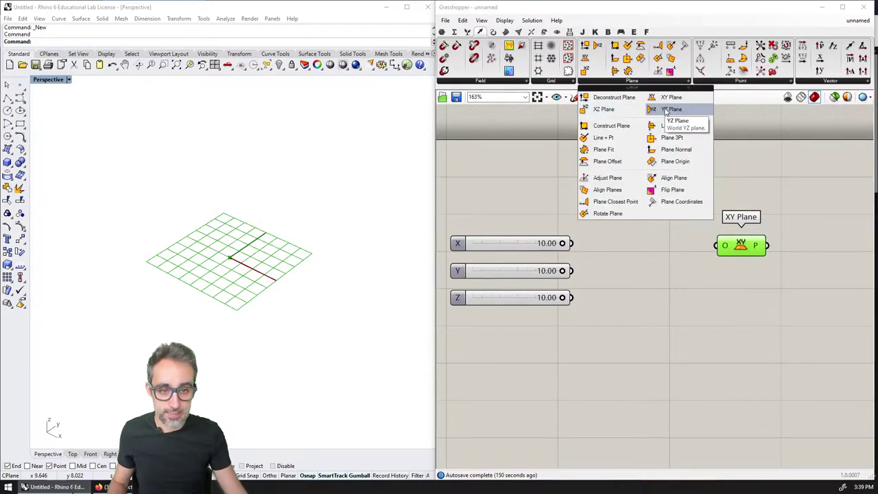
Add a YZ Plane component below XY Plane, hiding XY's preview to see the YZ plane
{"action": "left_click_drag", "start_coordinate": [665, 110], "coordinate": [740, 287]}
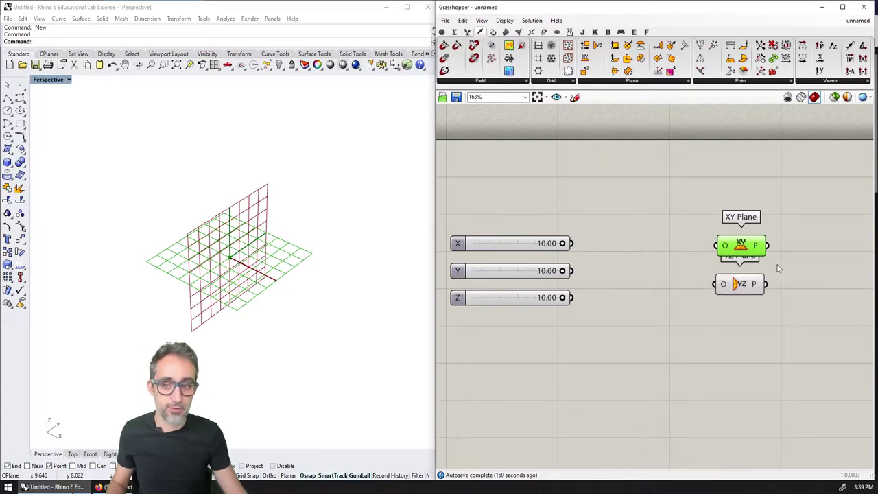
{"action": "key", "text": "ctrl+q"}
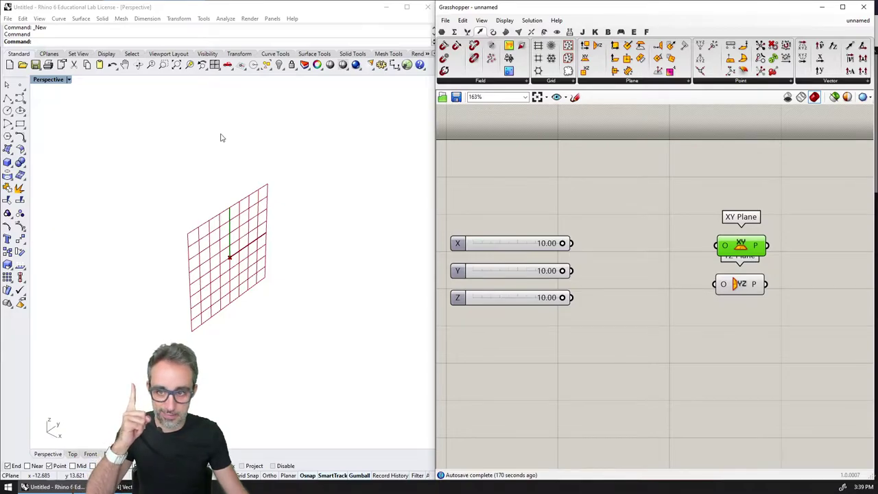
{"action": "left_click", "coordinate": [737, 284]}
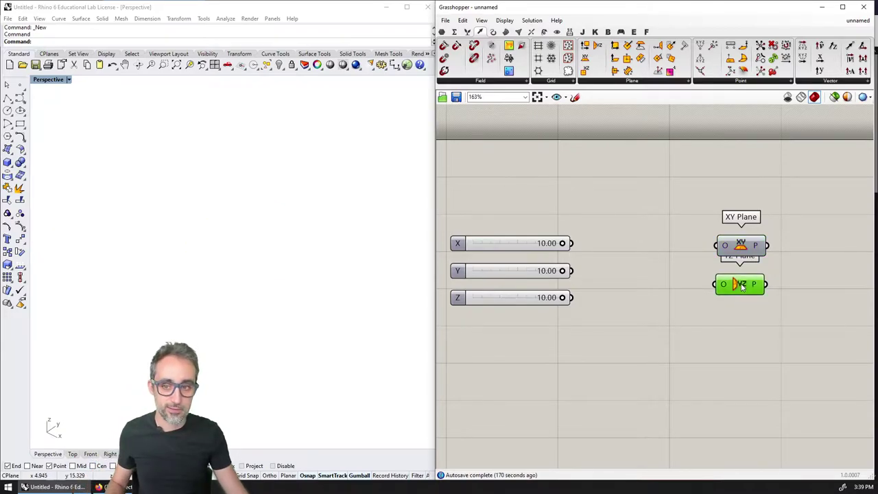
Place an XZ Plane component directly below the YZ Plane component
{"action": "left_click", "coordinate": [630, 84]}
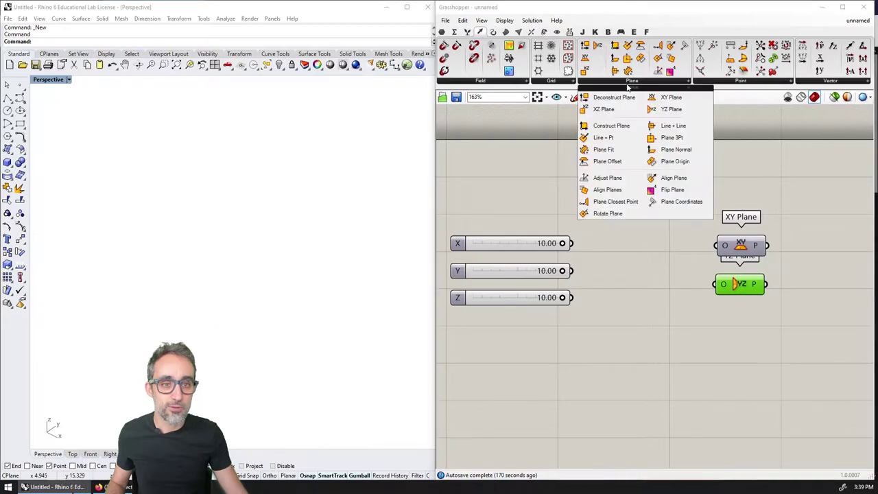
{"action": "left_click", "coordinate": [603, 110]}
{"action": "left_click", "coordinate": [728, 314]}
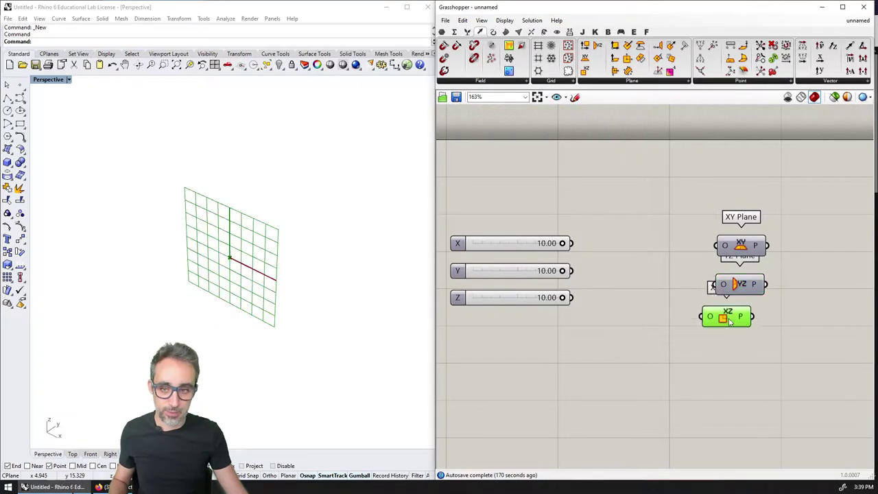
{"action": "left_click_drag", "start_coordinate": [727, 314], "coordinate": [743, 342]}
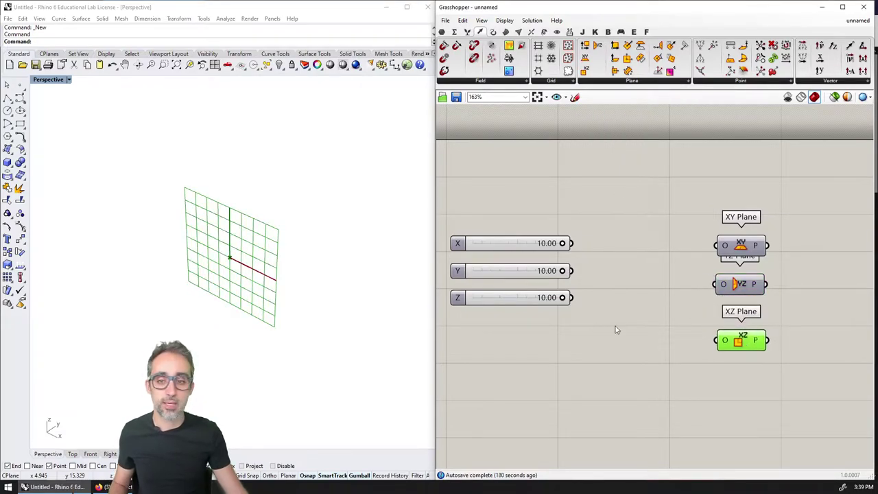
Select the YZ, XY and XZ Plane components in turn to compare their previews
{"action": "left_click", "coordinate": [305, 314]}
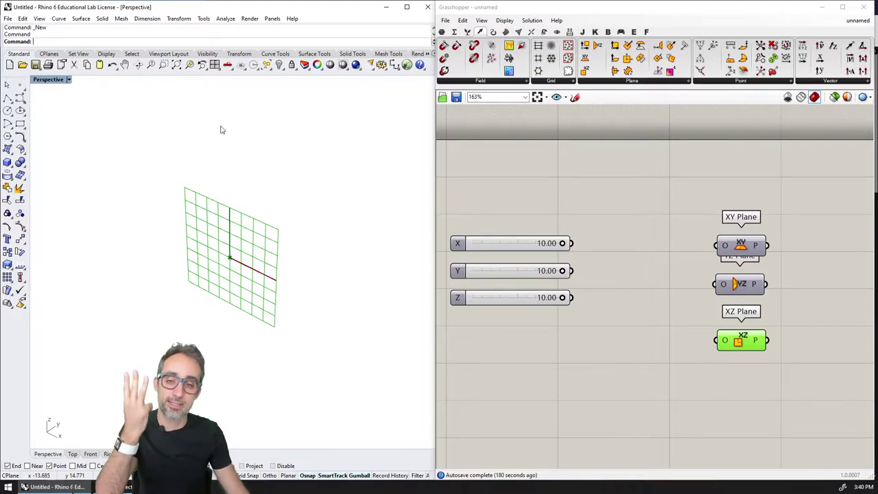
{"action": "left_click", "coordinate": [735, 287]}
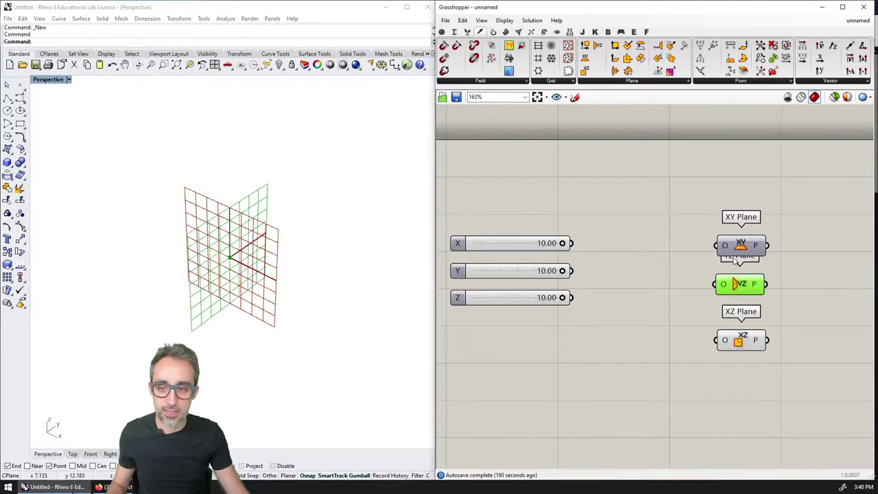
{"action": "left_click", "coordinate": [735, 245]}
{"action": "mouse_move", "coordinate": [271, 301]}
{"action": "right_mouse_down"}
{"action": "mouse_move", "coordinate": [317, 250]}
{"action": "mouse_move", "coordinate": [353, 260]}
{"action": "mouse_move", "coordinate": [317, 300]}
{"action": "mouse_move", "coordinate": [277, 316]}
{"action": "mouse_move", "coordinate": [239, 298]}
{"action": "mouse_move", "coordinate": [341, 273]}
{"action": "mouse_move", "coordinate": [306, 366]}
{"action": "mouse_move", "coordinate": [263, 322]}
{"action": "mouse_move", "coordinate": [294, 284]}
{"action": "mouse_move", "coordinate": [261, 313]}
{"action": "mouse_move", "coordinate": [248, 302]}
{"action": "mouse_move", "coordinate": [262, 296]}
{"action": "right_mouse_up"}
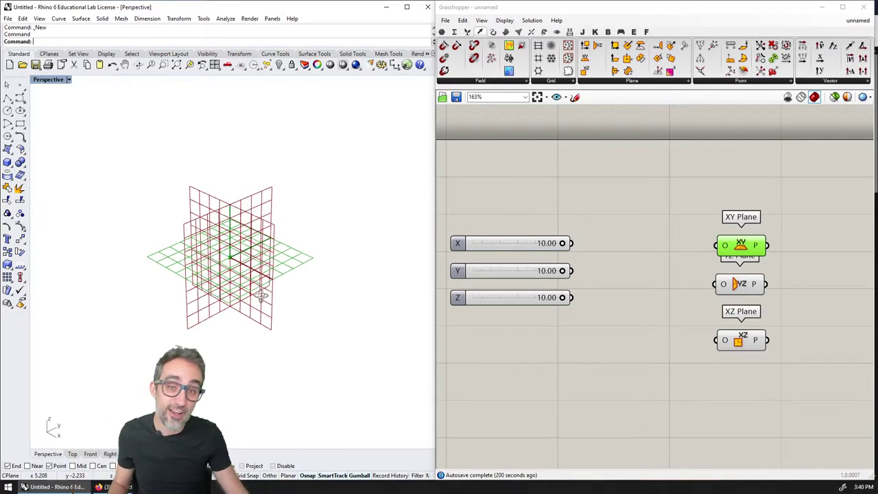
{"action": "left_click", "coordinate": [760, 341]}
{"action": "left_click", "coordinate": [763, 284]}
Move the YZ Plane component lower so the three plane components are evenly spaced
{"action": "right_click_drag", "start_coordinate": [742, 287], "coordinate": [683, 282]}
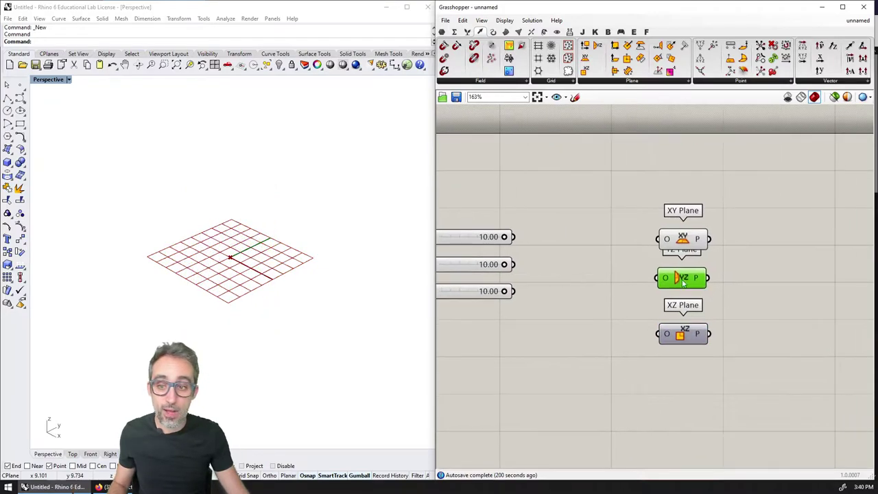
{"action": "right_click_drag", "start_coordinate": [349, 153], "coordinate": [325, 225]}
{"action": "scroll", "coordinate": [349, 209], "scroll_direction": "down", "scroll_amount": 3}
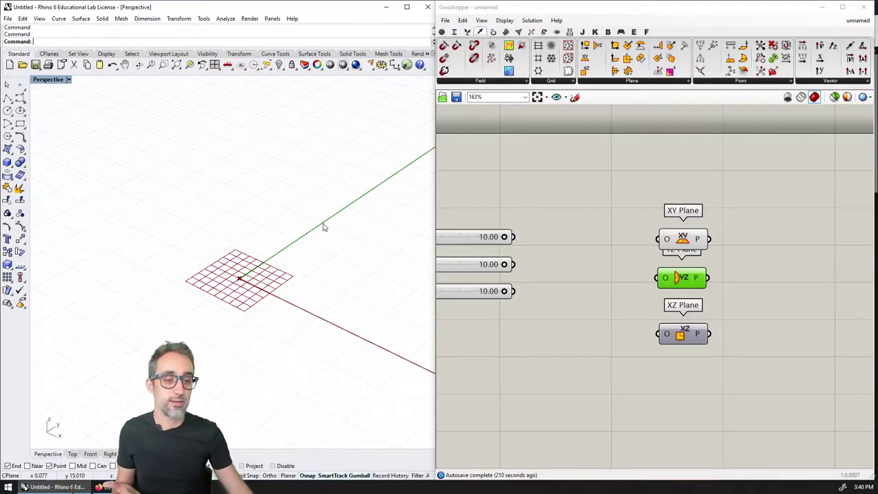
{"action": "left_click_drag", "start_coordinate": [681, 284], "coordinate": [682, 370]}
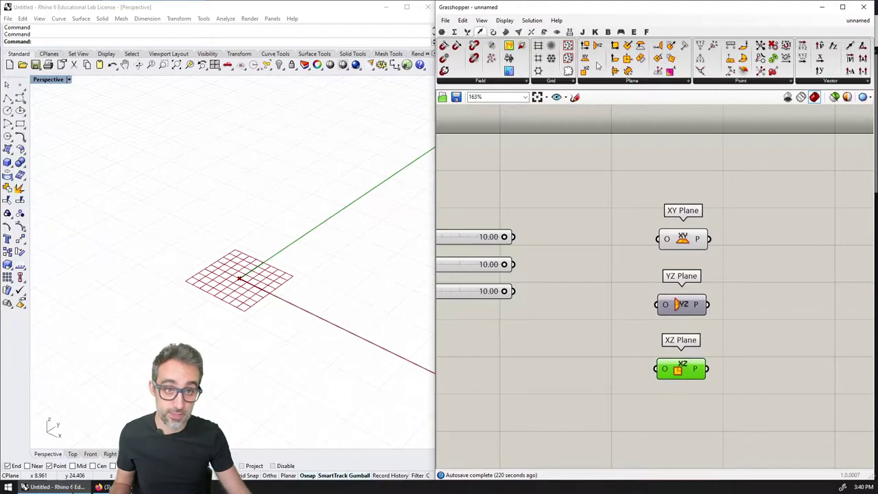
Add an Ellipse from Curve > Primitive and wire XY Plane's output into its P input
{"action": "left_click", "coordinate": [494, 32]}
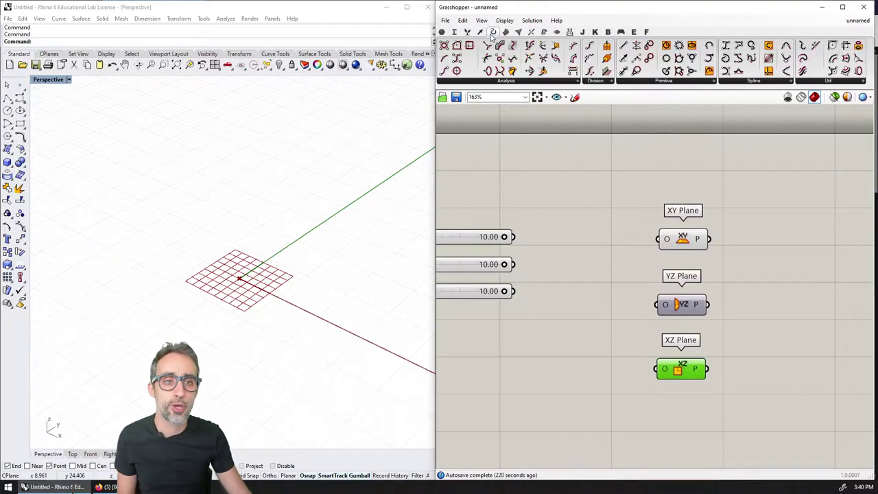
{"action": "left_click", "coordinate": [658, 82]}
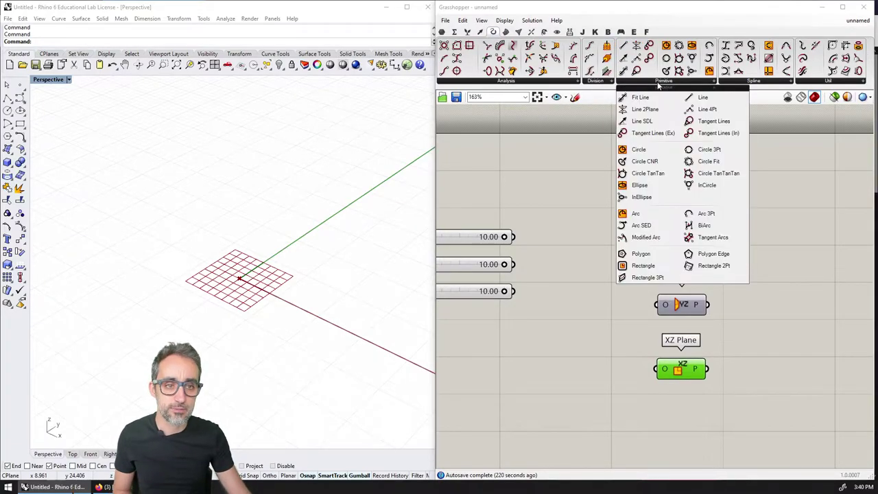
{"action": "left_click", "coordinate": [646, 187]}
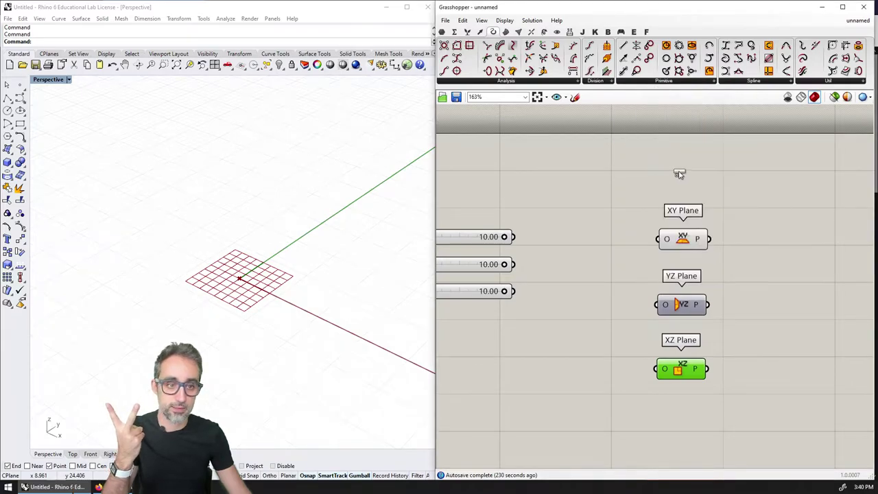
{"action": "left_click", "coordinate": [709, 180]}
{"action": "right_click_drag", "start_coordinate": [703, 168], "coordinate": [637, 208]}
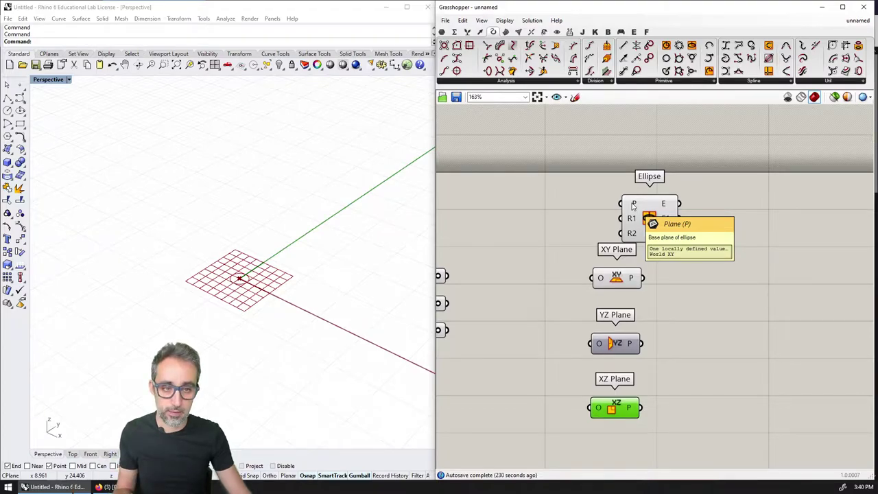
{"action": "left_click_drag", "start_coordinate": [633, 205], "coordinate": [713, 228]}
{"action": "left_click_drag", "start_coordinate": [642, 277], "coordinate": [700, 229]}
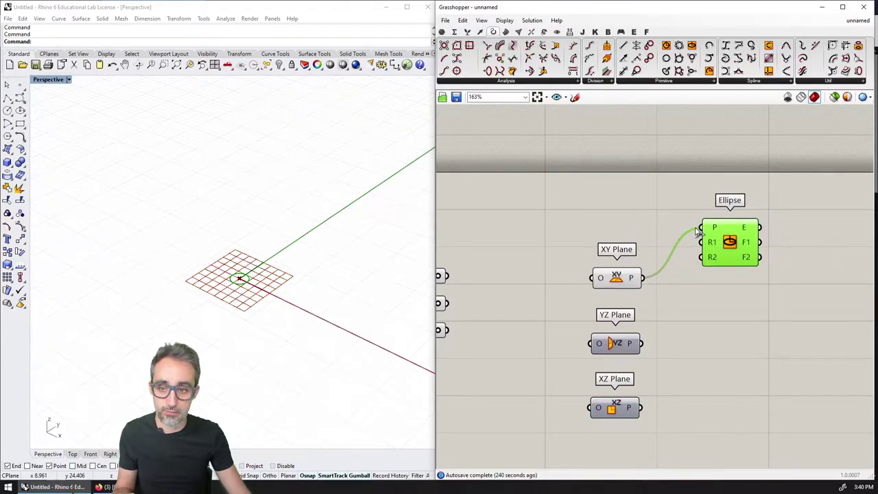
{"action": "right_click_drag", "start_coordinate": [654, 227], "coordinate": [722, 182]}
{"action": "right_click", "coordinate": [585, 221]}
Wire the X slider to the ellipse's R1 and Y slider to R2, setting Y to 6.11
{"action": "left_click", "coordinate": [566, 205]}
{"action": "right_click_drag", "start_coordinate": [532, 209], "coordinate": [565, 181]}
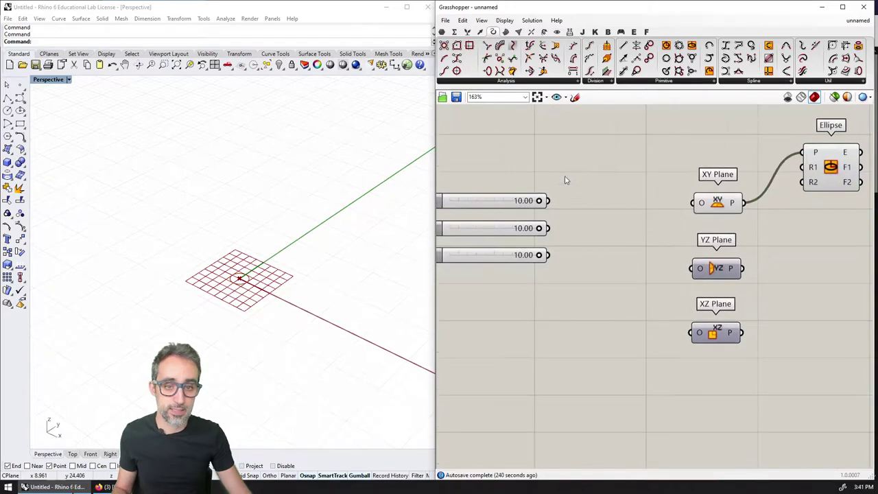
{"action": "scroll", "coordinate": [566, 180], "scroll_direction": "down", "scroll_amount": 2}
{"action": "left_click_drag", "start_coordinate": [547, 194], "coordinate": [736, 170]}
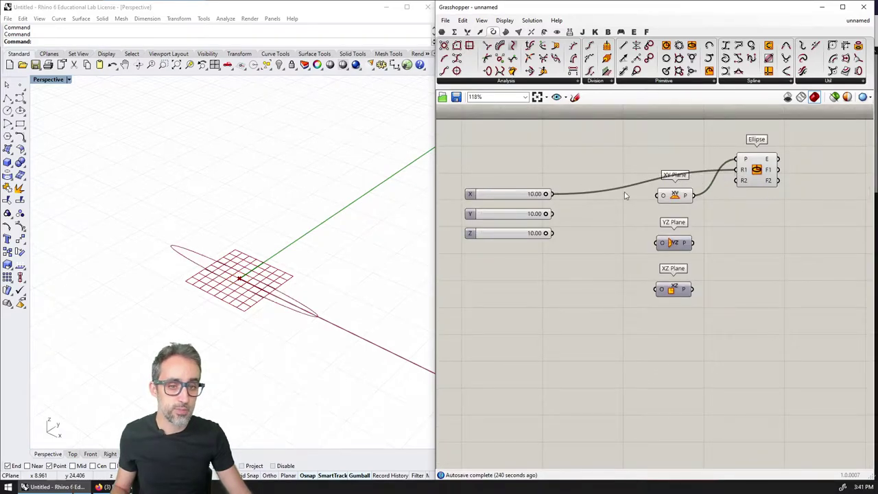
{"action": "left_click_drag", "start_coordinate": [548, 214], "coordinate": [739, 180]}
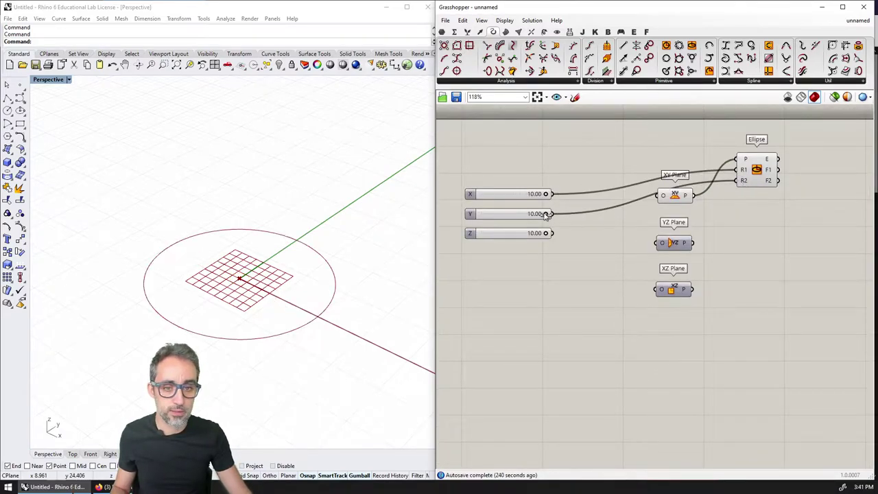
{"action": "left_click_drag", "start_coordinate": [546, 214], "coordinate": [520, 214]}
{"action": "right_click_drag", "start_coordinate": [639, 216], "coordinate": [645, 200]}
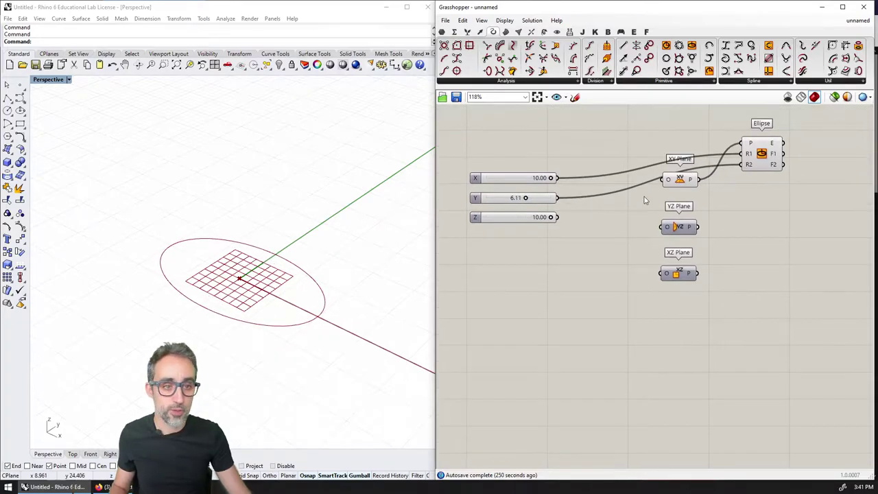
Test basing the ellipse on the YZ and XZ planes, then reconnect the XY Plane
{"action": "scroll", "coordinate": [644, 200], "scroll_direction": "up", "scroll_amount": 1}
{"action": "left_click_drag", "start_coordinate": [631, 212], "coordinate": [628, 156]}
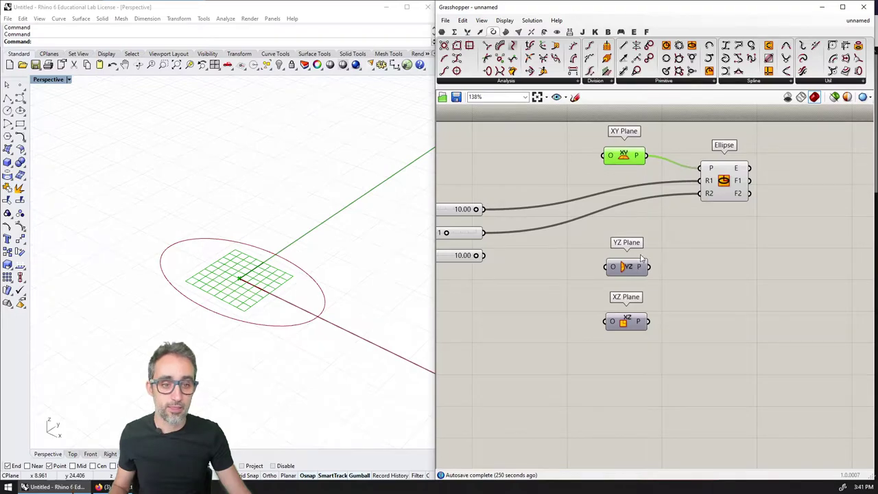
{"action": "left_click_drag", "start_coordinate": [648, 267], "coordinate": [700, 169]}
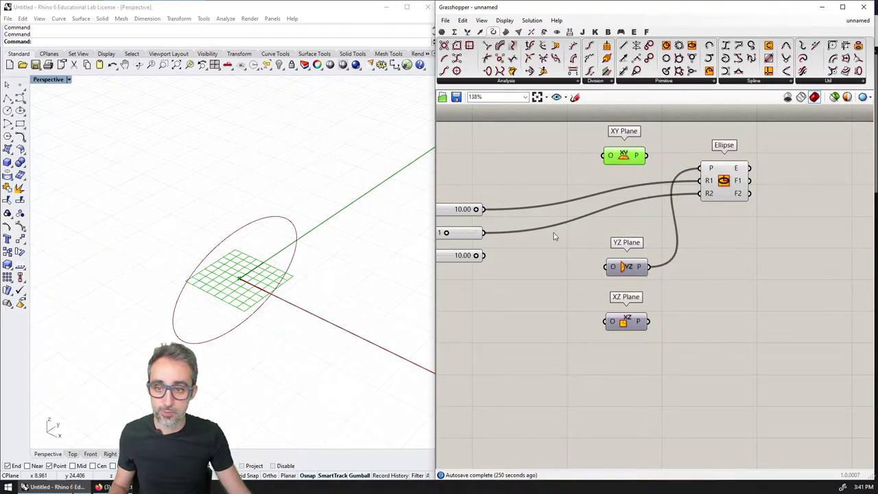
{"action": "right_click_drag", "start_coordinate": [418, 282], "coordinate": [384, 272]}
{"action": "left_click_drag", "start_coordinate": [647, 321], "coordinate": [700, 168]}
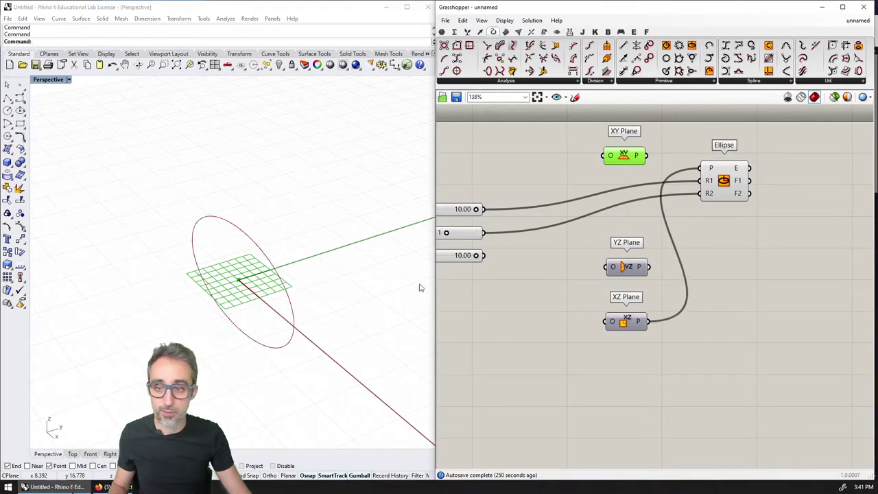
{"action": "right_click_drag", "start_coordinate": [421, 289], "coordinate": [283, 300]}
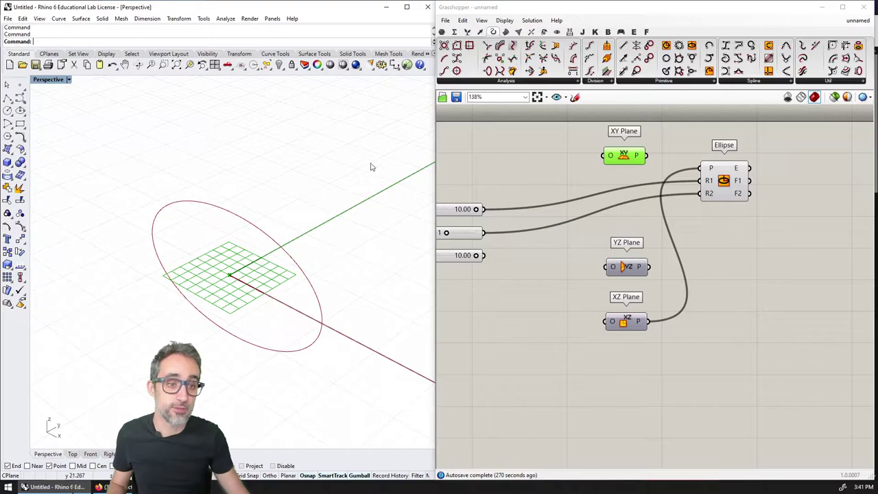
{"action": "right_click_drag", "start_coordinate": [639, 170], "coordinate": [662, 180]}
{"action": "left_click_drag", "start_coordinate": [662, 180], "coordinate": [644, 193]}
Add a second Ellipse via canvas search for 'ellipse' and base it on the YZ Plane
{"action": "right_click_drag", "start_coordinate": [384, 254], "coordinate": [284, 261]}
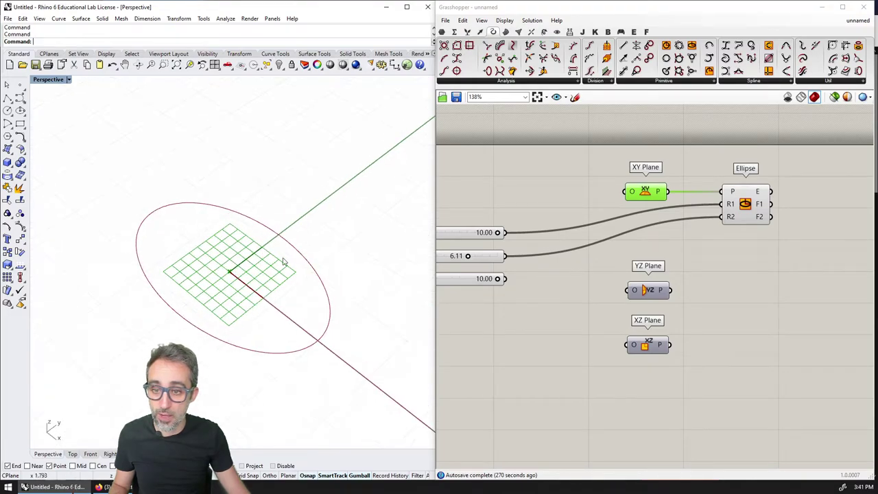
{"action": "right_click_drag", "start_coordinate": [488, 270], "coordinate": [551, 235]}
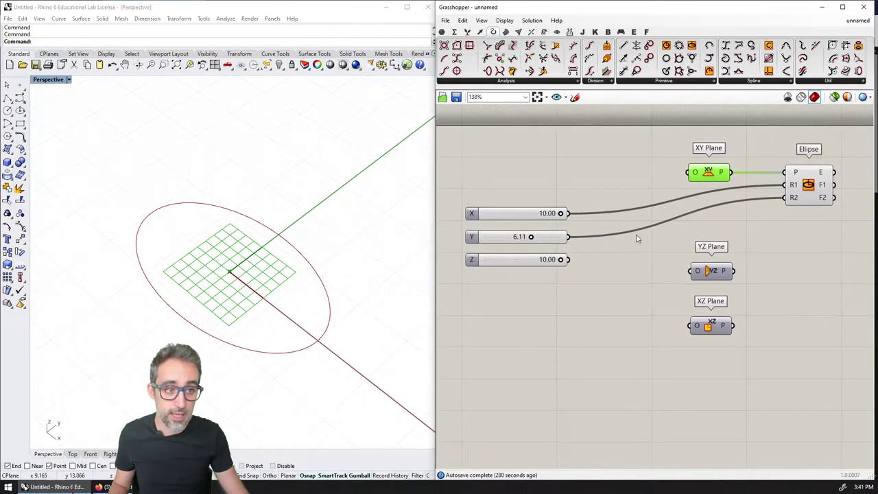
{"action": "double_click", "coordinate": [789, 245]}
{"action": "type", "text": "ellipse"}
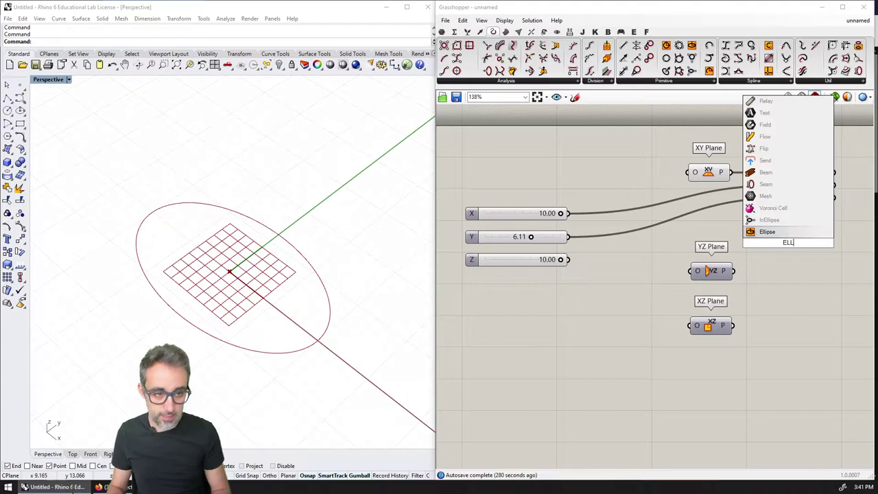
{"action": "key", "text": "Return"}
{"action": "left_click_drag", "start_coordinate": [789, 247], "coordinate": [810, 293]}
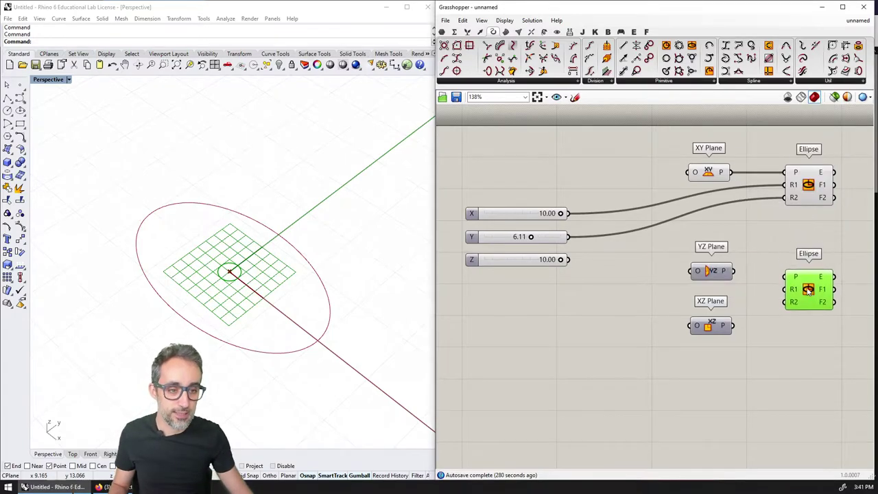
{"action": "left_click", "coordinate": [729, 271]}
{"action": "left_click_drag", "start_coordinate": [729, 271], "coordinate": [788, 276]}
{"action": "left_click_drag", "start_coordinate": [808, 287], "coordinate": [810, 281]}
Drive the new ellipse's radii from the Y and Z sliders, lowering Z to 3.92
{"action": "right_click_drag", "start_coordinate": [811, 282], "coordinate": [796, 253]}
{"action": "right_click_drag", "start_coordinate": [626, 323], "coordinate": [622, 304]}
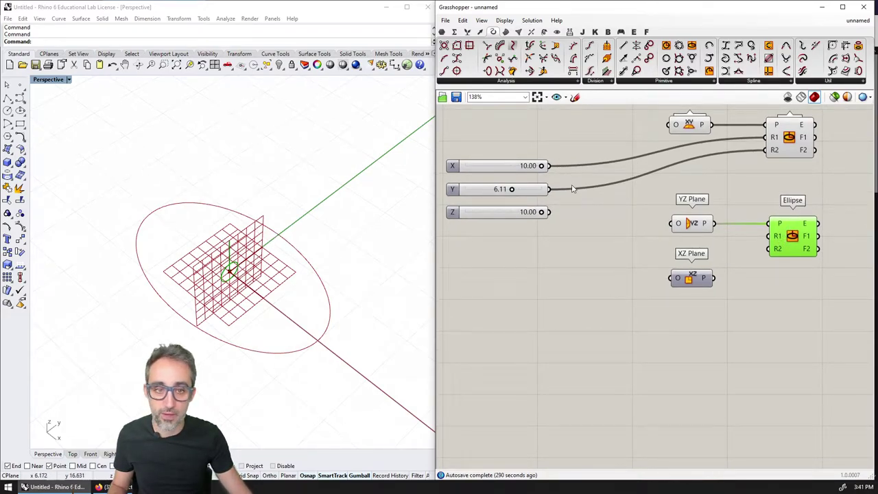
{"action": "left_click_drag", "start_coordinate": [549, 189], "coordinate": [771, 237]}
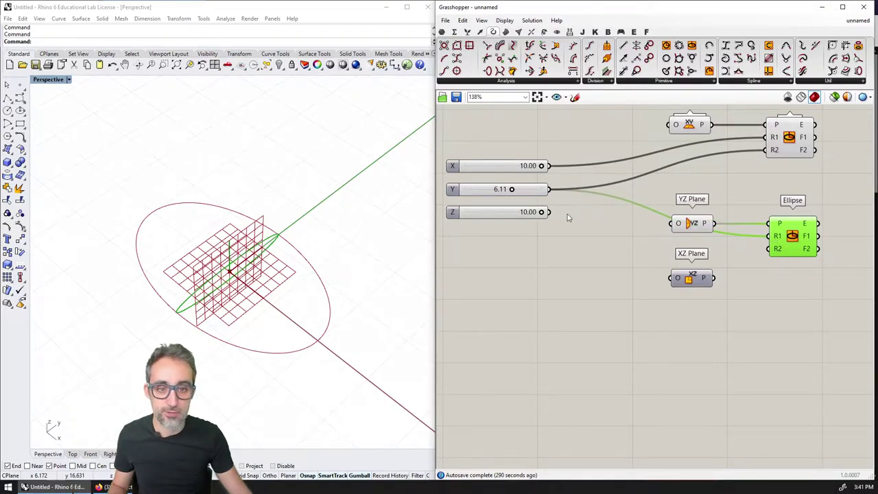
{"action": "left_click_drag", "start_coordinate": [548, 211], "coordinate": [769, 248]}
{"action": "right_click_drag", "start_coordinate": [316, 288], "coordinate": [274, 274]}
{"action": "left_click_drag", "start_coordinate": [542, 214], "coordinate": [495, 212]}
{"action": "right_click_drag", "start_coordinate": [295, 274], "coordinate": [256, 269]}
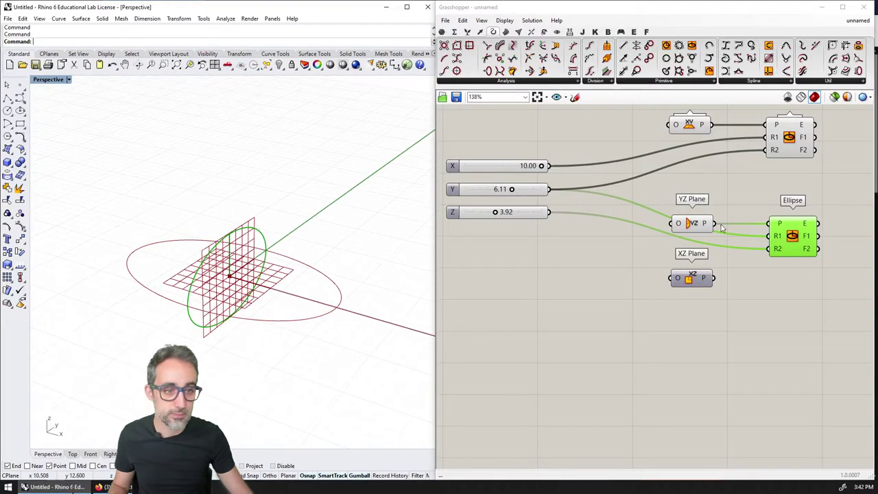
{"action": "left_click", "coordinate": [692, 223]}
{"action": "left_click", "coordinate": [690, 128]}
{"action": "right_click_drag", "start_coordinate": [368, 276], "coordinate": [323, 307]}
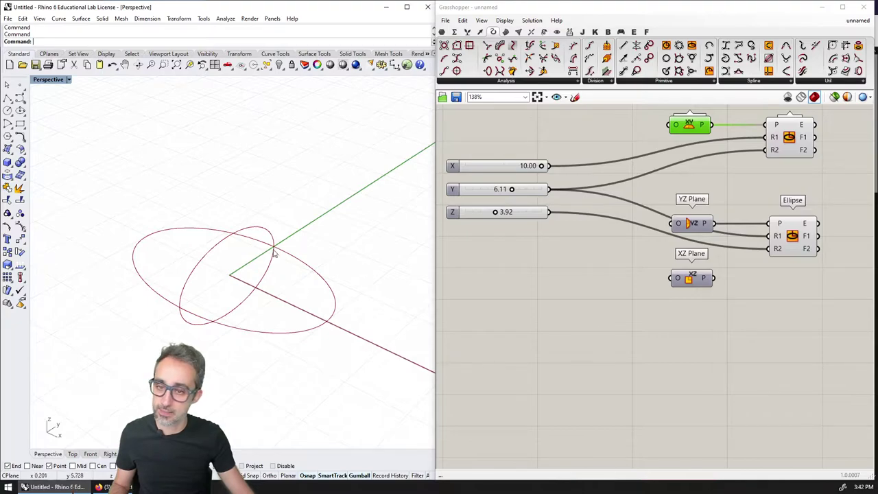
Add a third Ellipse on the XZ Plane, with R1 from the X slider (10.00) and R2 from the Z slider (3.92)
{"action": "left_click_drag", "start_coordinate": [697, 285], "coordinate": [696, 305]}
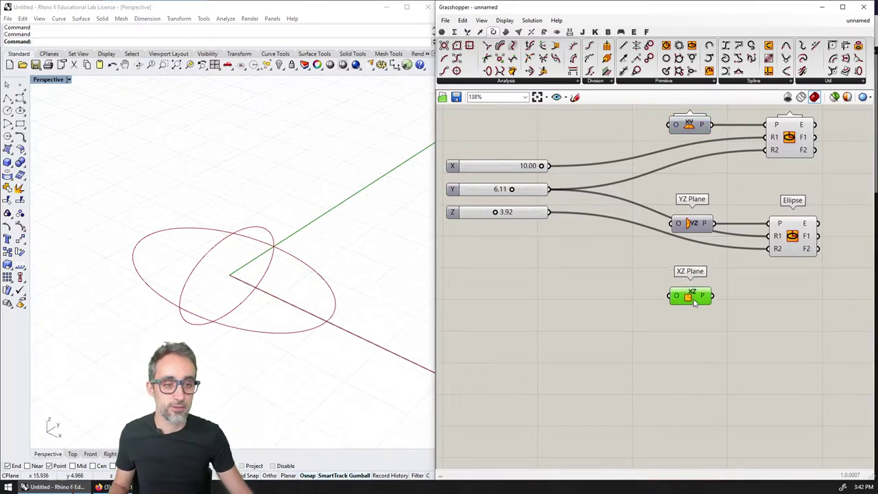
{"action": "left_click_drag", "start_coordinate": [649, 59], "coordinate": [797, 319]}
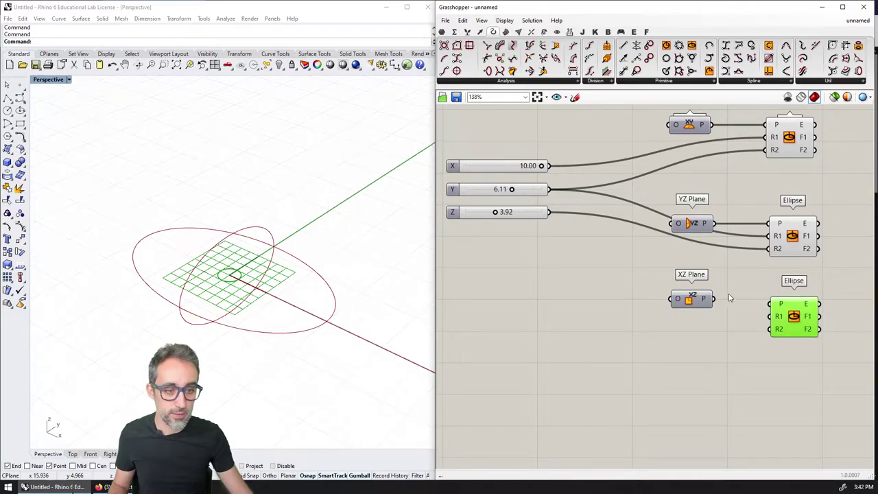
{"action": "left_click_drag", "start_coordinate": [714, 298], "coordinate": [785, 310]}
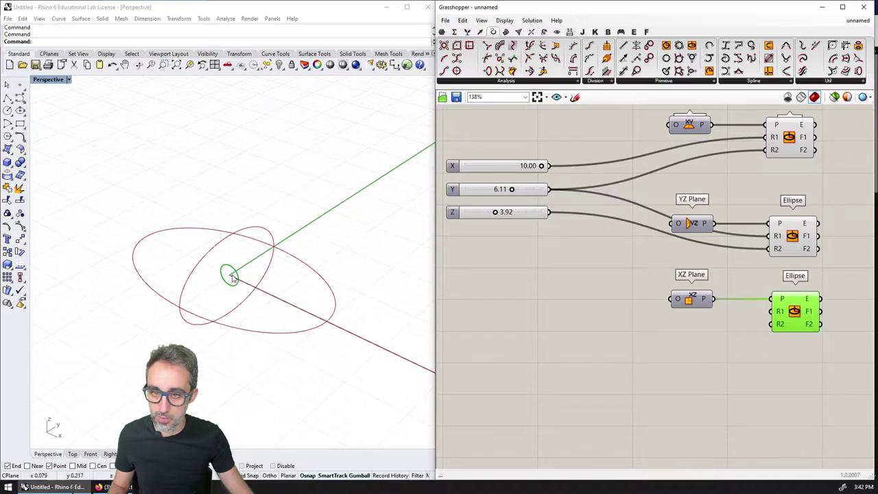
{"action": "left_click_drag", "start_coordinate": [549, 166], "coordinate": [659, 295]}
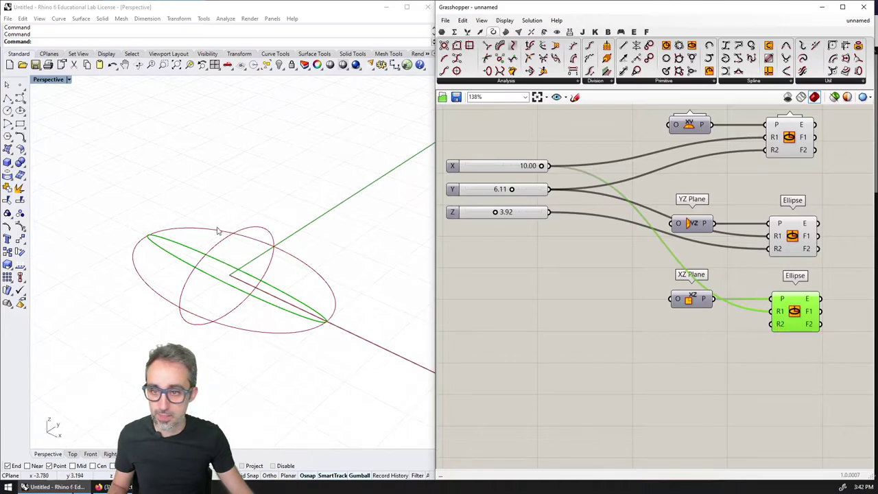
{"action": "left_click_drag", "start_coordinate": [549, 211], "coordinate": [774, 325]}
Orbit the Rhino view to inspect all three ellipses and zoom the canvas out
{"action": "right_click_drag", "start_coordinate": [384, 295], "coordinate": [319, 367]}
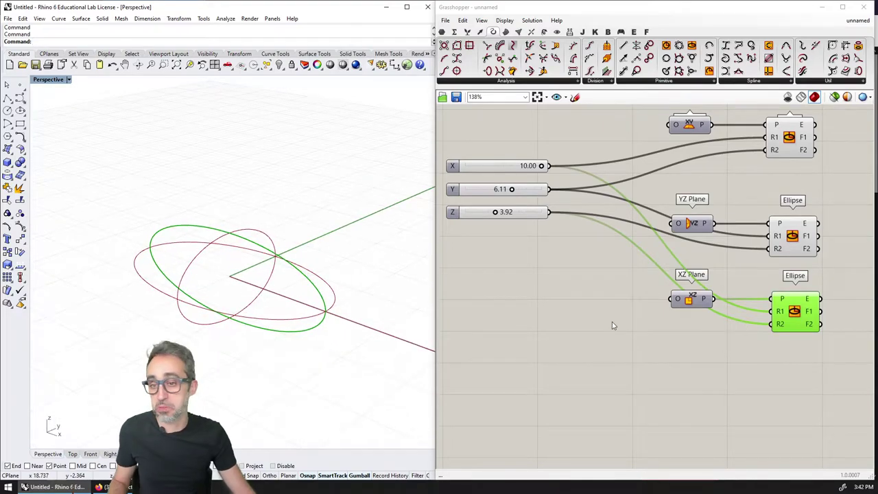
{"action": "right_click_drag", "start_coordinate": [614, 326], "coordinate": [650, 312]}
{"action": "scroll", "coordinate": [611, 319], "scroll_direction": "down", "scroll_amount": 2}
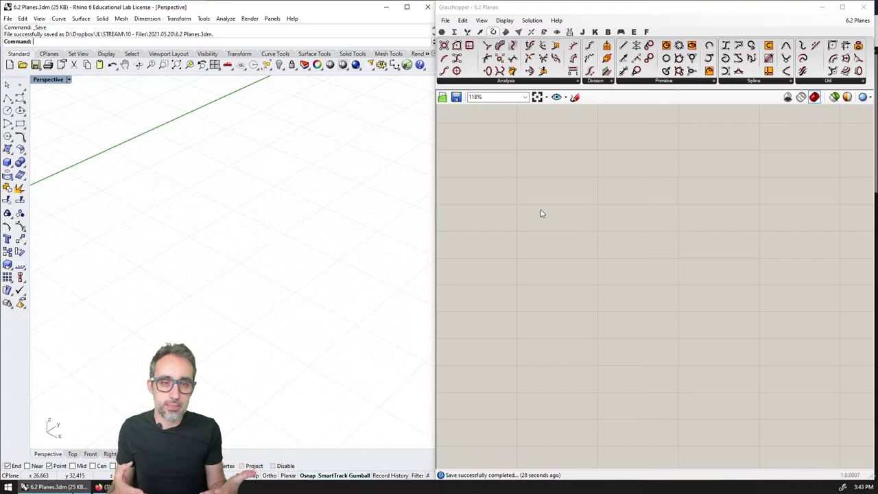
Place a Construct Plane component from Vector > Plane on the canvas and shift it slightly right
{"action": "left_click", "coordinate": [479, 31]}
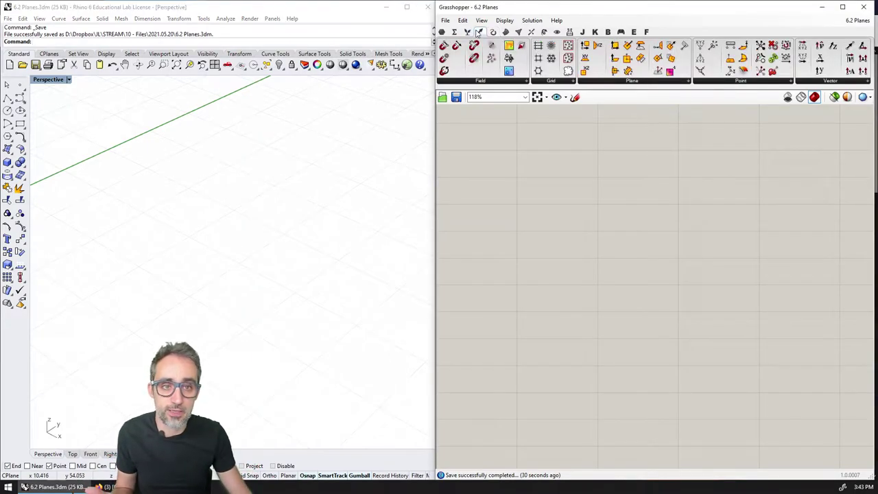
{"action": "left_click", "coordinate": [620, 80]}
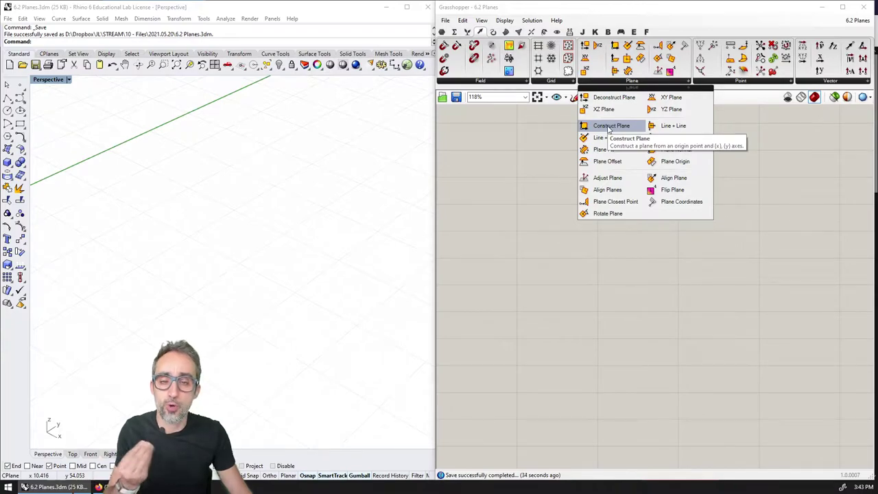
{"action": "left_click", "coordinate": [609, 126]}
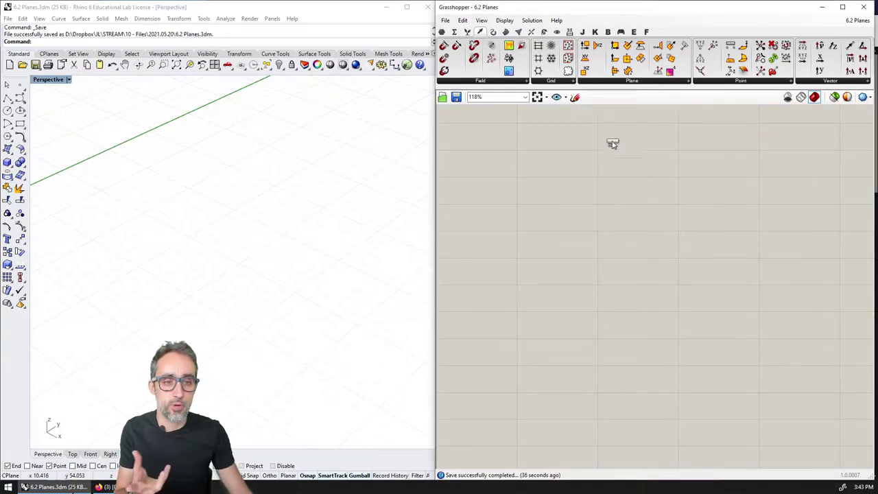
{"action": "left_click", "coordinate": [619, 230]}
{"action": "scroll", "coordinate": [618, 230], "scroll_direction": "up", "scroll_amount": 3}
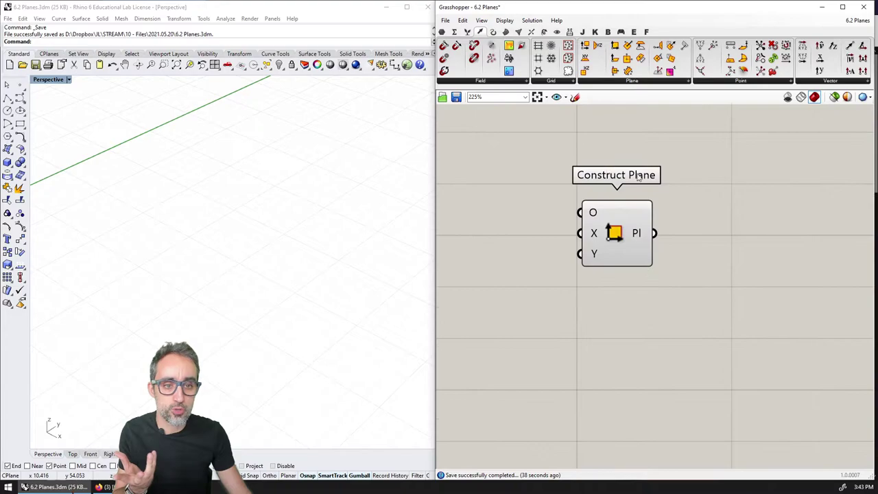
{"action": "scroll", "coordinate": [613, 186], "scroll_direction": "down", "scroll_amount": 2}
{"action": "left_click_drag", "start_coordinate": [613, 209], "coordinate": [677, 207]}
{"action": "mouse_move", "coordinate": [677, 194]}
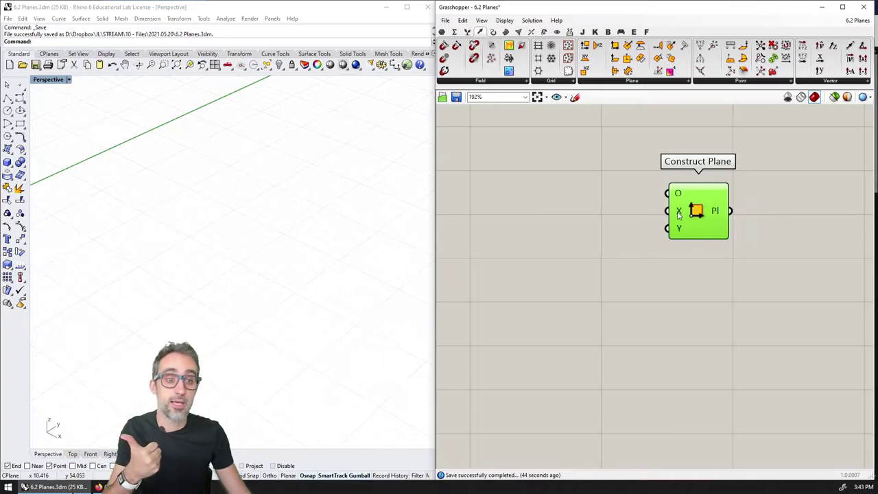
{"action": "mouse_move", "coordinate": [678, 213]}
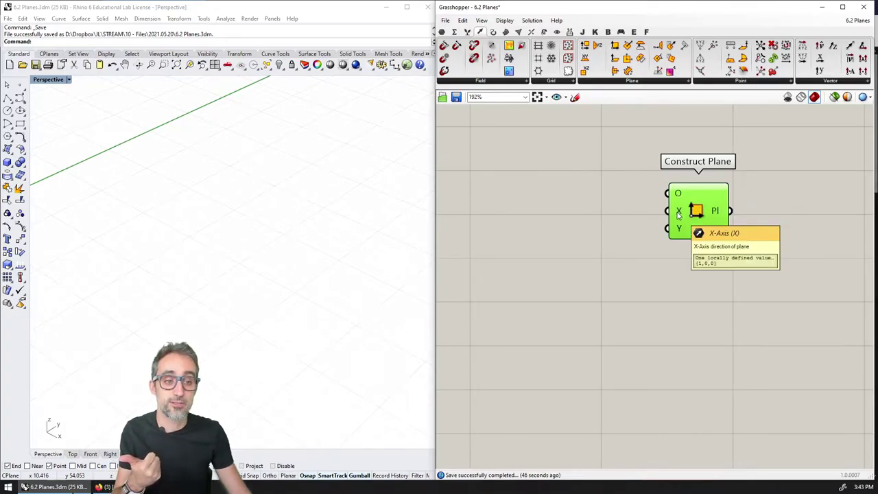
{"action": "mouse_move", "coordinate": [677, 232]}
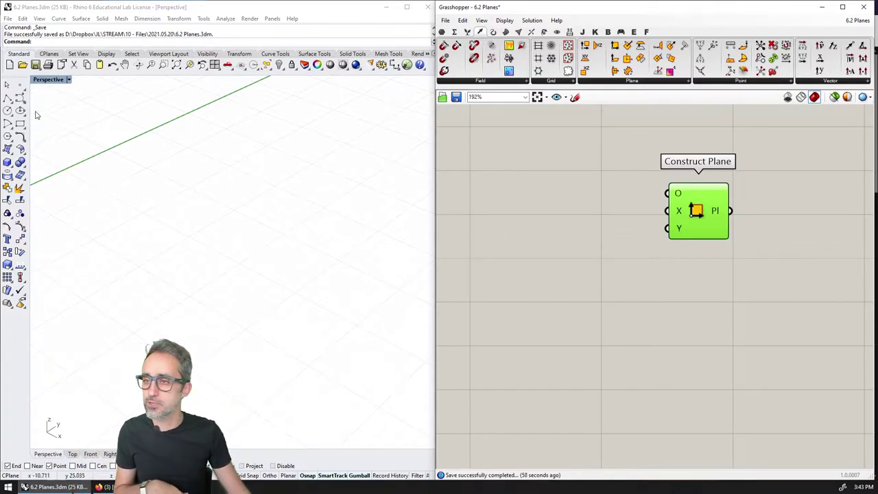
Create three points in the Rhino viewport with the Point command
{"action": "left_click", "coordinate": [20, 84]}
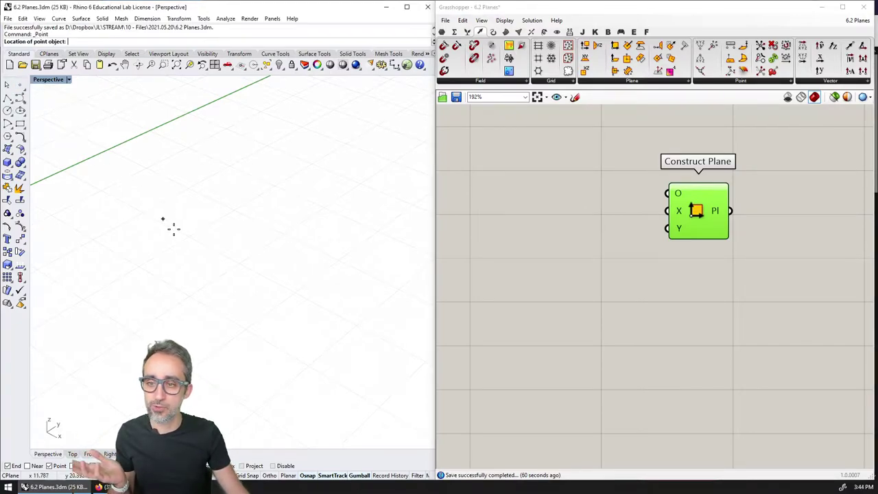
{"action": "left_click", "coordinate": [171, 229]}
{"action": "right_click", "coordinate": [278, 239]}
{"action": "left_click", "coordinate": [294, 236]}
{"action": "right_click", "coordinate": [250, 196]}
{"action": "left_click", "coordinate": [243, 175]}
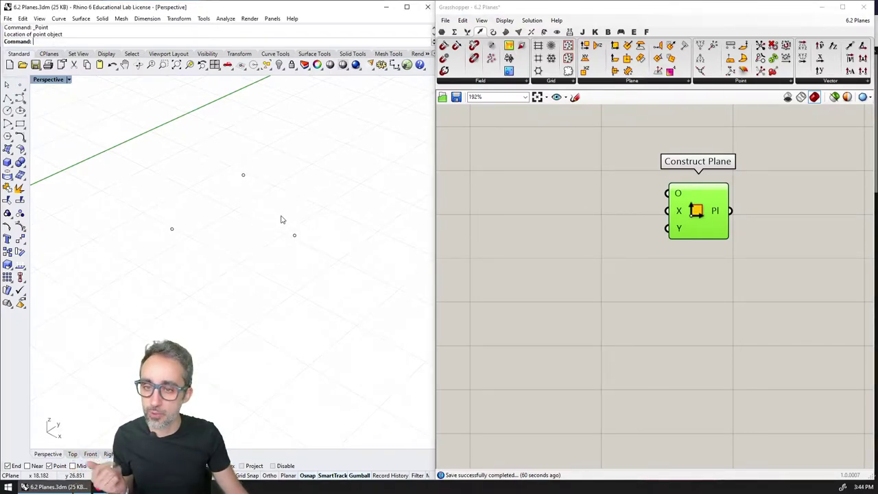
Add a Point parameter via search and set it to the leftmost Rhino point
{"action": "double_click", "coordinate": [527, 191]}
{"action": "type", "text": "point"}
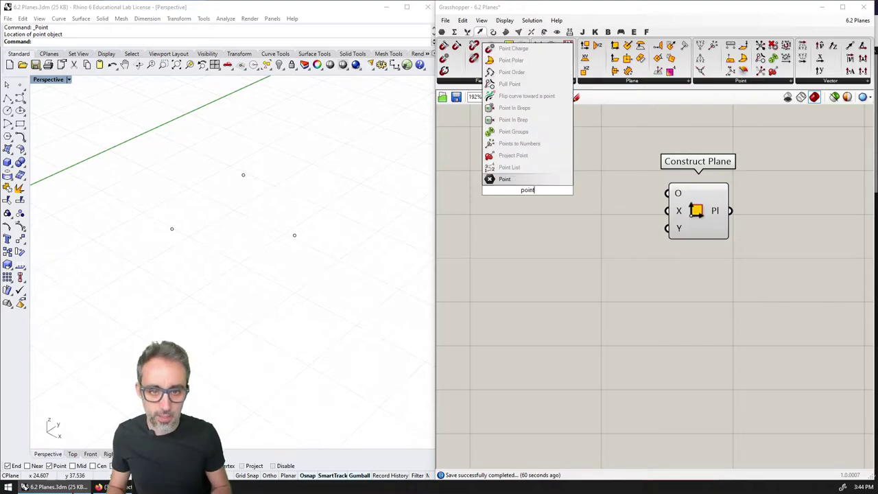
{"action": "key", "text": "Return"}
{"action": "right_click", "coordinate": [525, 190]}
{"action": "left_click", "coordinate": [558, 315]}
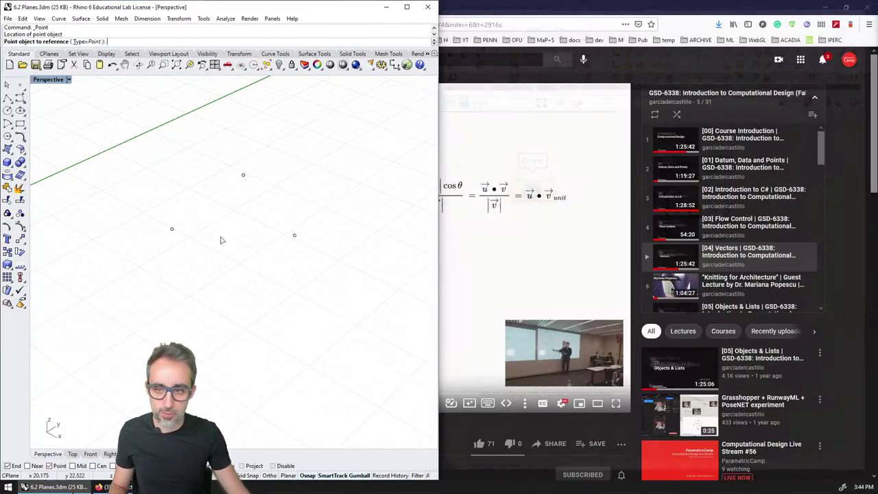
{"action": "left_click", "coordinate": [172, 228]}
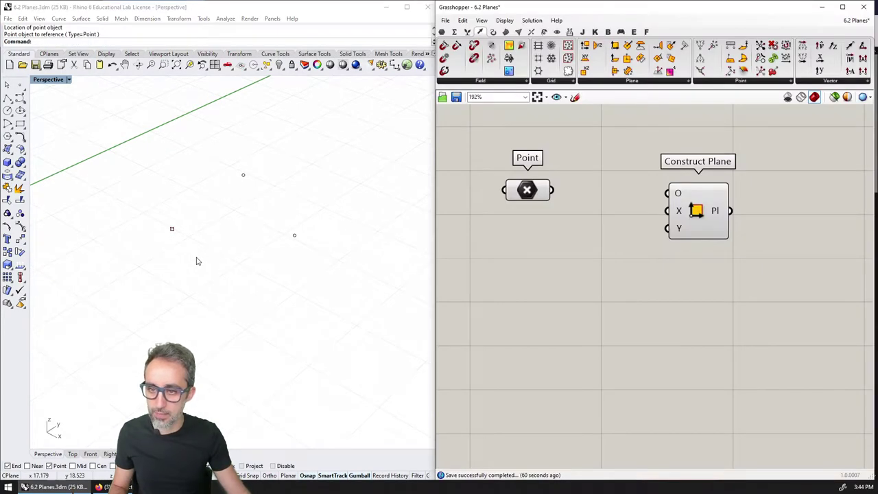
Copy-paste the Point parameter twice and arrange the copies into middle and bottom rows
{"action": "left_click", "coordinate": [528, 191]}
{"action": "key", "text": "ctrl+c"}
{"action": "key", "text": "ctrl+v"}
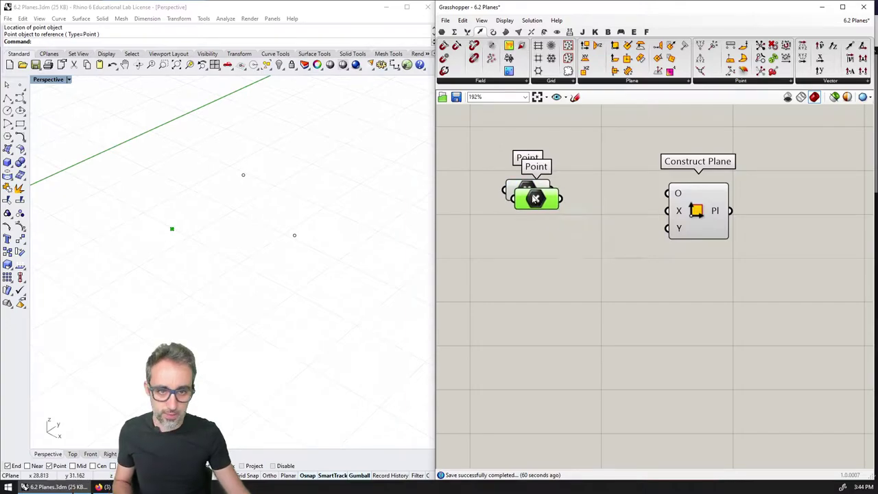
{"action": "key", "text": "ctrl+v"}
{"action": "left_click_drag", "start_coordinate": [531, 299], "coordinate": [532, 323]}
{"action": "left_click_drag", "start_coordinate": [536, 199], "coordinate": [534, 256]}
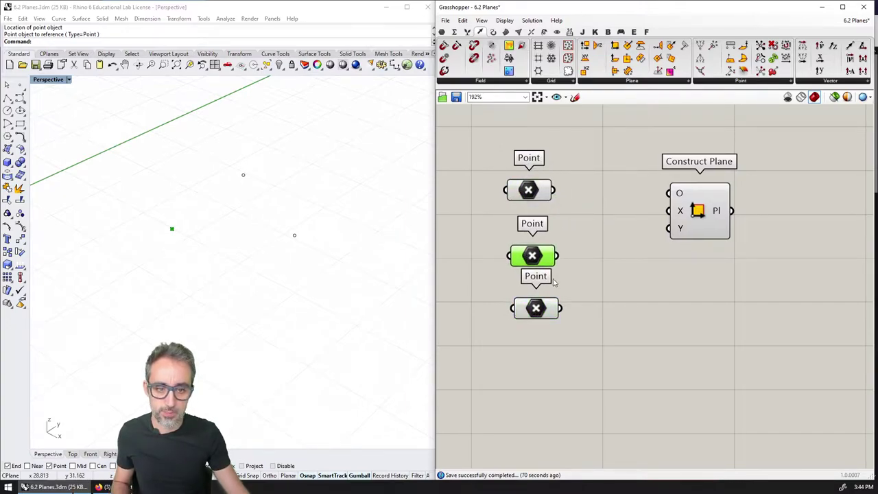
Set the middle and bottom Point copies to the right-hand and back Rhino points
{"action": "right_click", "coordinate": [534, 257]}
{"action": "left_click", "coordinate": [569, 366]}
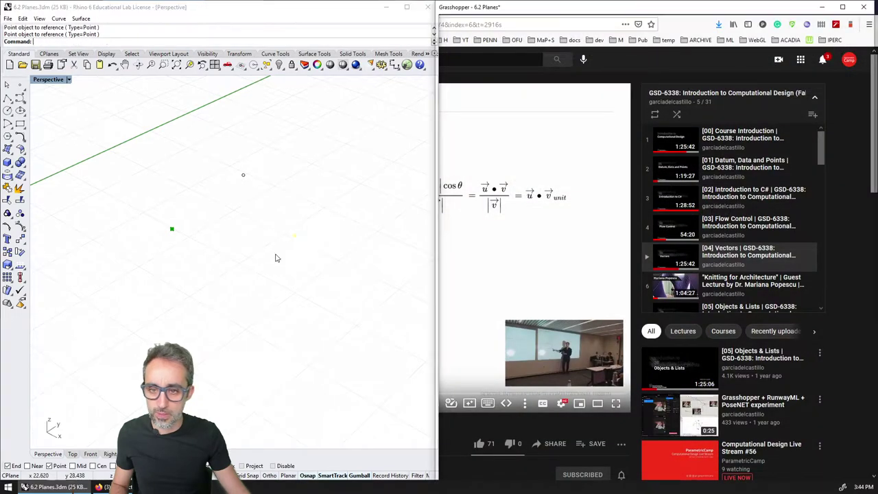
{"action": "left_click", "coordinate": [294, 235]}
{"action": "right_click", "coordinate": [542, 310]}
{"action": "left_click", "coordinate": [573, 407]}
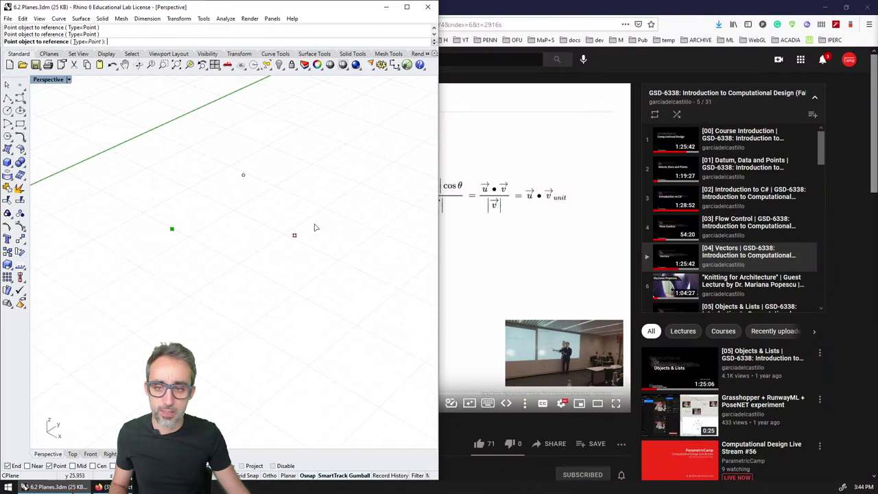
{"action": "left_click", "coordinate": [243, 175]}
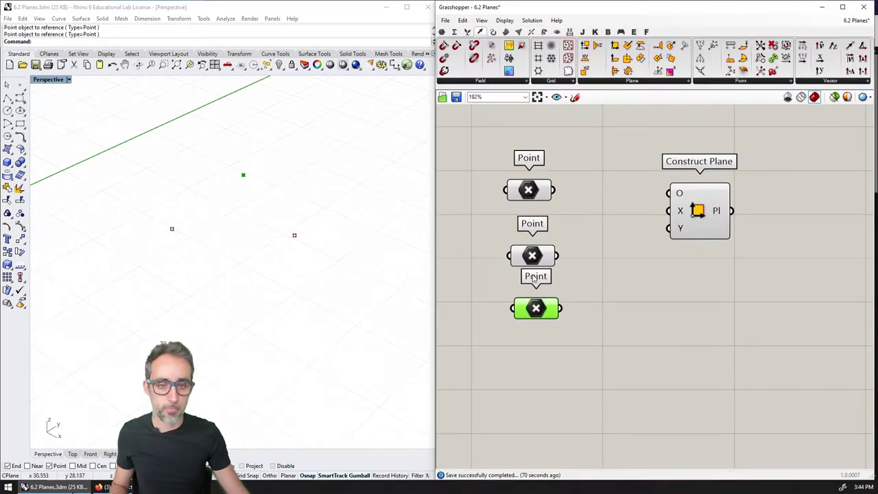
{"action": "left_click_drag", "start_coordinate": [696, 221], "coordinate": [727, 216]}
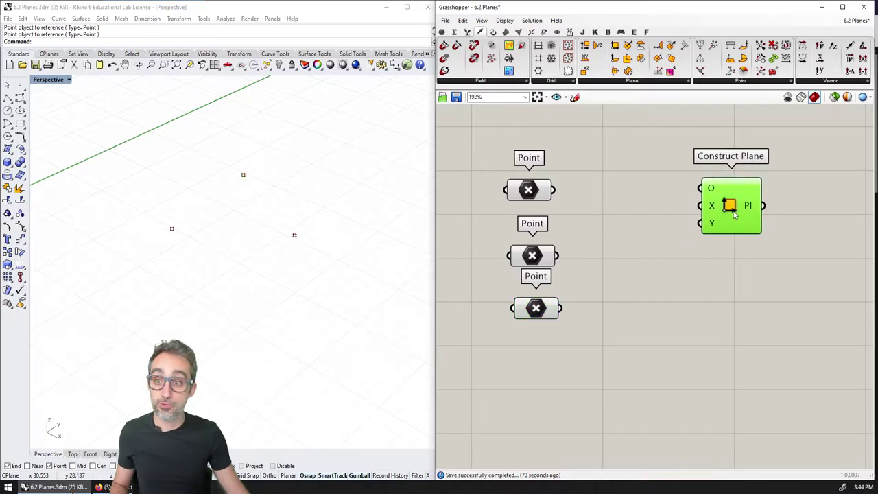
{"action": "right_click_drag", "start_coordinate": [268, 226], "coordinate": [255, 226]}
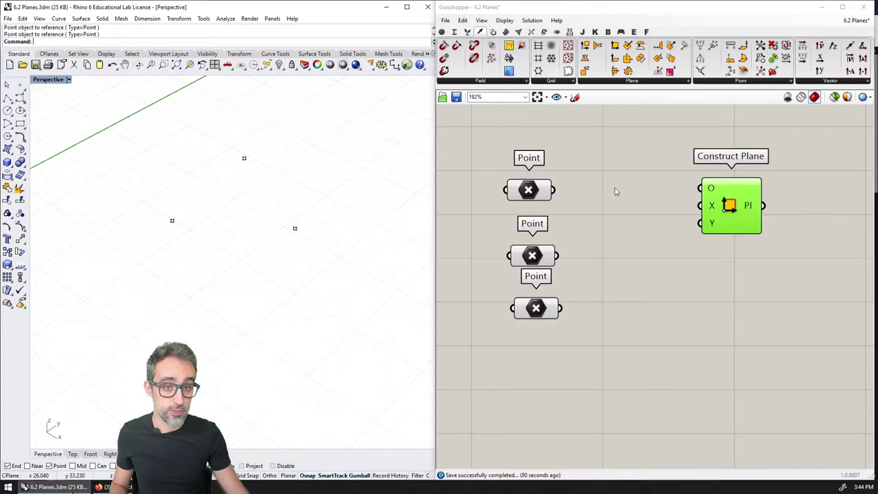
Use the first Point as Construct Plane's origin, then raise the back point along Z
{"action": "left_click_drag", "start_coordinate": [557, 193], "coordinate": [696, 191]}
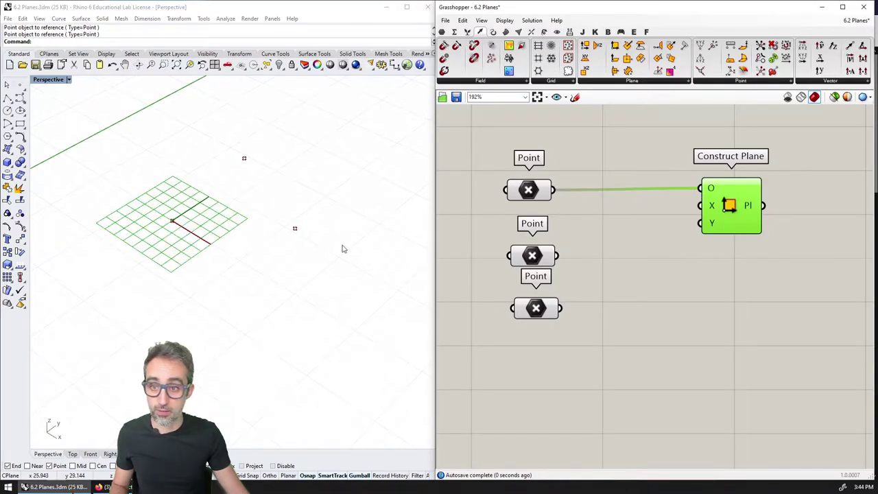
{"action": "right_click_drag", "start_coordinate": [343, 249], "coordinate": [237, 255]}
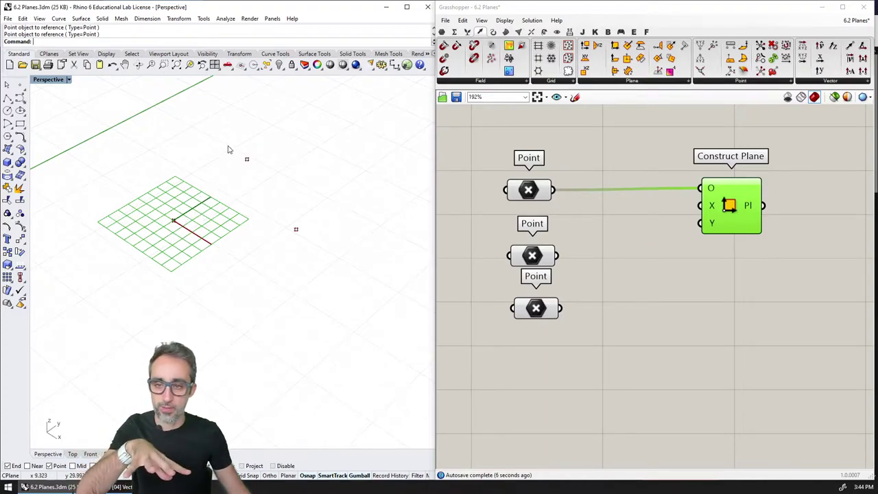
{"action": "left_click", "coordinate": [247, 159]}
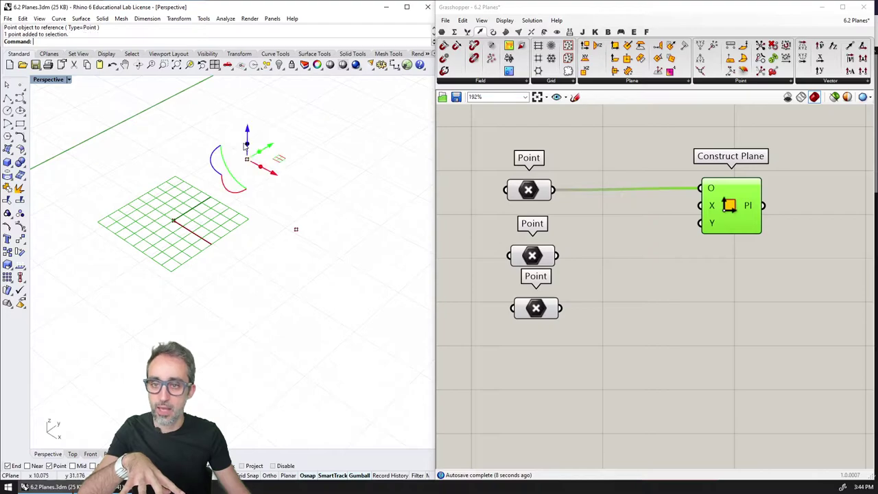
{"action": "left_click_drag", "start_coordinate": [248, 134], "coordinate": [248, 93]}
{"action": "right_click_drag", "start_coordinate": [286, 174], "coordinate": [320, 275]}
Raise a second Rhino point along Z, then deselect the points
{"action": "left_click", "coordinate": [327, 275]}
{"action": "left_click_drag", "start_coordinate": [327, 257], "coordinate": [337, 233]}
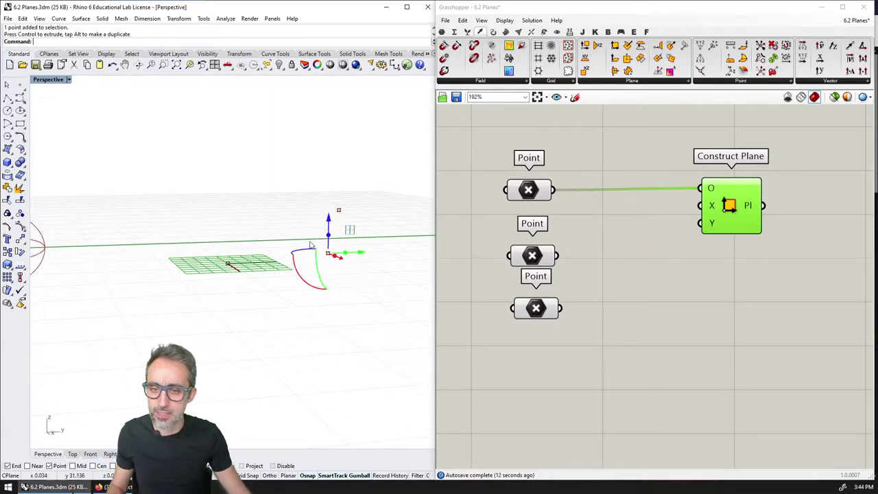
{"action": "right_click_drag", "start_coordinate": [336, 234], "coordinate": [292, 303]}
{"action": "key", "text": "Escape"}
{"action": "right_click_drag", "start_coordinate": [382, 245], "coordinate": [310, 254]}
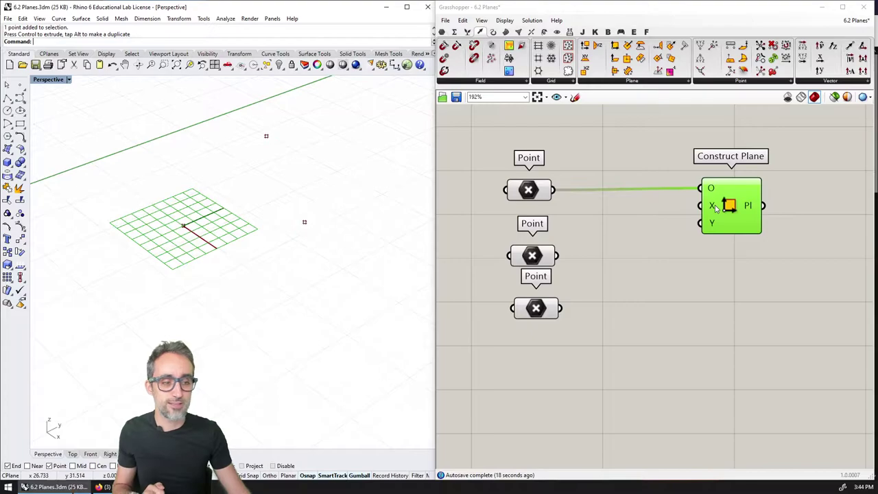
Nudge Construct Plane and the bottom Point component slightly to tidy the layout
{"action": "mouse_move", "coordinate": [715, 208]}
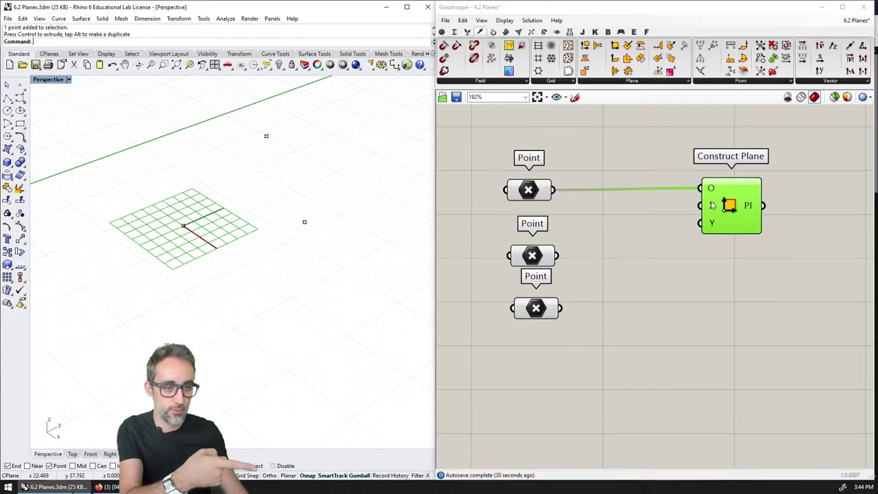
{"action": "left_click_drag", "start_coordinate": [717, 206], "coordinate": [754, 210]}
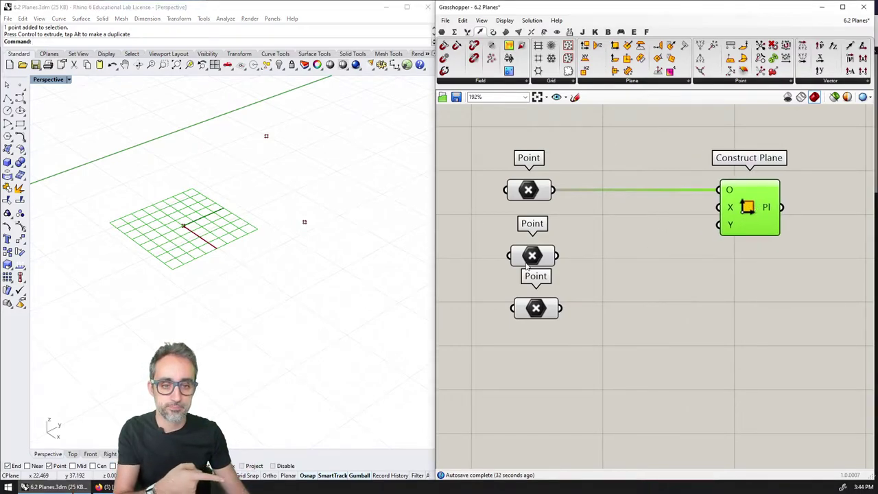
{"action": "left_click_drag", "start_coordinate": [541, 316], "coordinate": [535, 332]}
{"action": "left_click", "coordinate": [809, 85]}
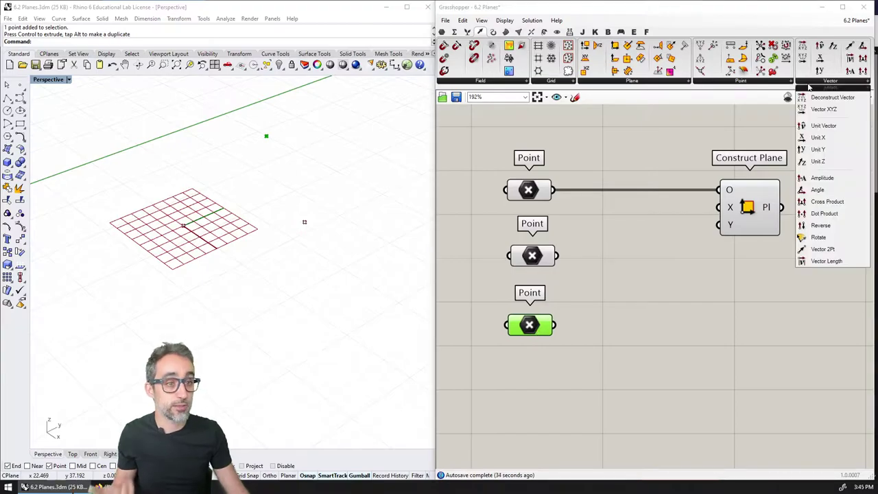
Place a Vector 2Pt with the top Point as A and the middle Point as B
{"action": "left_click", "coordinate": [823, 249]}
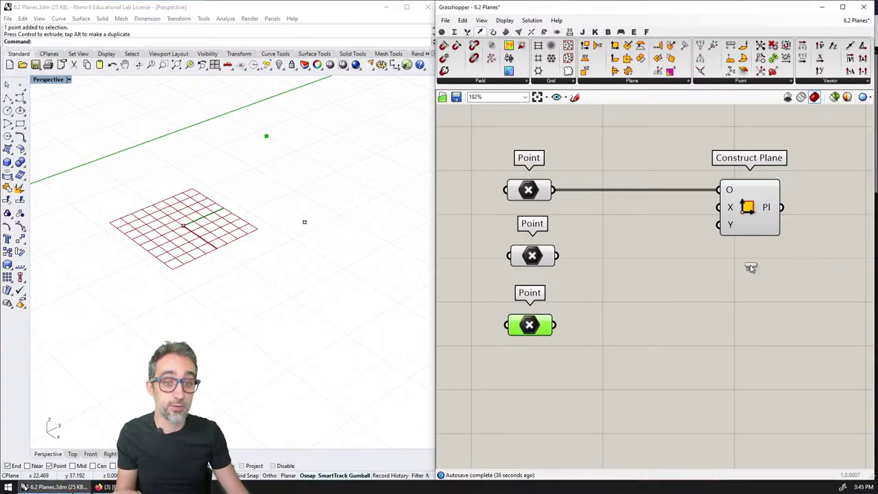
{"action": "left_click", "coordinate": [680, 293]}
{"action": "left_click_drag", "start_coordinate": [680, 292], "coordinate": [639, 257]}
{"action": "left_click_drag", "start_coordinate": [554, 191], "coordinate": [603, 236]}
{"action": "left_click_drag", "start_coordinate": [557, 256], "coordinate": [649, 341]}
Make a wired copy of Vector 2Pt and connect the bottom Point to its B input
{"action": "left_click", "coordinate": [526, 194]}
{"action": "left_click_drag", "start_coordinate": [561, 326], "coordinate": [640, 334]}
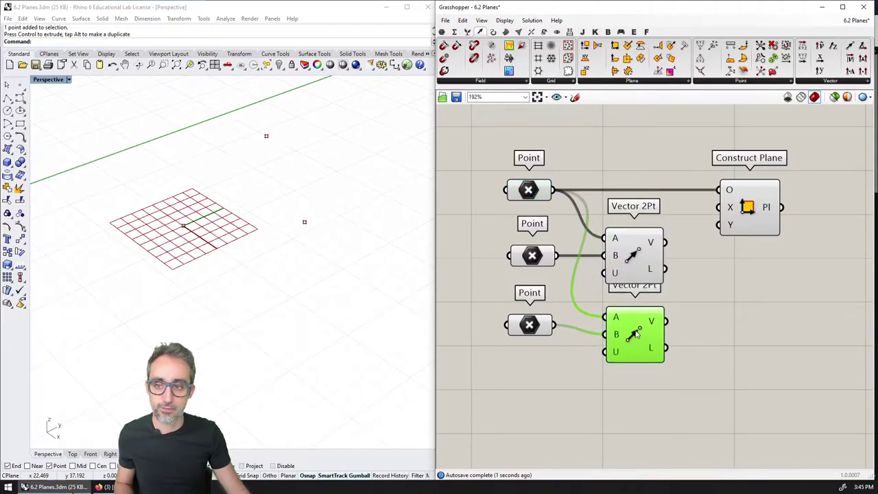
{"action": "double_click", "coordinate": [748, 348]}
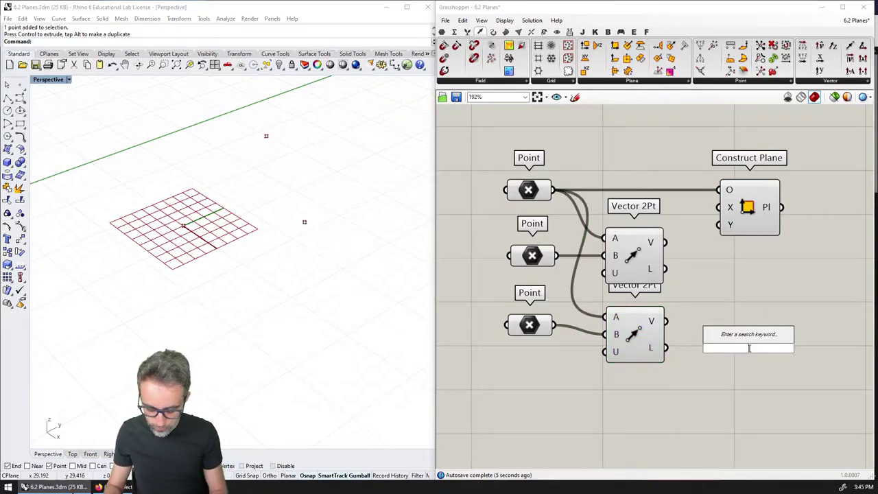
Insert Vector Display via 'vector dis' and wire the top Point and each vector into one
{"action": "type", "text": "vector dis"}
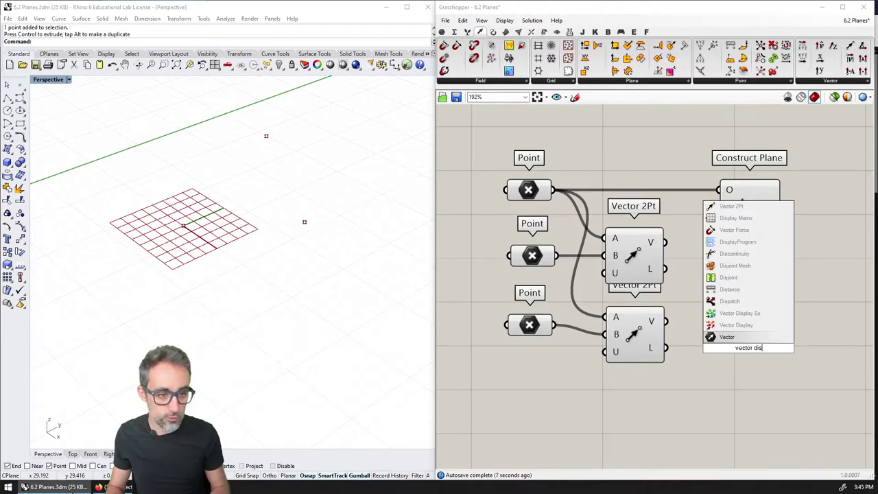
{"action": "key", "text": "Return"}
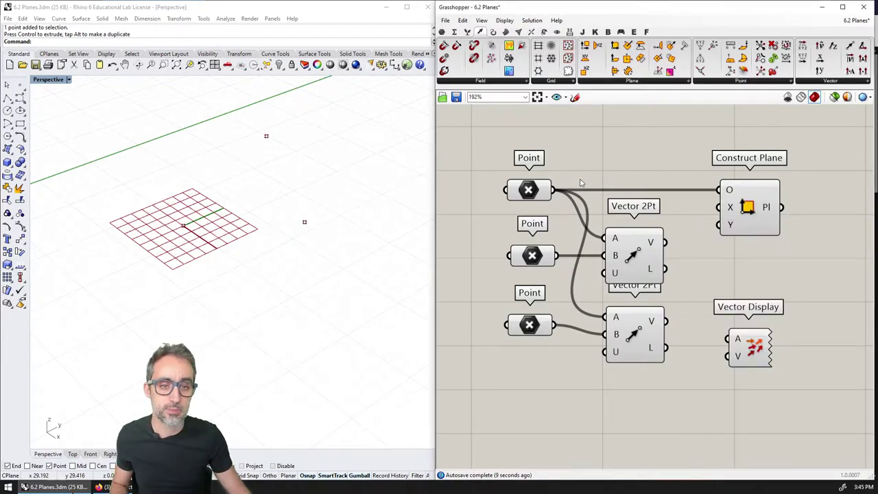
{"action": "left_click_drag", "start_coordinate": [552, 190], "coordinate": [729, 339]}
{"action": "left_click_drag", "start_coordinate": [666, 242], "coordinate": [734, 384]}
{"action": "left_click_drag", "start_coordinate": [681, 348], "coordinate": [719, 390]}
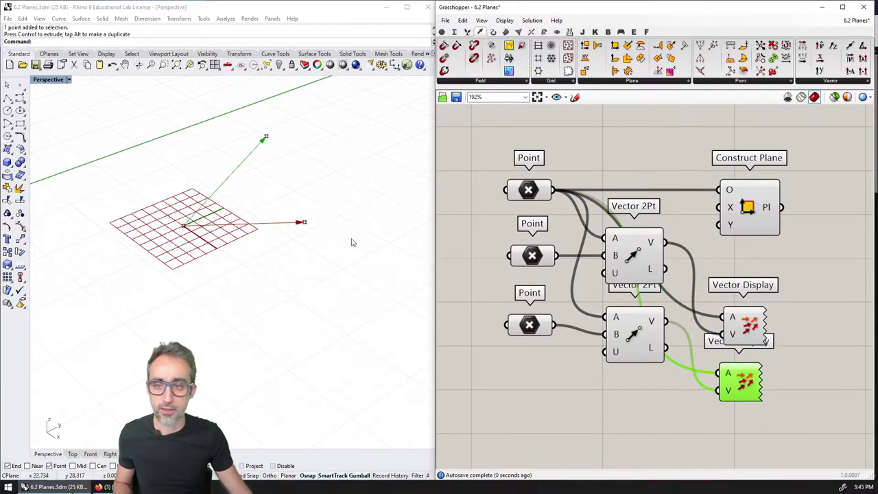
{"action": "right_click_drag", "start_coordinate": [353, 240], "coordinate": [280, 231]}
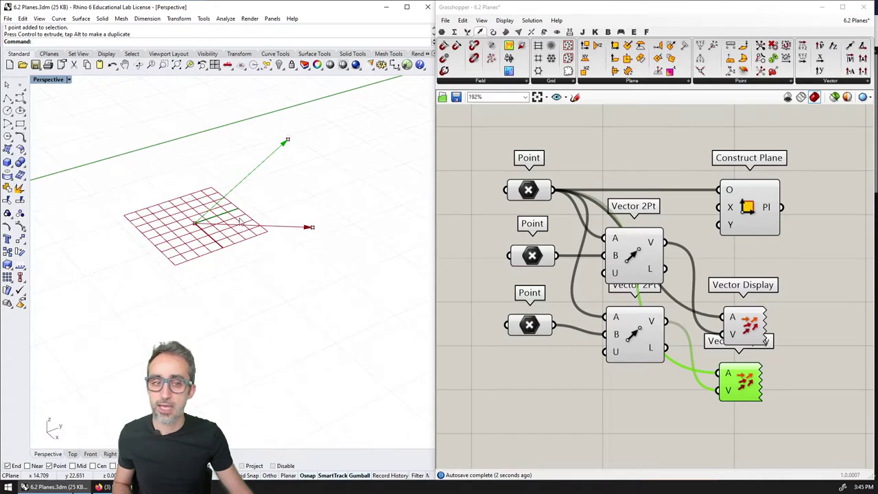
{"action": "left_click_drag", "start_coordinate": [747, 209], "coordinate": [803, 209]}
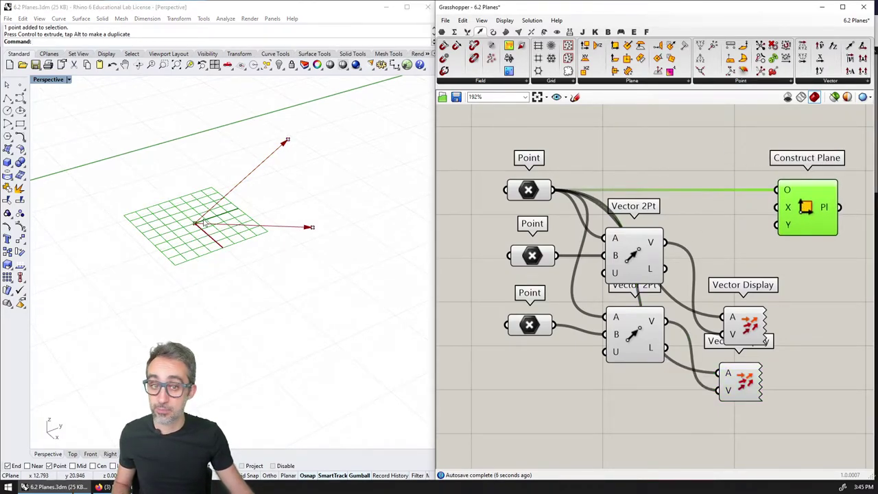
Wire the upper Vector 2Pt into Construct Plane's X input and the lower into Y
{"action": "left_click", "coordinate": [636, 252]}
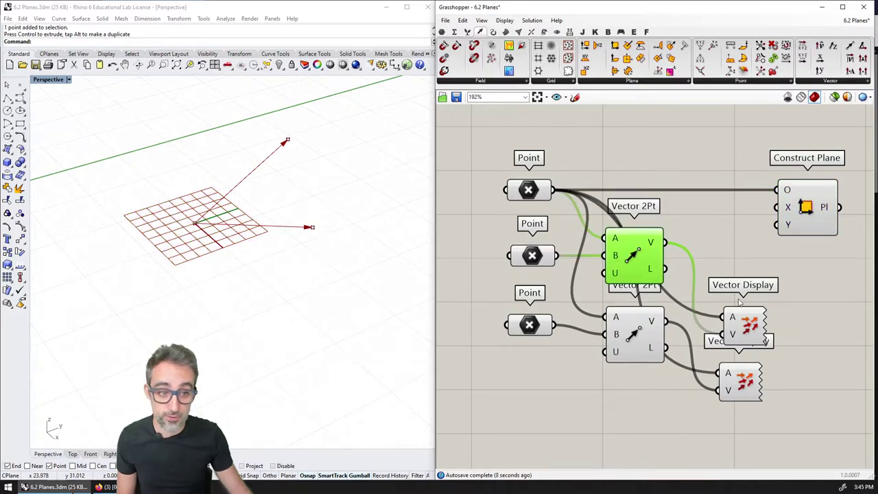
{"action": "left_click", "coordinate": [752, 332]}
{"action": "left_click_drag", "start_coordinate": [670, 248], "coordinate": [777, 207]}
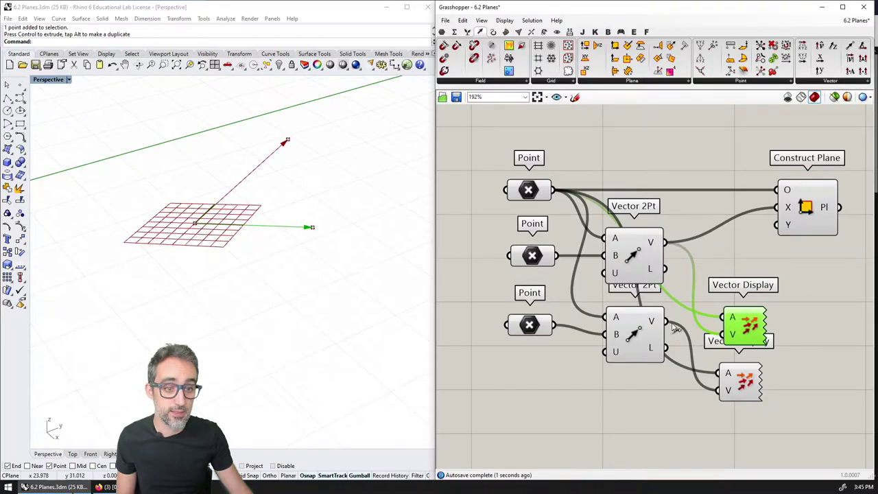
{"action": "left_click", "coordinate": [651, 325]}
{"action": "mouse_move", "coordinate": [226, 219]}
{"action": "right_mouse_down"}
{"action": "mouse_move", "coordinate": [190, 205]}
{"action": "mouse_move", "coordinate": [278, 254]}
{"action": "mouse_move", "coordinate": [265, 261]}
{"action": "mouse_move", "coordinate": [203, 217]}
{"action": "mouse_move", "coordinate": [235, 227]}
{"action": "right_mouse_up"}
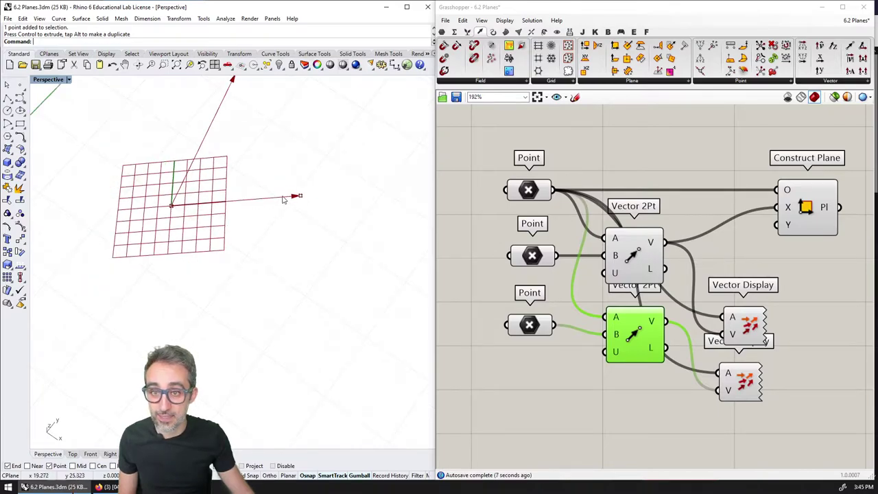
{"action": "right_click_drag", "start_coordinate": [329, 247], "coordinate": [281, 244]}
{"action": "left_click_drag", "start_coordinate": [666, 320], "coordinate": [776, 225]}
{"action": "right_click_drag", "start_coordinate": [329, 284], "coordinate": [271, 248]}
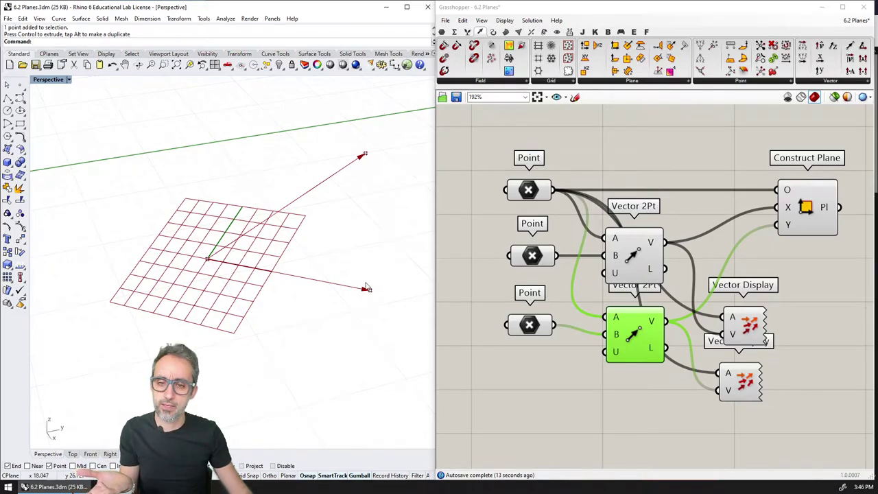
Highlight the plane and lower vector, orbiting the Perspective view from low and high angles
{"action": "left_click", "coordinate": [808, 213]}
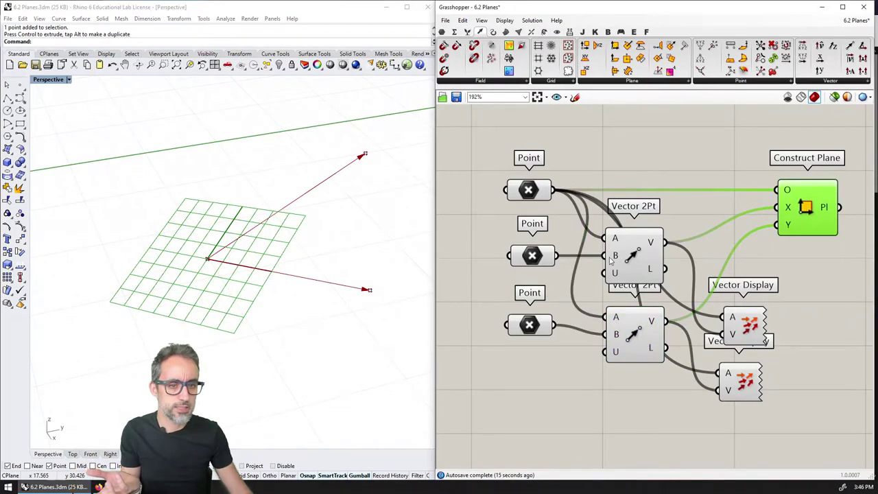
{"action": "left_click", "coordinate": [637, 341]}
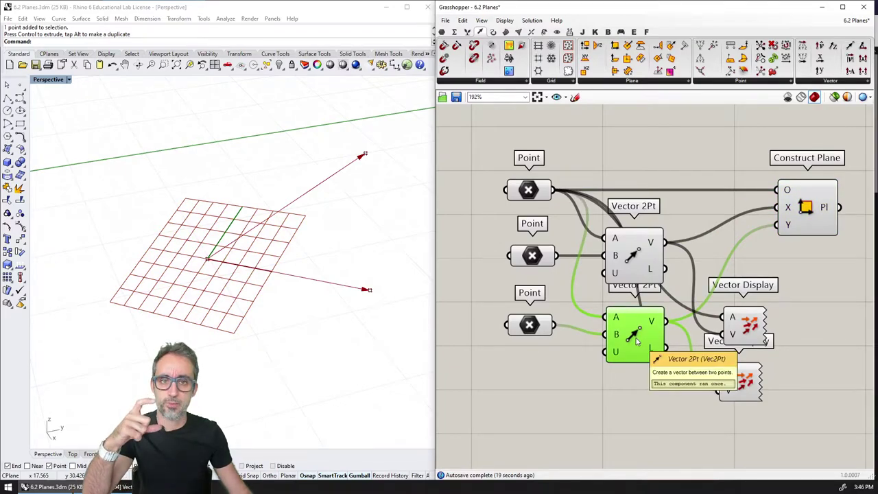
{"action": "right_click_drag", "start_coordinate": [384, 261], "coordinate": [315, 273]}
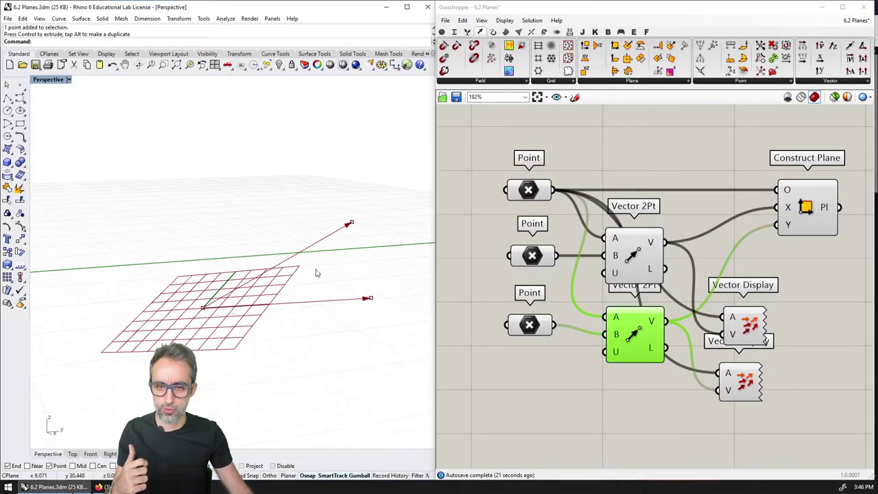
{"action": "right_click_drag", "start_coordinate": [320, 306], "coordinate": [294, 318]}
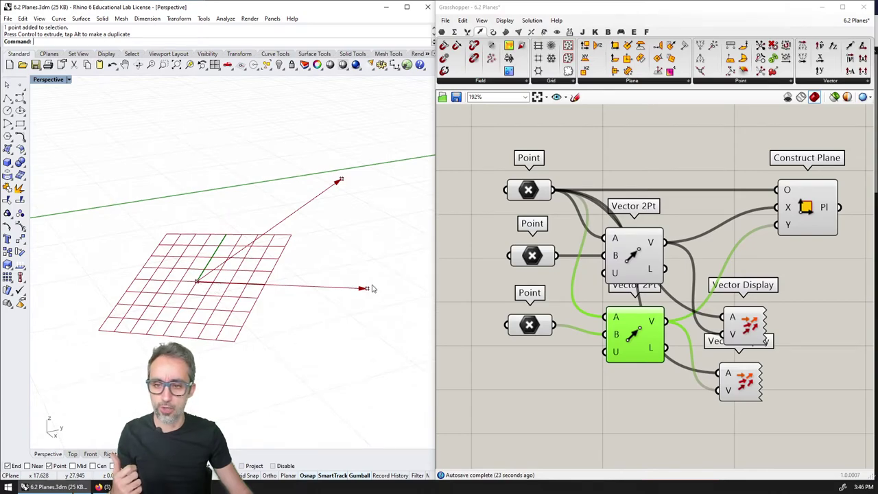
{"action": "scroll", "coordinate": [195, 288], "scroll_direction": "up", "scroll_amount": 3}
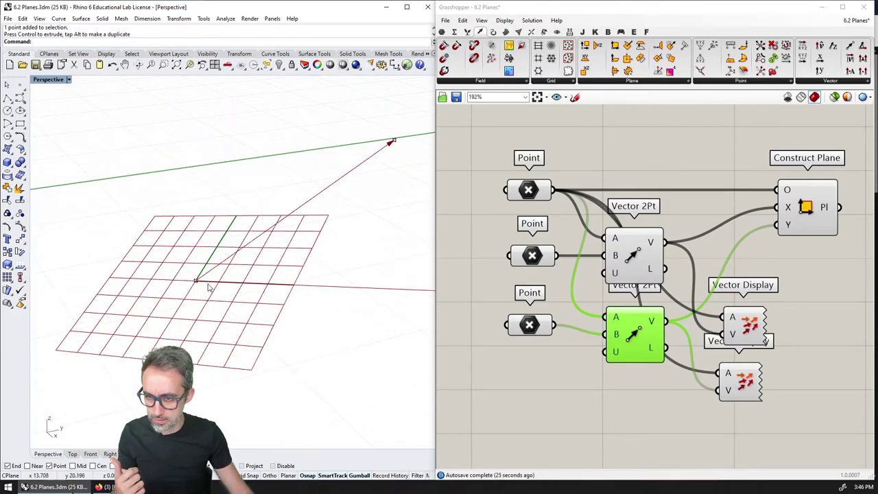
{"action": "scroll", "coordinate": [209, 288], "scroll_direction": "down", "scroll_amount": 3}
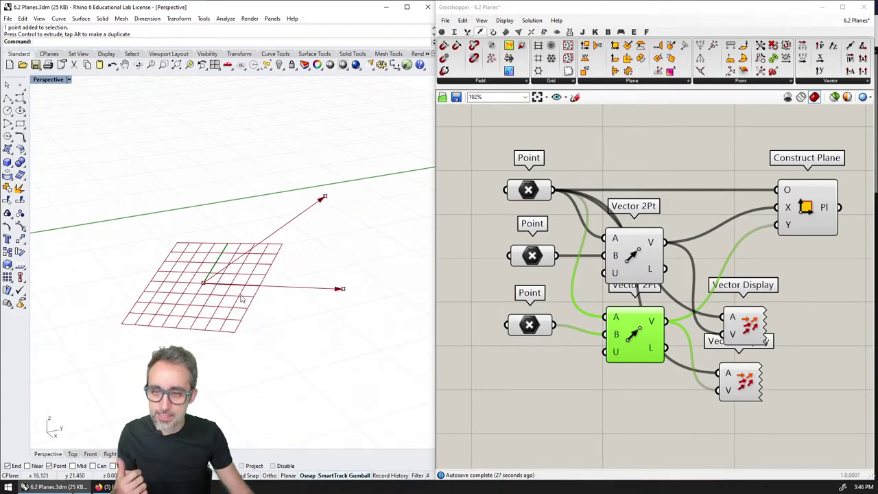
{"action": "right_click_drag", "start_coordinate": [230, 295], "coordinate": [235, 267]}
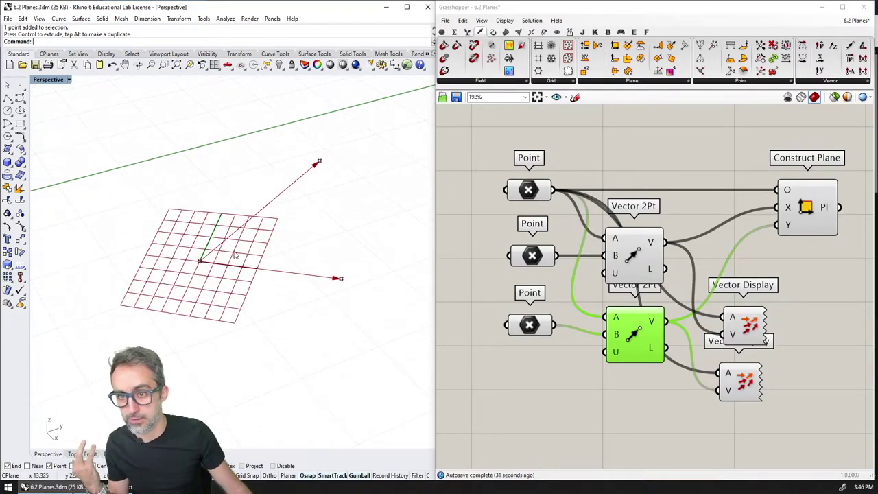
{"action": "right_click_drag", "start_coordinate": [234, 256], "coordinate": [270, 276]}
{"action": "scroll", "coordinate": [709, 222], "scroll_direction": "down", "scroll_amount": 2}
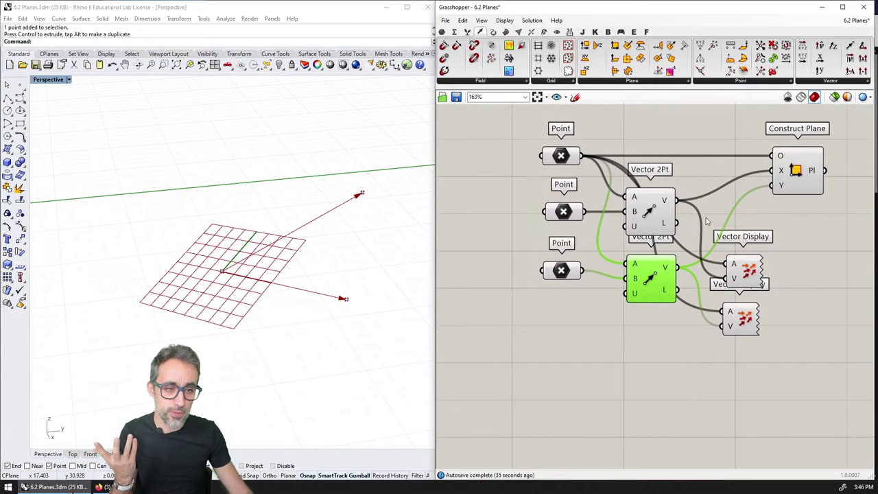
Highlight the plane, origin point and upper vector while orbiting and panning the view
{"action": "left_click", "coordinate": [775, 168]}
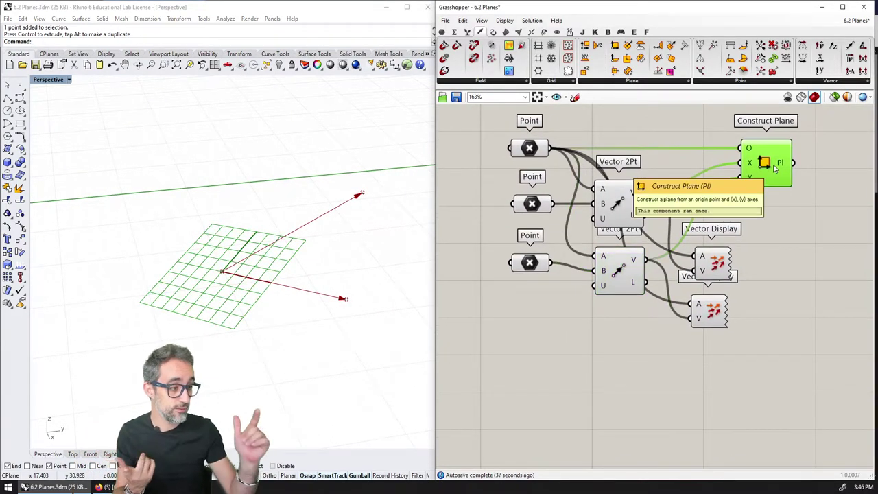
{"action": "right_click_drag", "start_coordinate": [775, 168], "coordinate": [734, 241]}
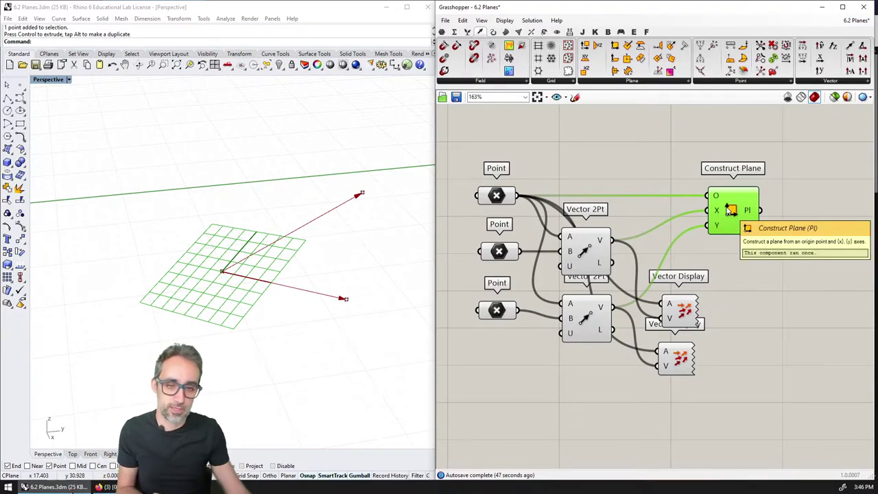
{"action": "left_click", "coordinate": [506, 197]}
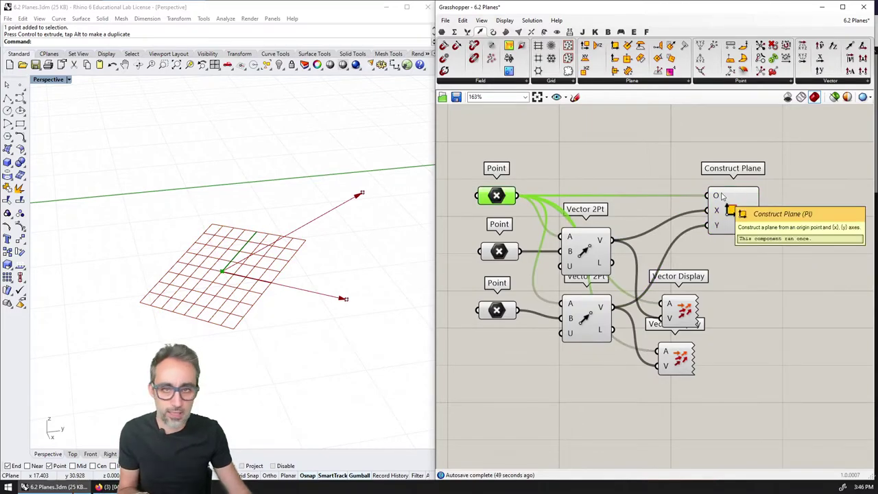
{"action": "left_click", "coordinate": [592, 251]}
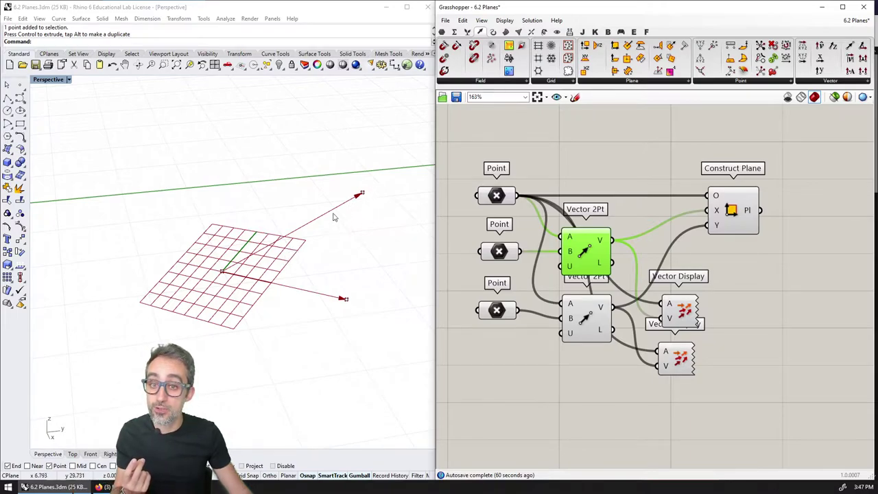
{"action": "right_click_drag", "start_coordinate": [310, 295], "coordinate": [310, 213]}
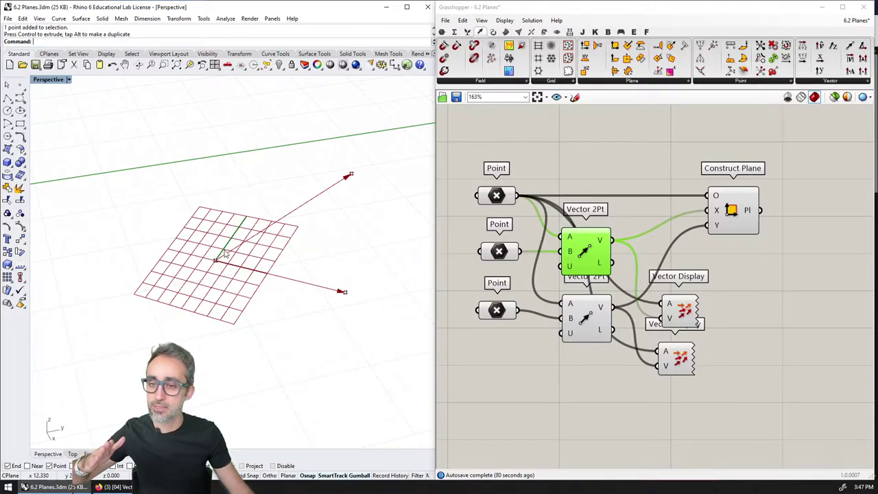
{"action": "scroll", "coordinate": [273, 287], "scroll_direction": "up", "scroll_amount": 3}
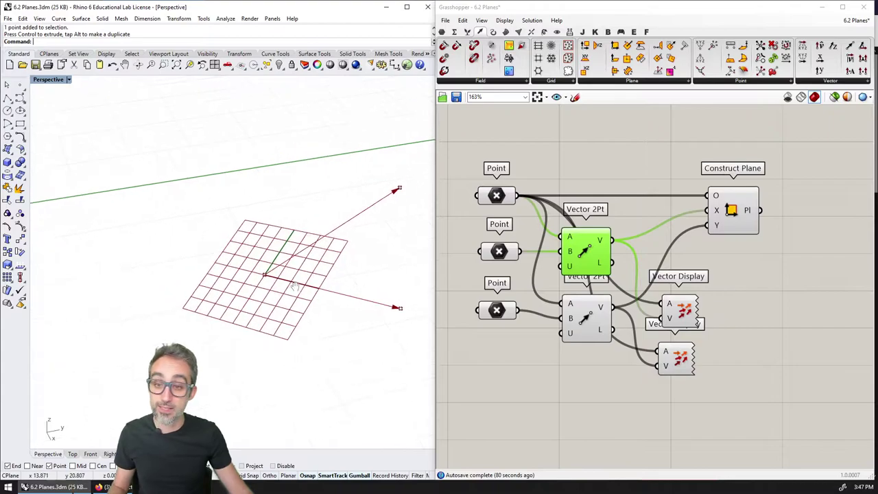
{"action": "right_click_drag", "start_coordinate": [294, 238], "coordinate": [206, 254], "text": "shift"}
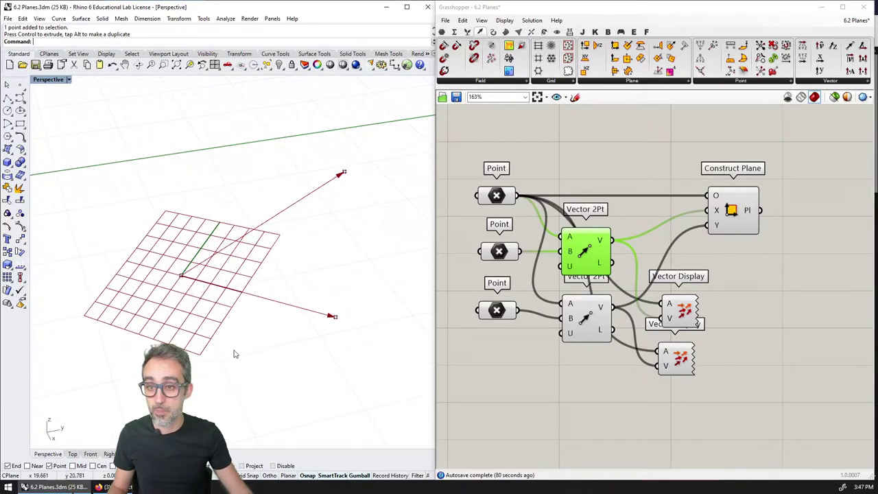
{"action": "mouse_move", "coordinate": [236, 353]}
{"action": "right_mouse_down"}
{"action": "mouse_move", "coordinate": [226, 268]}
{"action": "mouse_move", "coordinate": [226, 355]}
{"action": "mouse_move", "coordinate": [227, 341]}
{"action": "right_mouse_up"}
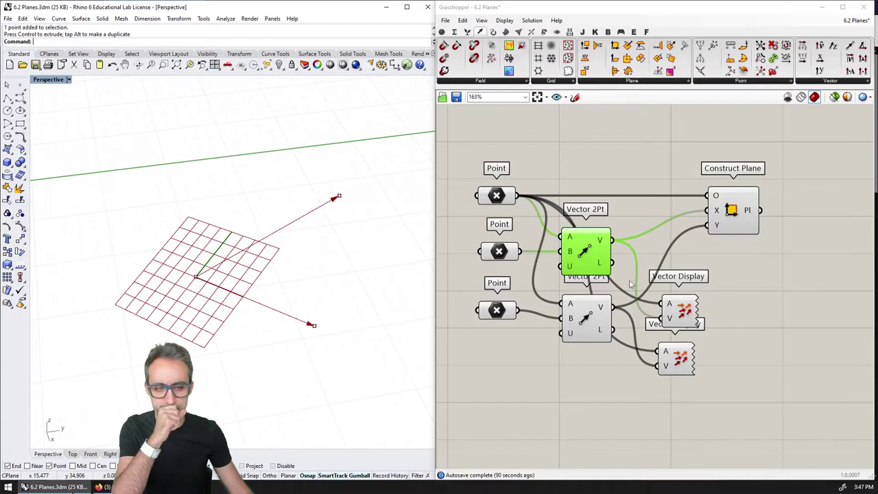
Move both Vector Display components right and shift both Vector 2Pt components slightly right
{"action": "left_click_drag", "start_coordinate": [741, 263], "coordinate": [632, 378]}
{"action": "left_click_drag", "start_coordinate": [678, 312], "coordinate": [725, 309]}
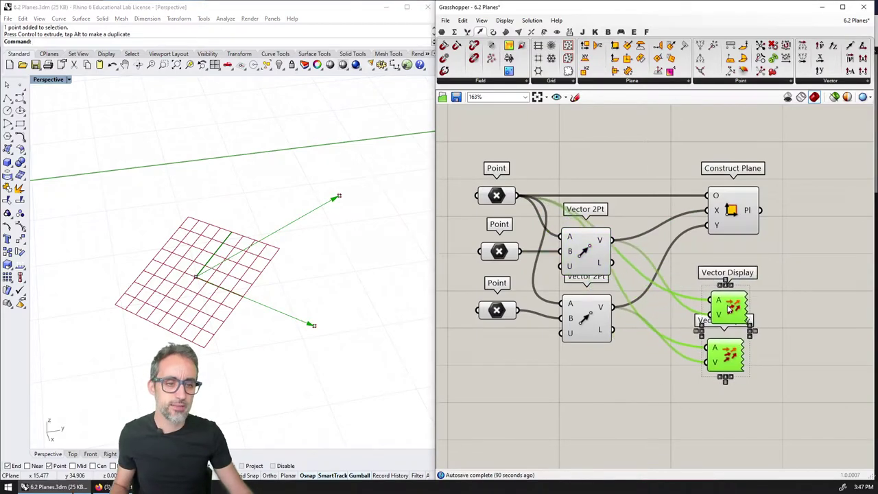
{"action": "left_click", "coordinate": [593, 257]}
{"action": "left_click", "coordinate": [597, 315], "text": "shift"}
{"action": "left_click_drag", "start_coordinate": [597, 316], "coordinate": [626, 319]}
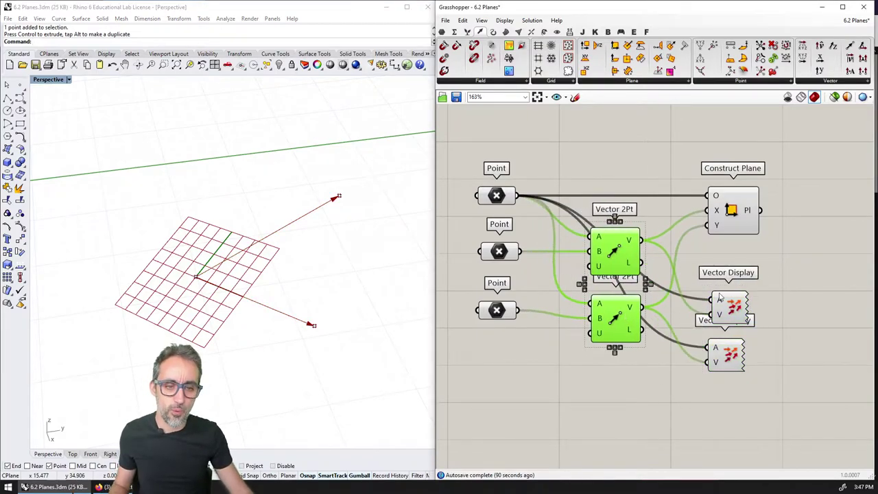
{"action": "scroll", "coordinate": [655, 179], "scroll_direction": "down", "scroll_amount": 2}
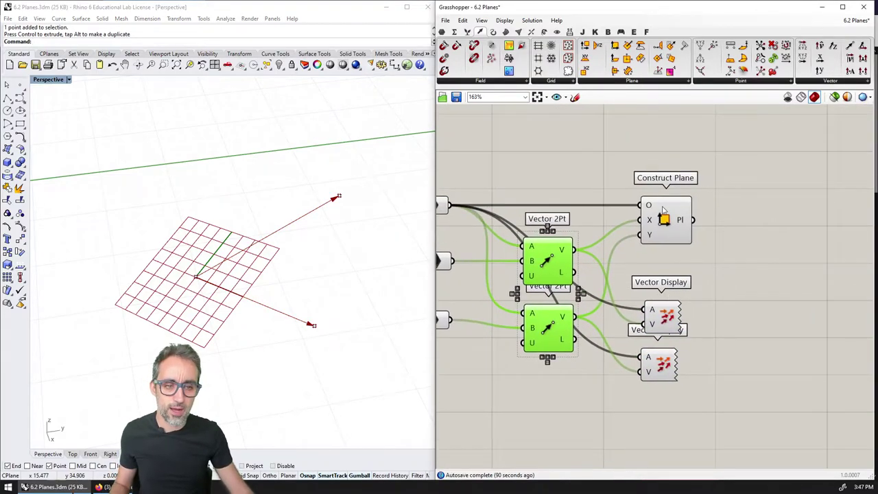
{"action": "left_click", "coordinate": [636, 138]}
{"action": "scroll", "coordinate": [636, 163], "scroll_direction": "up", "scroll_amount": 2}
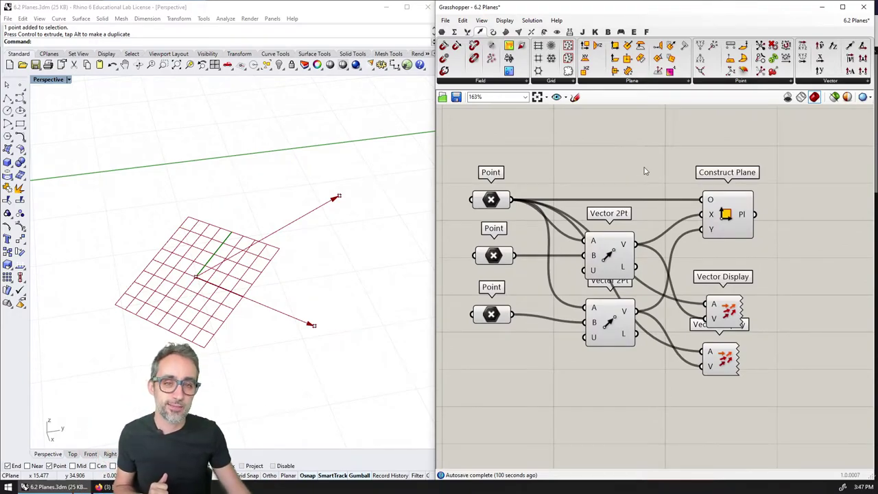
{"action": "scroll", "coordinate": [650, 175], "scroll_direction": "down", "scroll_amount": 2}
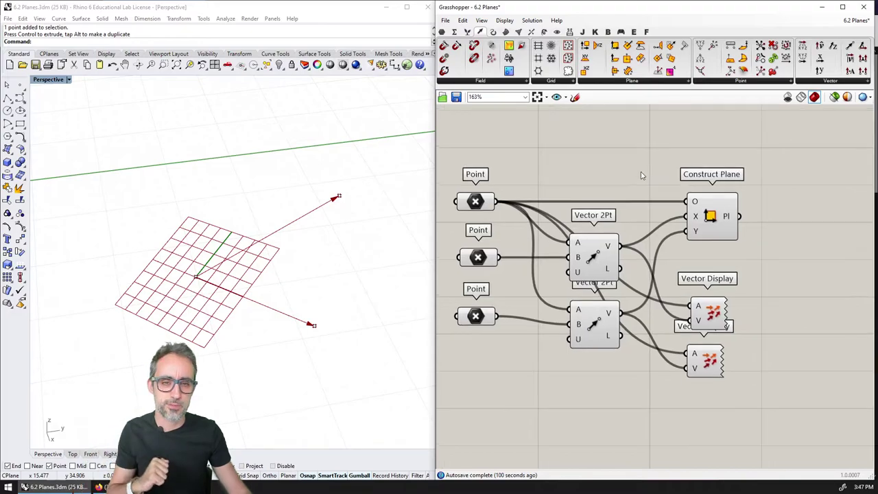
Add a Panel via search, wire Construct Plane's Pl output into it, and enlarge it
{"action": "double_click", "coordinate": [788, 160]}
{"action": "type", "text": "panel"}
{"action": "key", "text": "Return"}
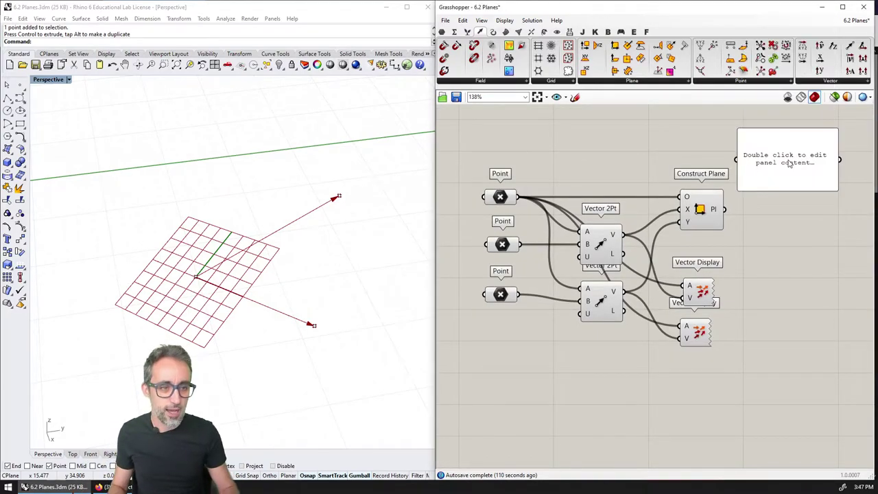
{"action": "left_click_drag", "start_coordinate": [724, 209], "coordinate": [737, 159]}
{"action": "right_click_drag", "start_coordinate": [810, 170], "coordinate": [718, 161]}
{"action": "left_click_drag", "start_coordinate": [746, 181], "coordinate": [858, 187]}
{"action": "left_click_drag", "start_coordinate": [850, 134], "coordinate": [851, 182]}
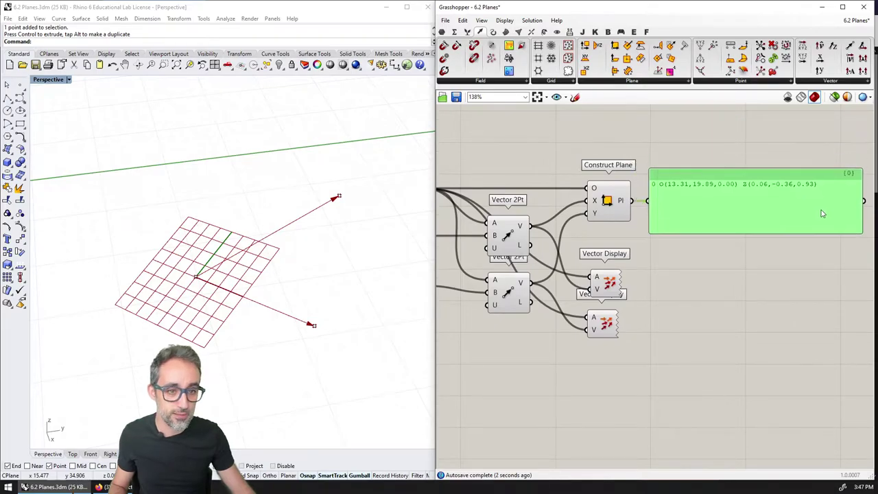
Narrow the panel, delete it, then restore it with undo
{"action": "scroll", "coordinate": [684, 187], "scroll_direction": "up", "scroll_amount": 2}
{"action": "scroll", "coordinate": [693, 184], "scroll_direction": "down", "scroll_amount": 1}
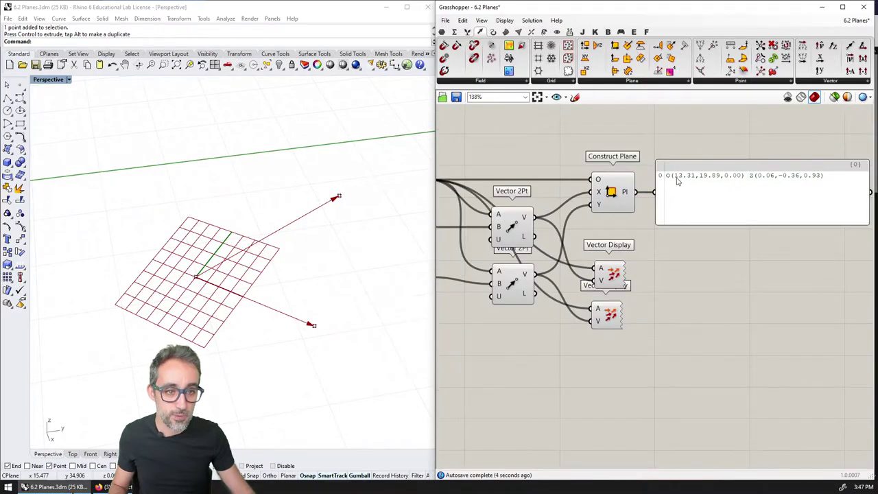
{"action": "scroll", "coordinate": [713, 183], "scroll_direction": "up", "scroll_amount": 1}
{"action": "scroll", "coordinate": [733, 182], "scroll_direction": "down", "scroll_amount": 1}
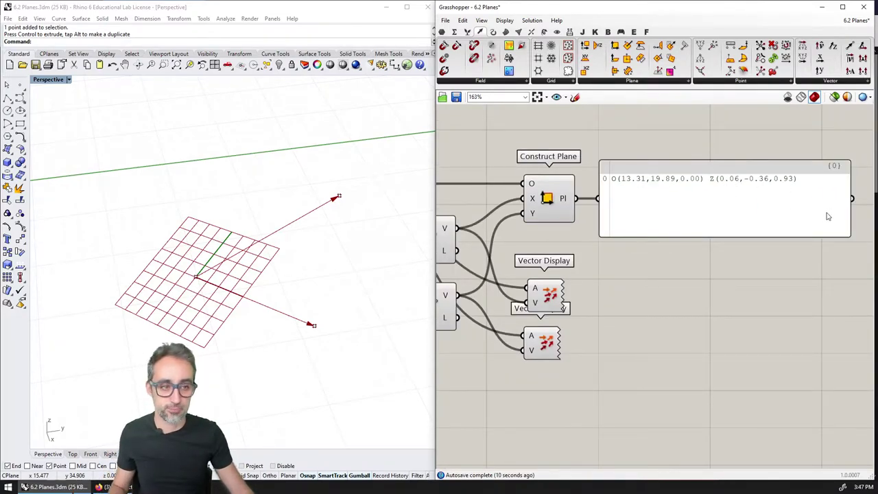
{"action": "left_click_drag", "start_coordinate": [850, 212], "coordinate": [820, 213]}
{"action": "left_click", "coordinate": [748, 217]}
{"action": "key", "text": "Delete"}
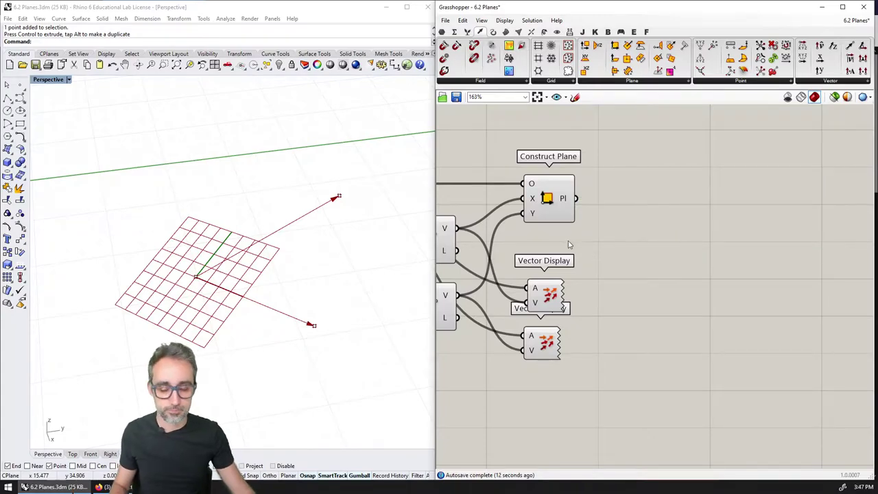
{"action": "right_click_drag", "start_coordinate": [336, 253], "coordinate": [358, 241], "text": "shift"}
{"action": "right_click_drag", "start_coordinate": [583, 245], "coordinate": [689, 231]}
{"action": "key", "text": "ctrl+z"}
Select Construct Plane, both Vector 2Pt components and the first Point to highlight them in Rhino
{"action": "scroll", "coordinate": [714, 236], "scroll_direction": "down", "scroll_amount": 1}
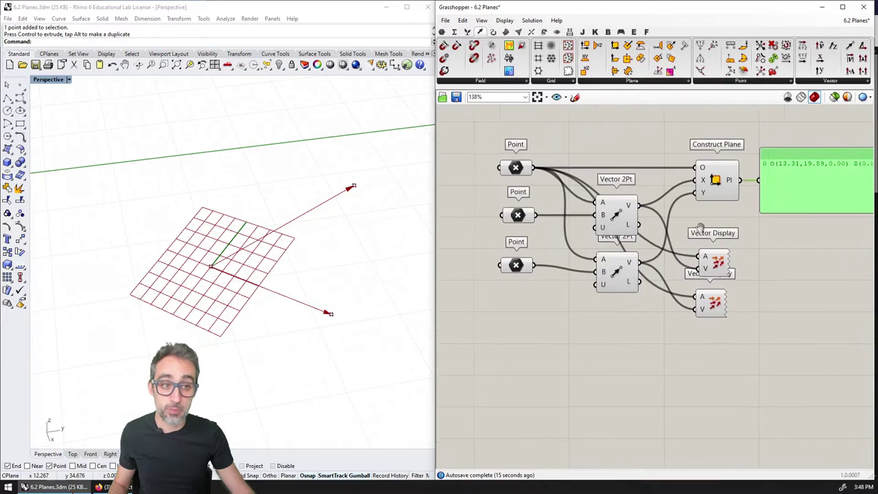
{"action": "left_click", "coordinate": [715, 184]}
{"action": "left_click", "coordinate": [641, 154]}
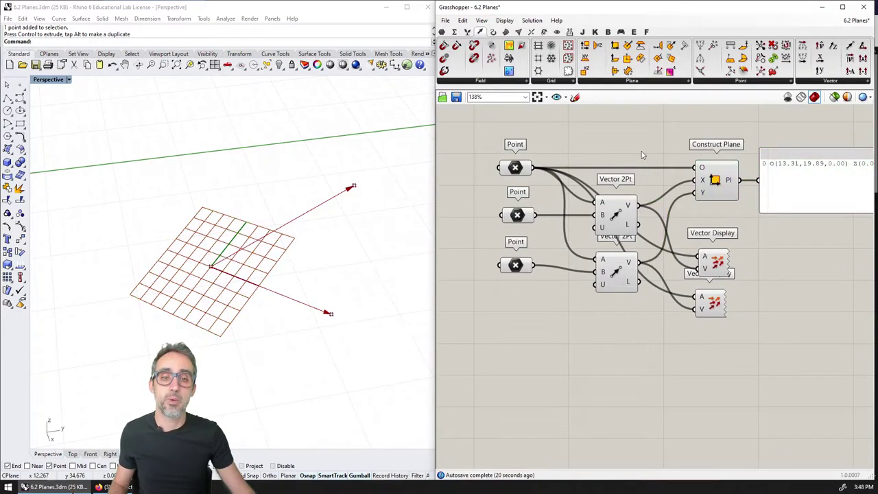
{"action": "left_click_drag", "start_coordinate": [579, 154], "coordinate": [651, 312]}
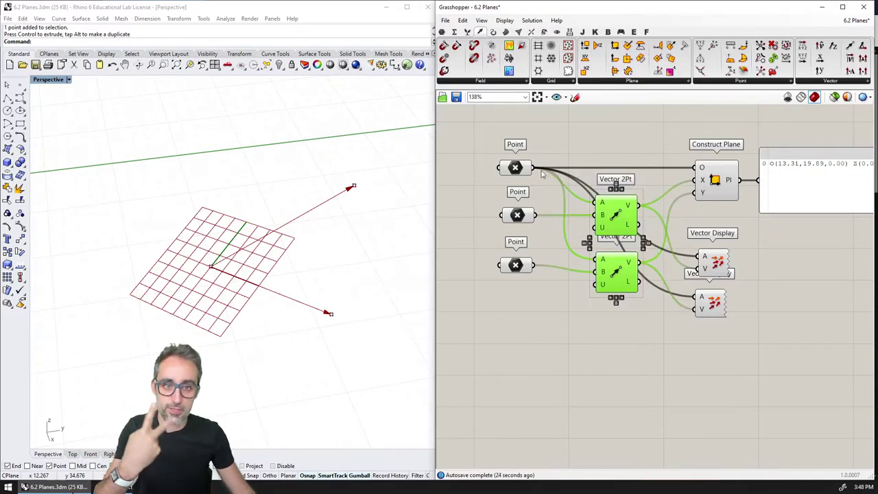
{"action": "left_click", "coordinate": [516, 168]}
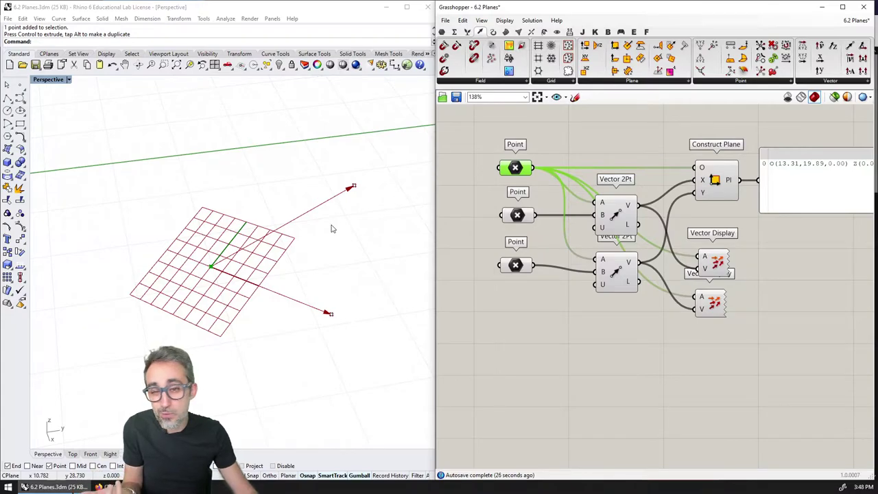
{"action": "mouse_move", "coordinate": [311, 245]}
{"action": "right_mouse_down"}
{"action": "mouse_move", "coordinate": [317, 237]}
{"action": "mouse_move", "coordinate": [319, 244]}
{"action": "right_mouse_up"}
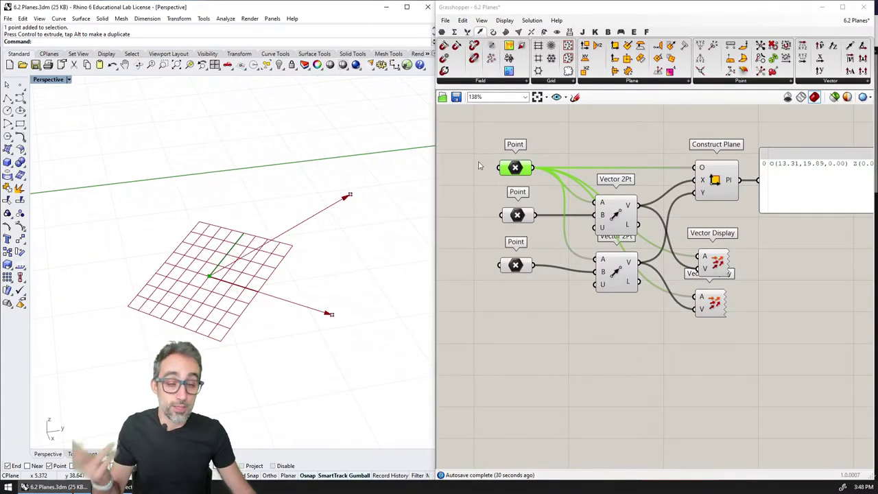
{"action": "left_click", "coordinate": [608, 85]}
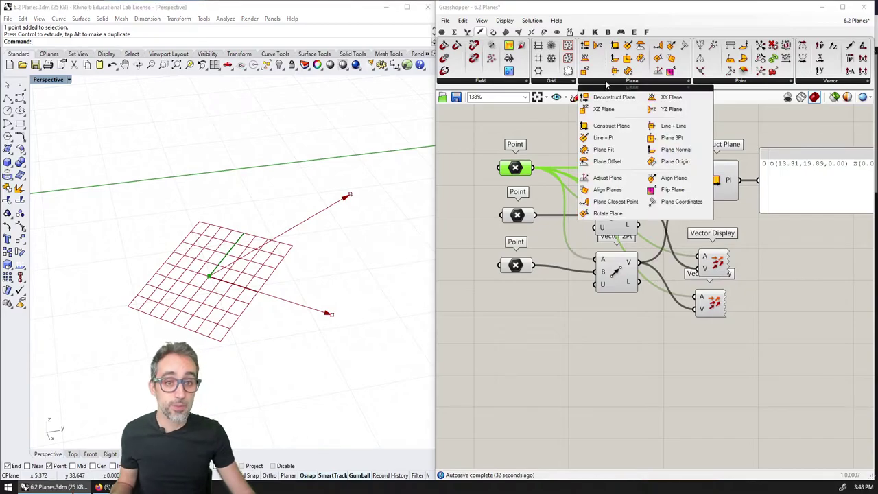
Add a Plane 3Pt component below the others and wire the first Point into input A
{"action": "left_click", "coordinate": [667, 140]}
{"action": "left_click", "coordinate": [661, 363]}
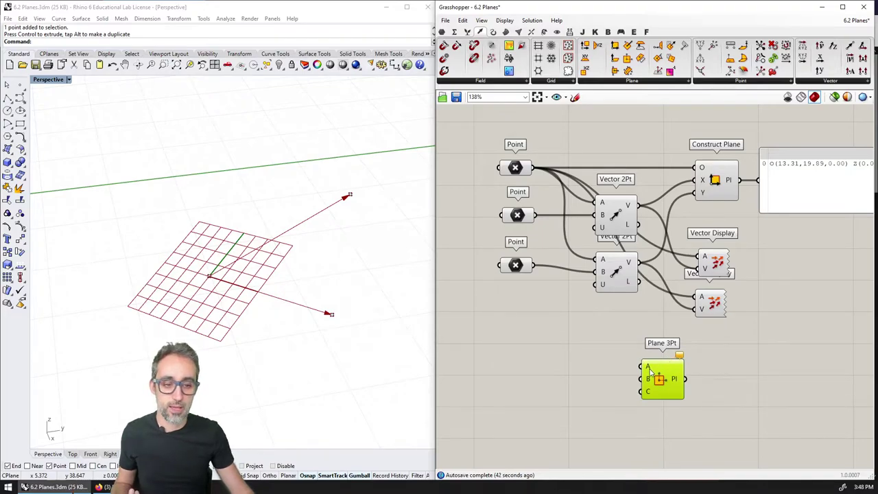
{"action": "left_click_drag", "start_coordinate": [649, 368], "coordinate": [536, 169]}
Hide the previews of Construct Plane and both Vector Display components
{"action": "left_click", "coordinate": [707, 185]}
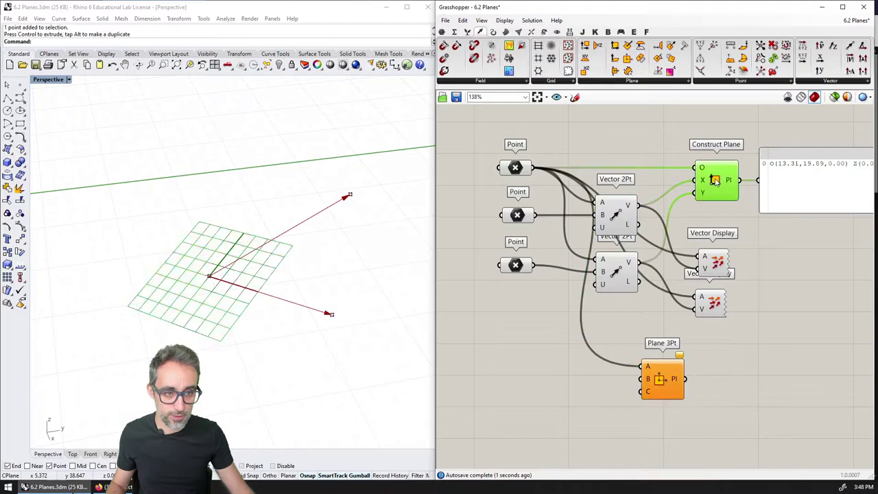
{"action": "key", "text": "ctrl+q"}
{"action": "left_click_drag", "start_coordinate": [682, 237], "coordinate": [744, 329]}
{"action": "key", "text": "ctrl+q"}
{"action": "left_click", "coordinate": [617, 209]}
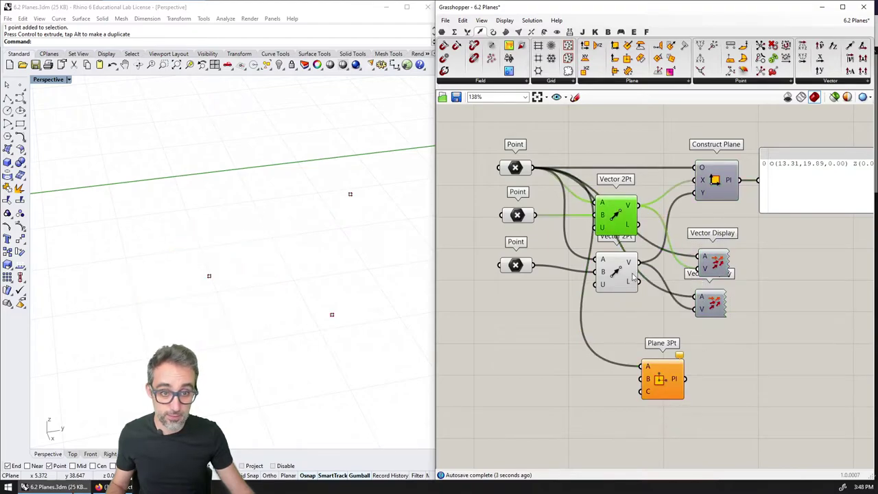
Wire the second and third Points into Plane 3Pt inputs B and C
{"action": "left_click", "coordinate": [516, 168]}
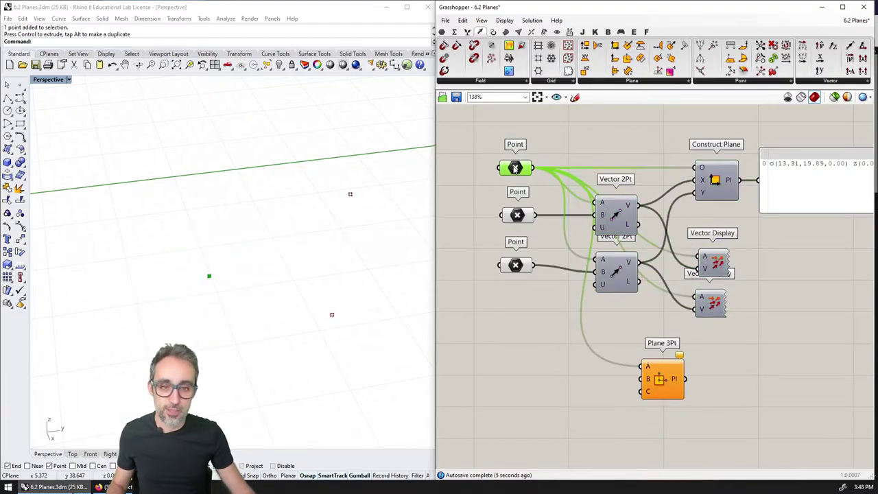
{"action": "left_click_drag", "start_coordinate": [536, 214], "coordinate": [646, 380]}
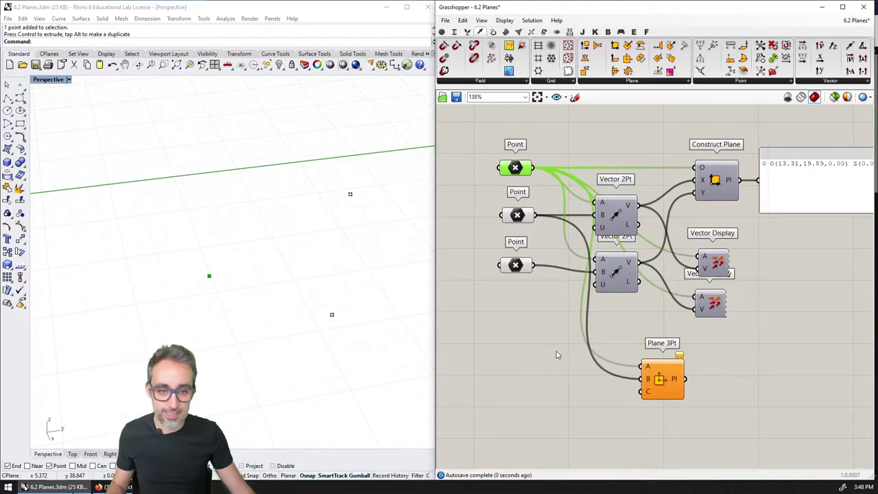
{"action": "left_click", "coordinate": [518, 217]}
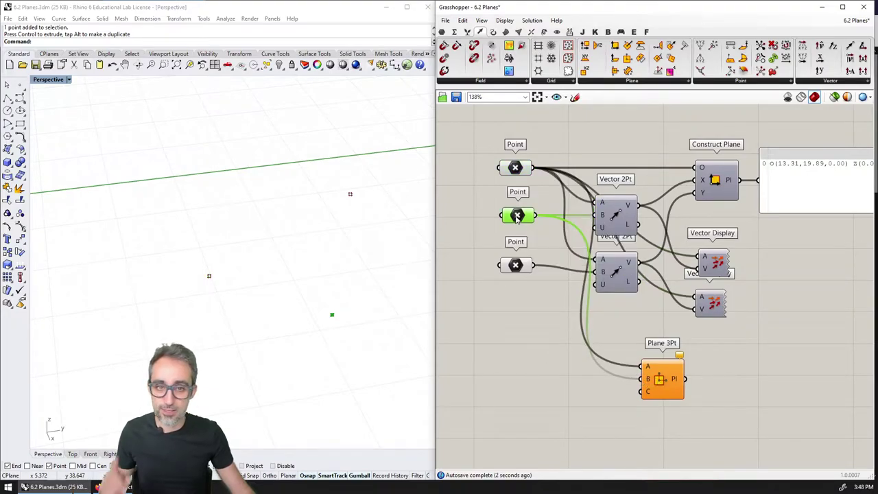
{"action": "left_click_drag", "start_coordinate": [535, 265], "coordinate": [646, 392]}
{"action": "left_click", "coordinate": [657, 385]}
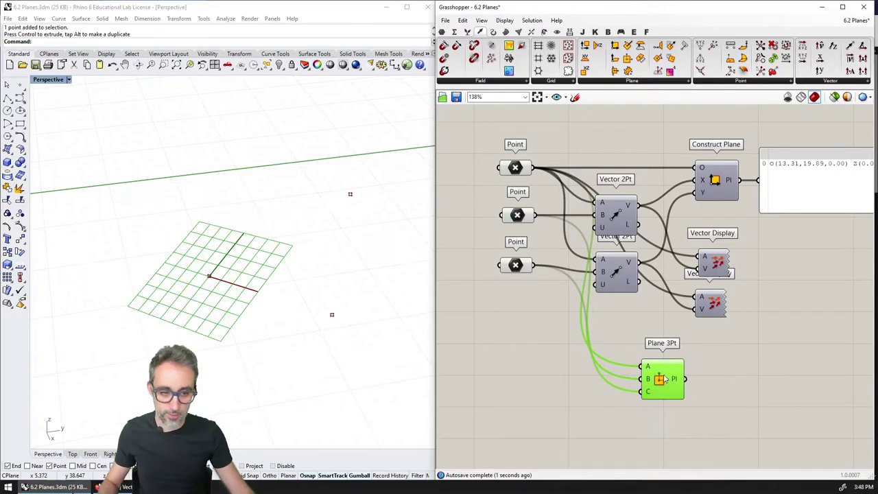
Compare the Plane 3Pt plane with Construct Plane, then reposition Plane 3Pt and the Panel
{"action": "mouse_move", "coordinate": [343, 320]}
{"action": "right_mouse_down"}
{"action": "mouse_move", "coordinate": [332, 251]}
{"action": "mouse_move", "coordinate": [343, 277]}
{"action": "mouse_move", "coordinate": [342, 329]}
{"action": "right_mouse_up"}
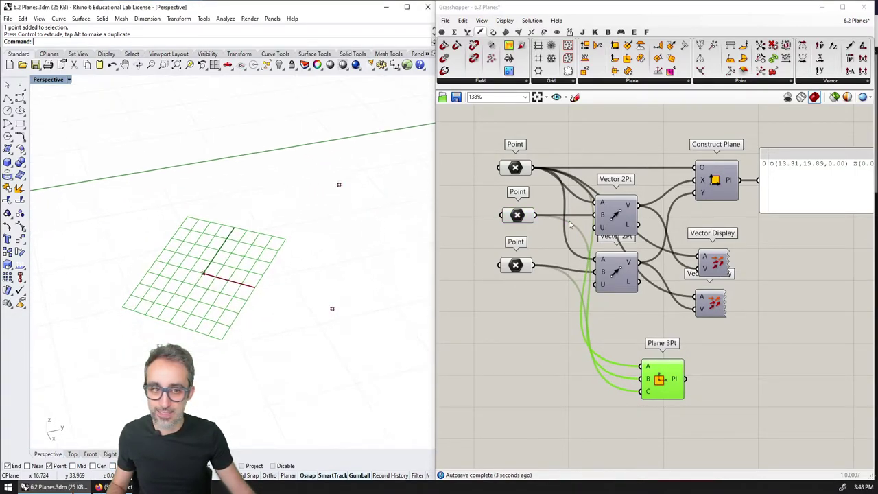
{"action": "left_click", "coordinate": [716, 182]}
{"action": "left_click", "coordinate": [672, 382]}
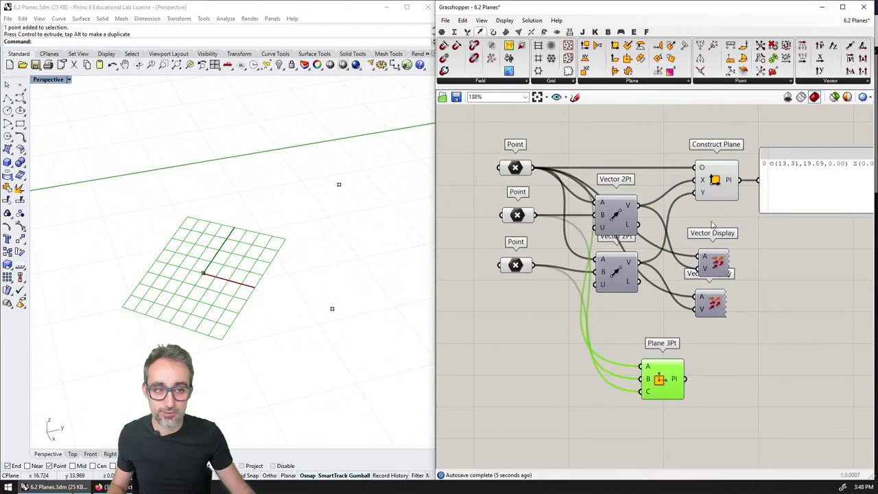
{"action": "left_click", "coordinate": [716, 182]}
{"action": "left_click_drag", "start_coordinate": [671, 381], "coordinate": [711, 389]}
{"action": "right_click_drag", "start_coordinate": [746, 400], "coordinate": [574, 337]}
{"action": "left_click_drag", "start_coordinate": [630, 149], "coordinate": [632, 286]}
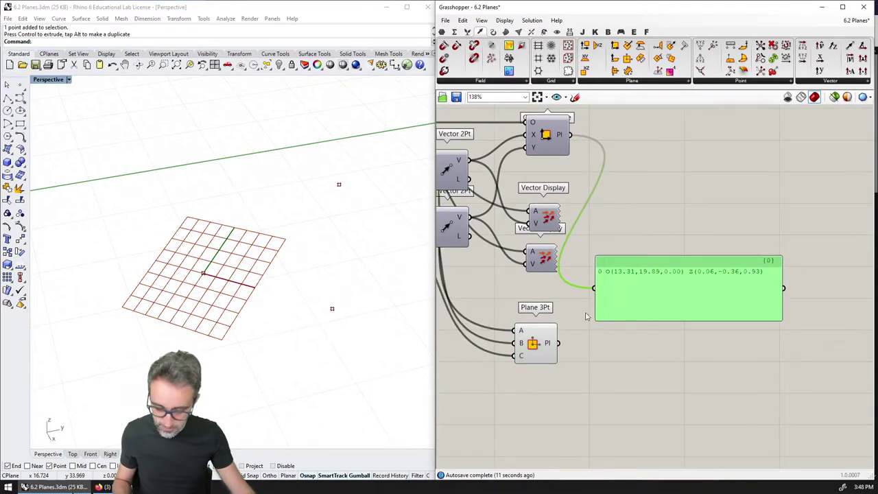
Feed Plane 3Pt's plane into the Panel to compare it with the other outputs
{"action": "left_click_drag", "start_coordinate": [557, 343], "coordinate": [595, 288], "text": "shift"}
{"action": "scroll", "coordinate": [657, 319], "scroll_direction": "up", "scroll_amount": 2}
{"action": "right_click_drag", "start_coordinate": [690, 319], "coordinate": [659, 321]}
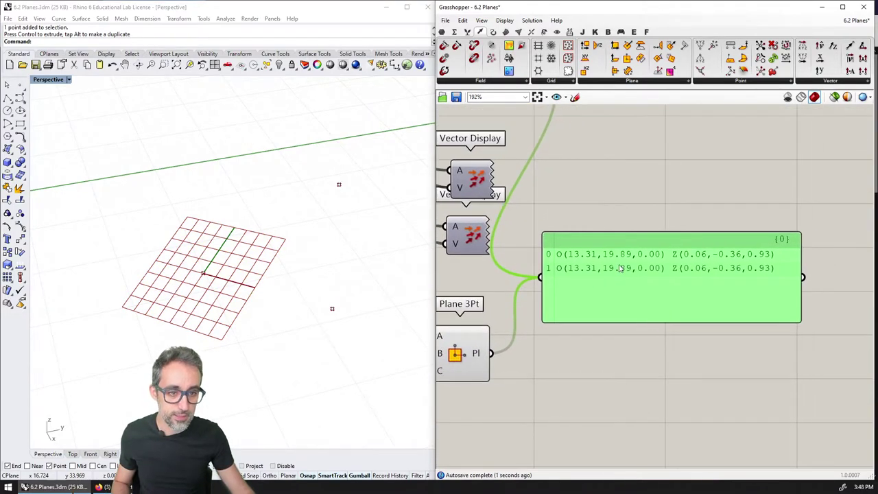
{"action": "scroll", "coordinate": [634, 262], "scroll_direction": "down", "scroll_amount": 3}
{"action": "scroll", "coordinate": [686, 274], "scroll_direction": "up", "scroll_amount": 2}
{"action": "right_click_drag", "start_coordinate": [715, 279], "coordinate": [785, 293]}
Disconnect Plane 3Pt from the Panel and review the Construct Plane and Plane 3Pt results
{"action": "left_click", "coordinate": [786, 249]}
{"action": "key", "text": "ctrl+z"}
{"action": "key", "text": "ctrl+z"}
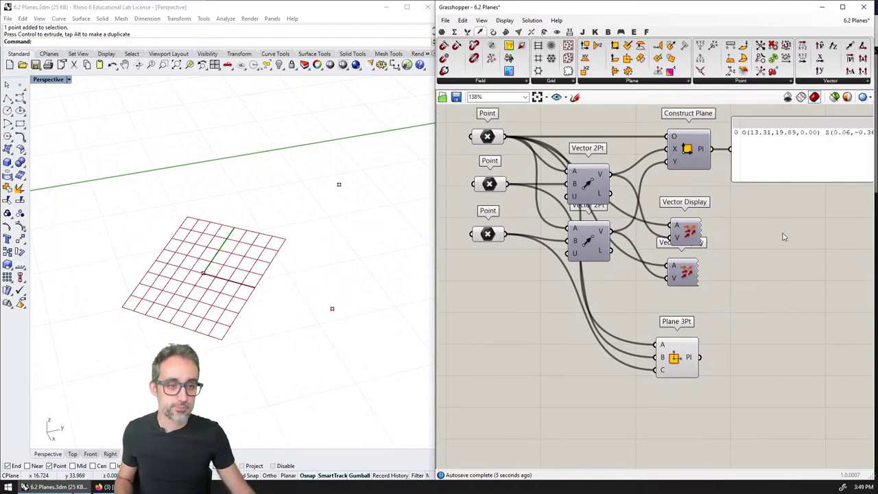
{"action": "right_click_drag", "start_coordinate": [684, 229], "coordinate": [657, 280]}
{"action": "right_click_drag", "start_coordinate": [511, 272], "coordinate": [570, 246]}
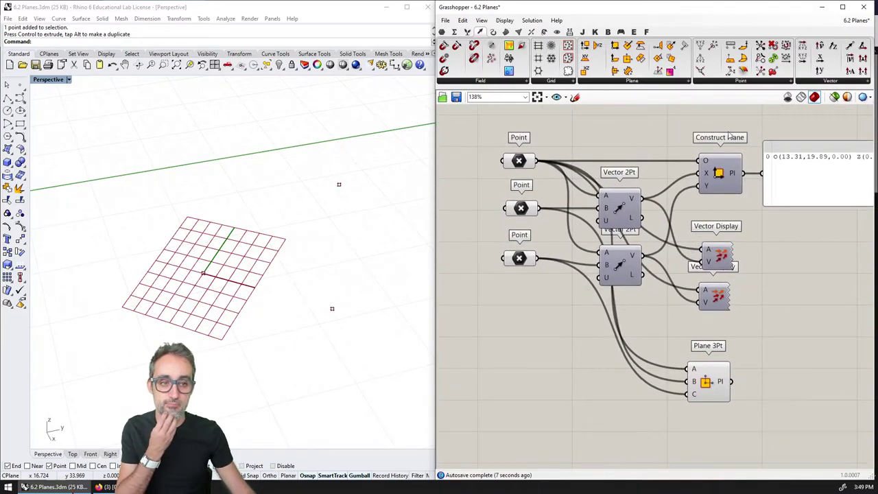
{"action": "left_click_drag", "start_coordinate": [730, 135], "coordinate": [614, 320]}
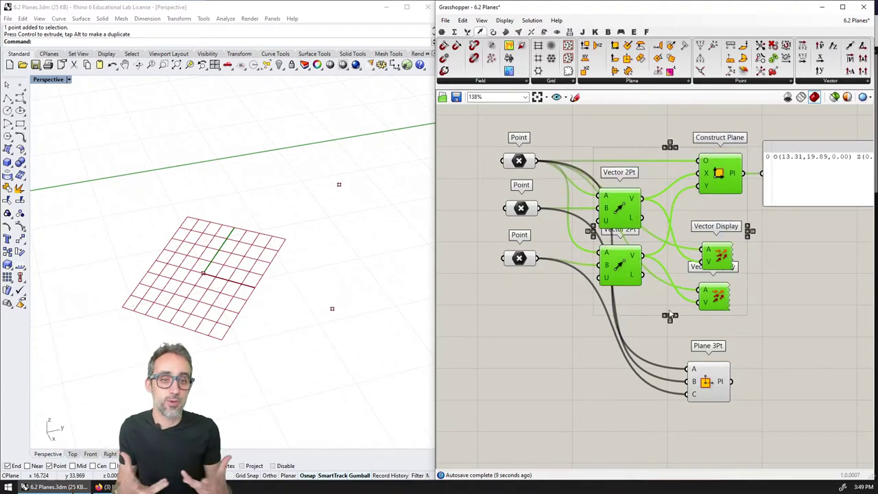
{"action": "left_click", "coordinate": [724, 390]}
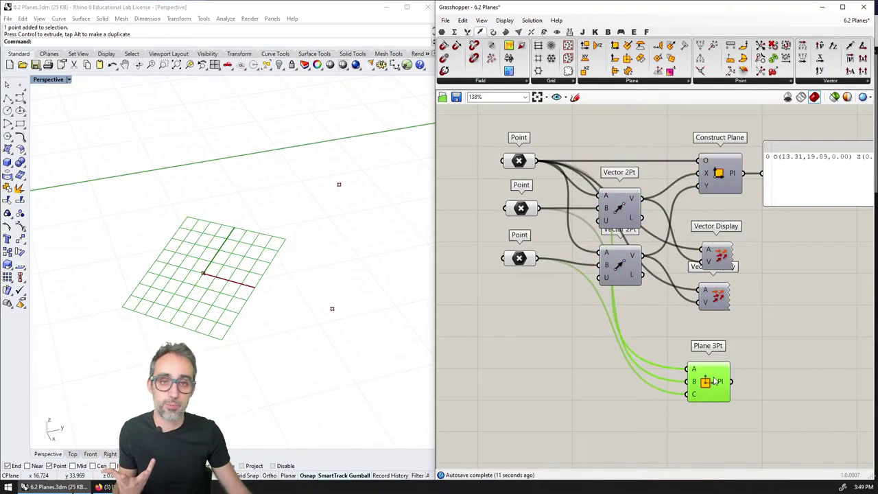
{"action": "left_click", "coordinate": [747, 384]}
{"action": "scroll", "coordinate": [753, 384], "scroll_direction": "down", "scroll_amount": 1}
{"action": "scroll", "coordinate": [752, 378], "scroll_direction": "up", "scroll_amount": 1}
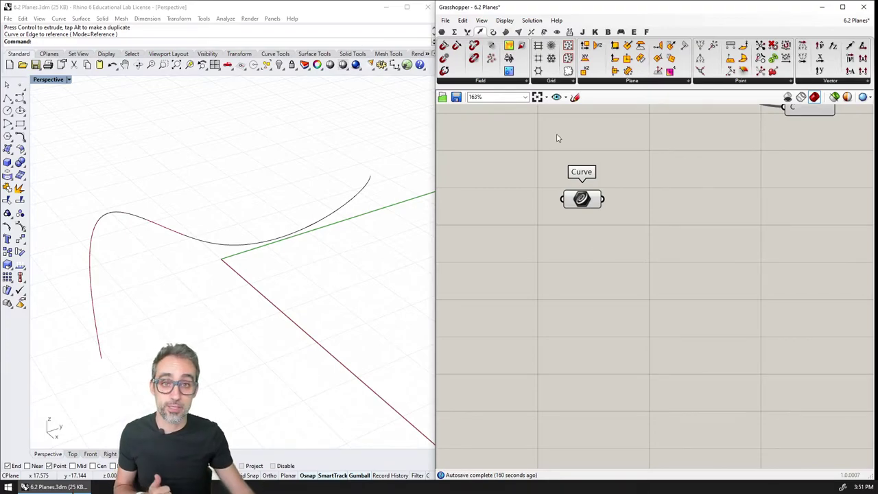
Reference the drawn freeform curve in the Curve parameter and bring up the Curve Division components
{"action": "left_click", "coordinate": [298, 211]}
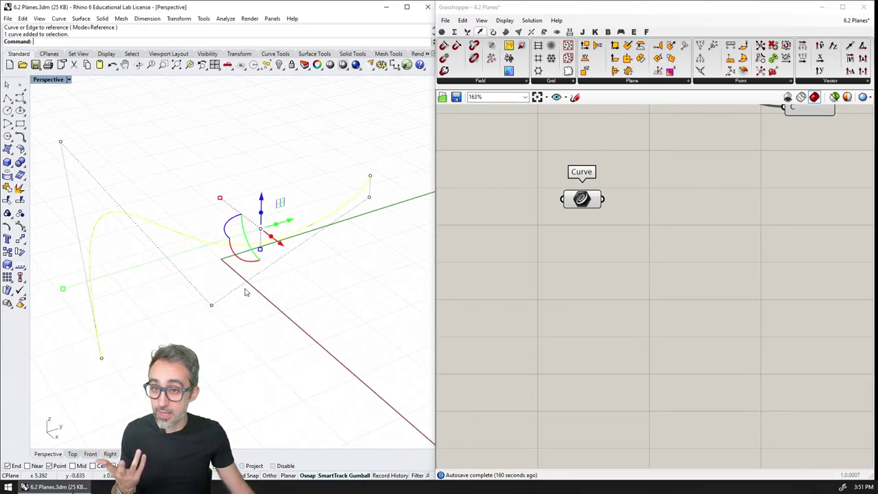
{"action": "key", "text": "Return"}
{"action": "left_click_drag", "start_coordinate": [592, 202], "coordinate": [550, 213]}
{"action": "left_click", "coordinate": [519, 147]}
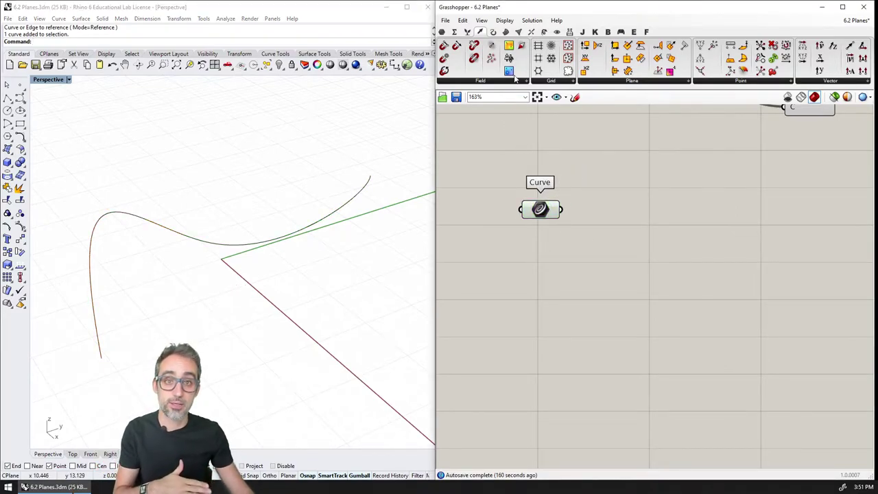
{"action": "left_click", "coordinate": [493, 33]}
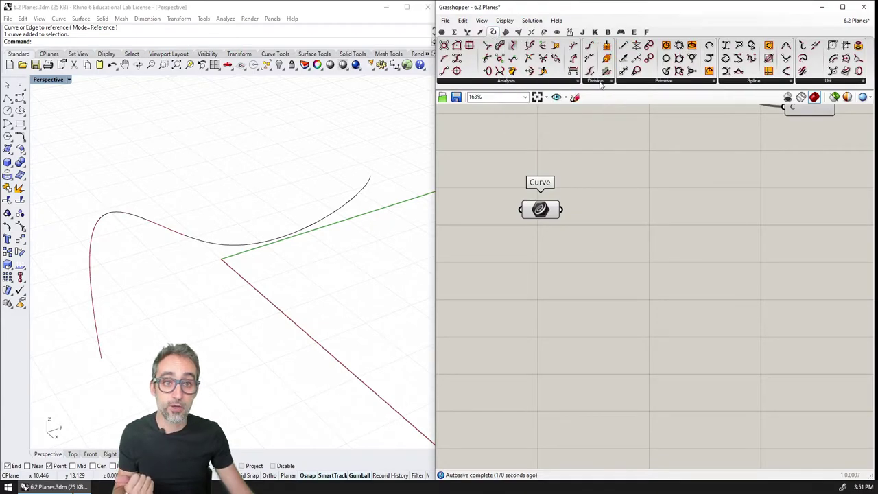
{"action": "left_click", "coordinate": [599, 82]}
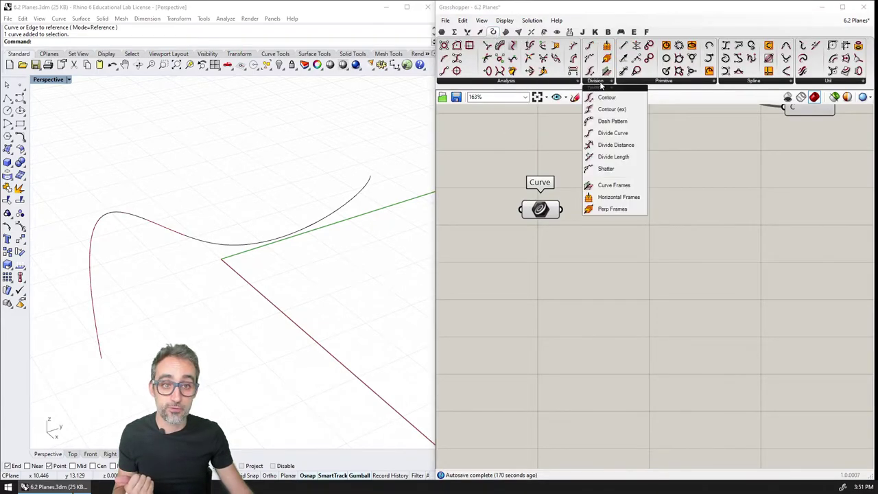
Add a Perp Frames component right of Curve and feed the curve into it
{"action": "left_click", "coordinate": [620, 208]}
{"action": "left_click", "coordinate": [647, 212]}
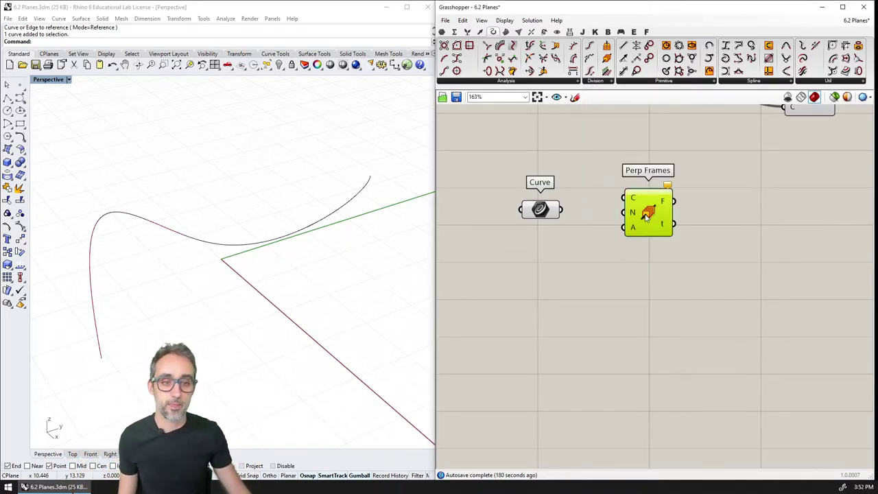
{"action": "left_click_drag", "start_coordinate": [646, 216], "coordinate": [686, 233]}
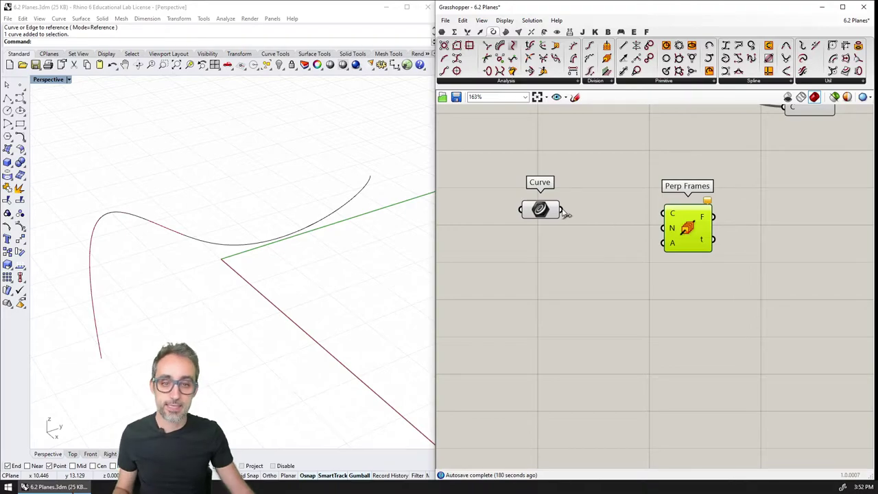
{"action": "left_click_drag", "start_coordinate": [564, 214], "coordinate": [696, 235]}
Replace a 10 slider with a 20 slider wired into the Perp Frames count
{"action": "double_click", "coordinate": [528, 253]}
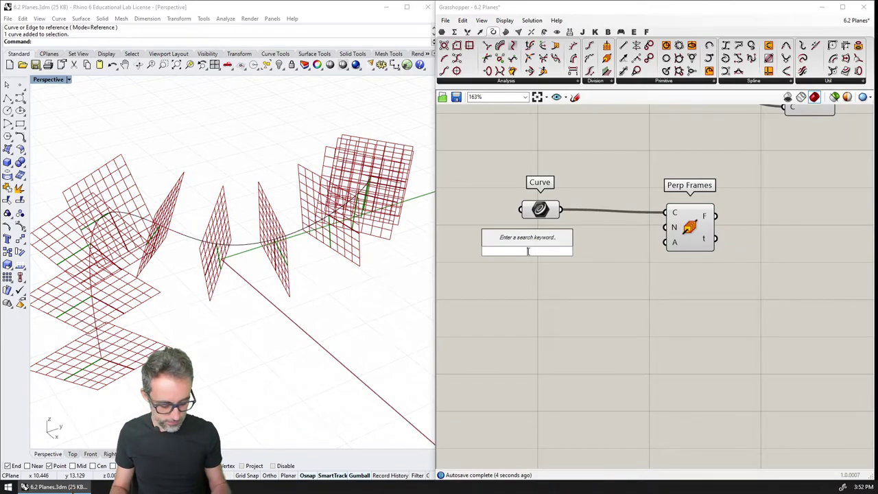
{"action": "type", "text": "10"}
{"action": "key", "text": "Return"}
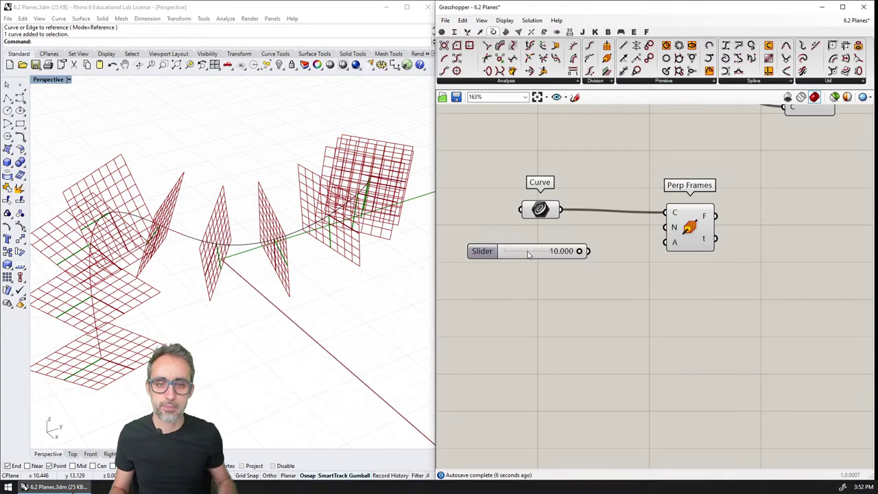
{"action": "left_click", "coordinate": [568, 252]}
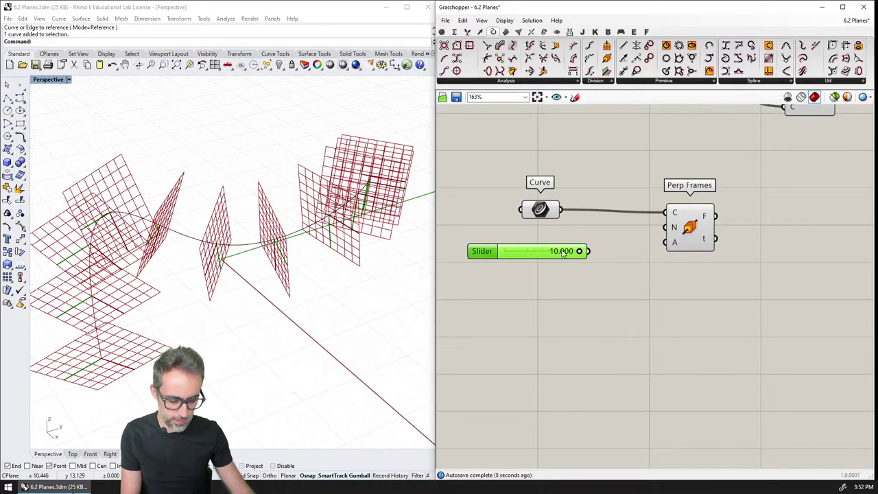
{"action": "key", "text": "Delete"}
{"action": "double_click", "coordinate": [553, 250]}
{"action": "type", "text": "20"}
{"action": "key", "text": "Return"}
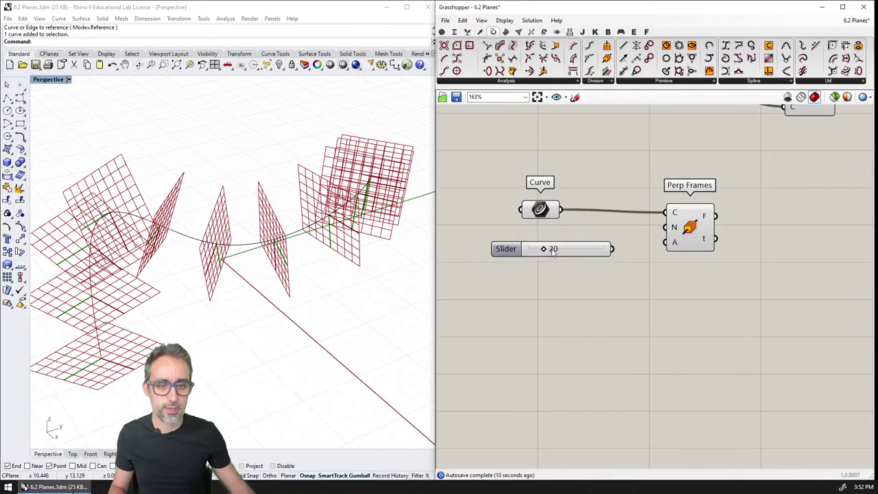
{"action": "left_click_drag", "start_coordinate": [612, 249], "coordinate": [665, 227]}
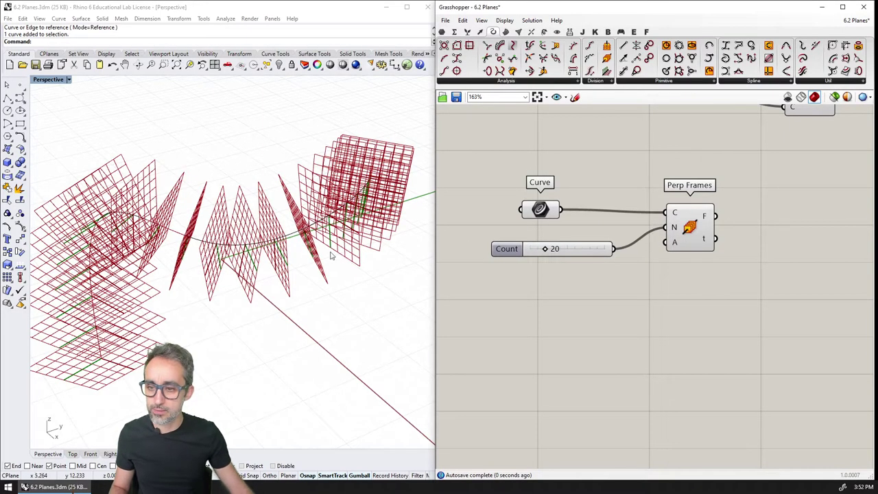
{"action": "right_click_drag", "start_coordinate": [332, 256], "coordinate": [247, 269]}
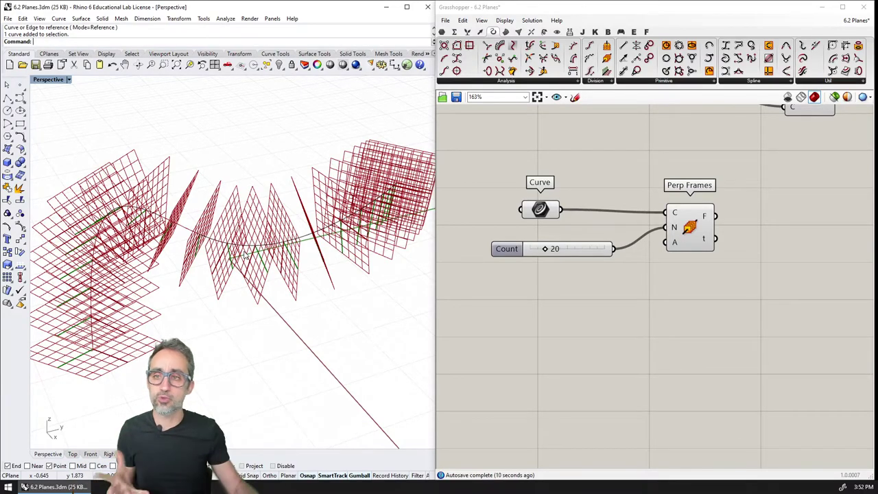
{"action": "left_click_drag", "start_coordinate": [694, 237], "coordinate": [699, 232]}
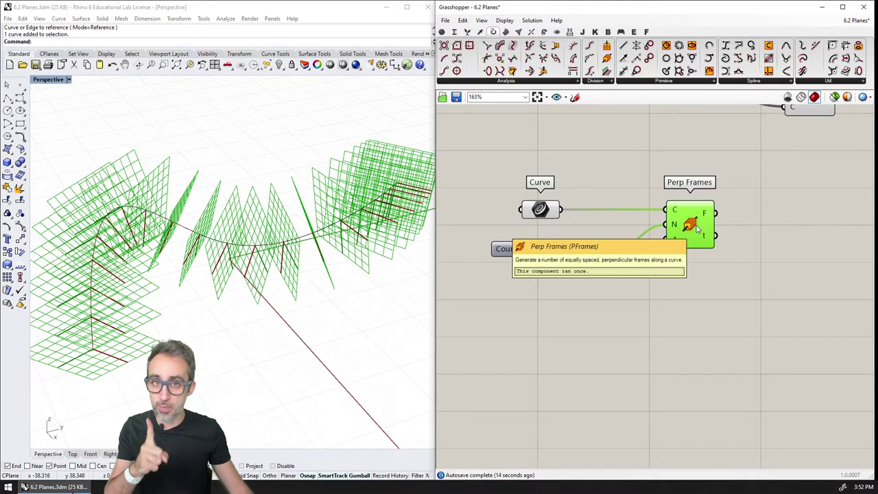
Reduce the Preview Plane Size from 8 to 2 and inspect the smaller frame grids
{"action": "left_click", "coordinate": [482, 21]}
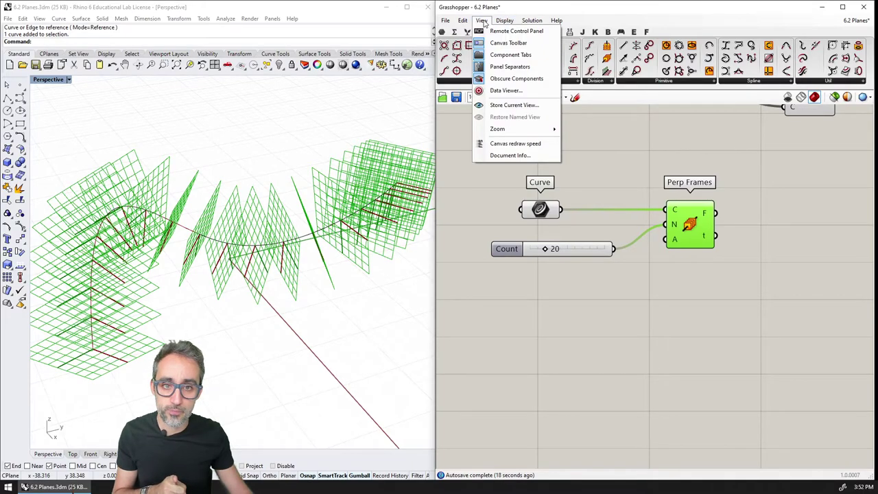
{"action": "mouse_move", "coordinate": [509, 23]}
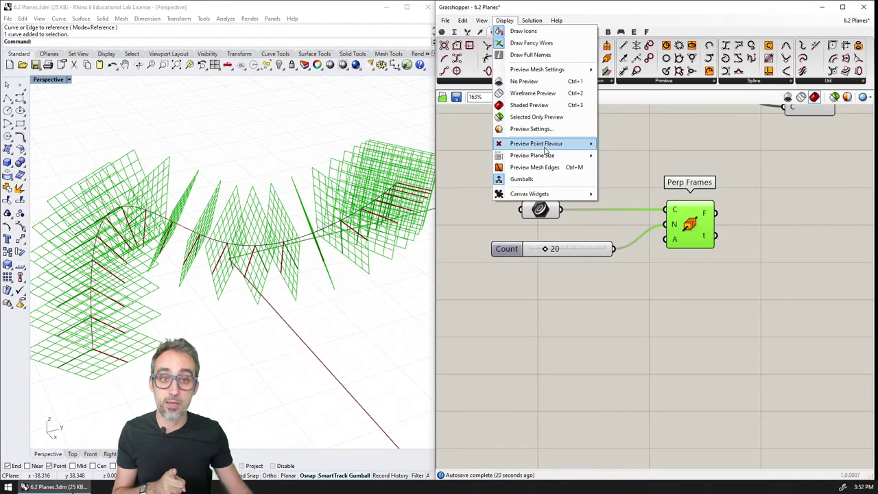
{"action": "mouse_move", "coordinate": [548, 156]}
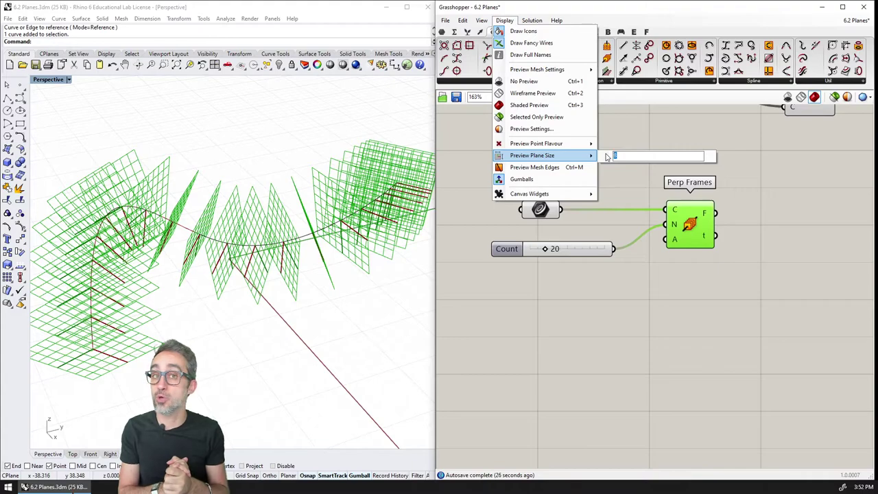
{"action": "type", "text": "2"}
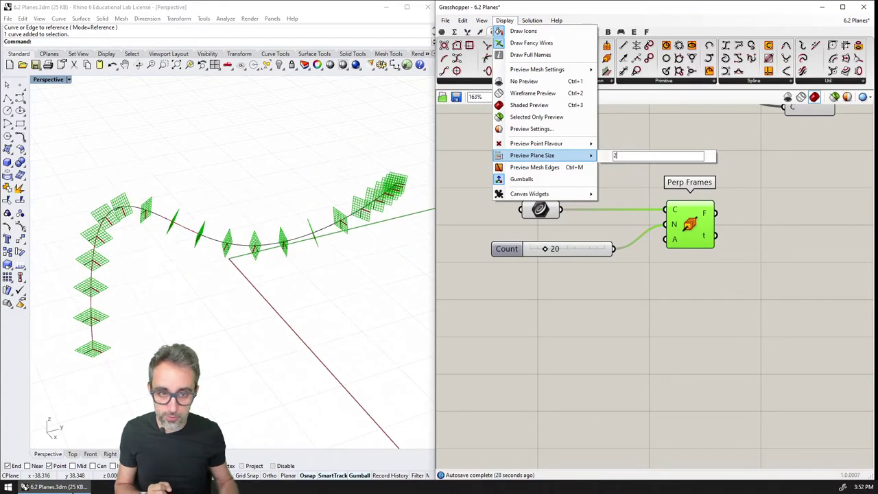
{"action": "left_click", "coordinate": [343, 309]}
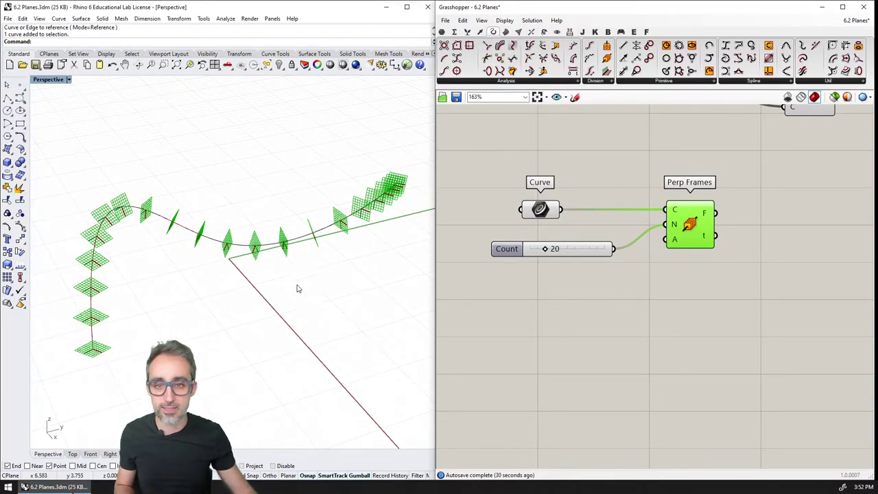
{"action": "right_click_drag", "start_coordinate": [298, 288], "coordinate": [370, 296]}
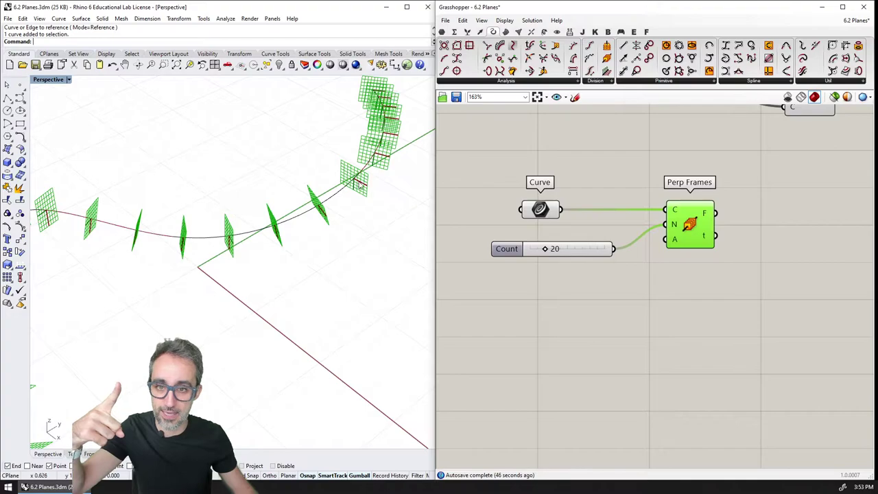
{"action": "right_click_drag", "start_coordinate": [350, 207], "coordinate": [358, 236]}
Add an Ellipse component using the Perp Frames planes
{"action": "right_click_drag", "start_coordinate": [755, 148], "coordinate": [659, 167]}
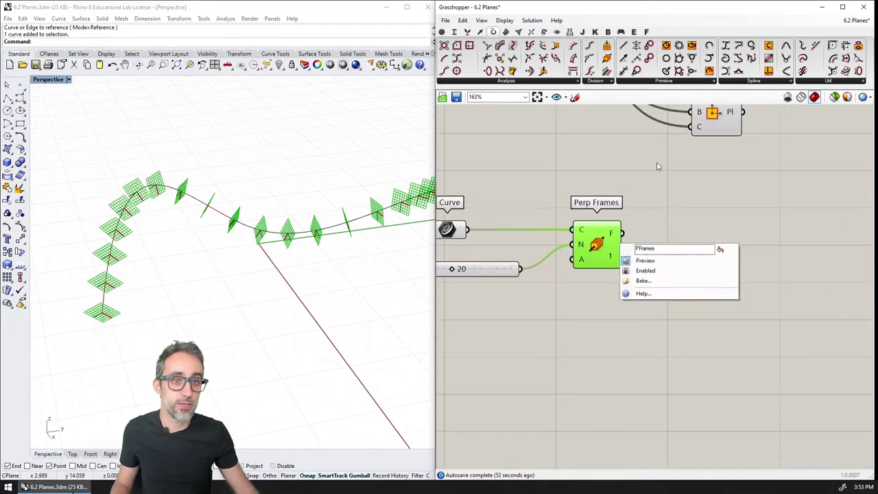
{"action": "left_click", "coordinate": [691, 58]}
{"action": "left_click", "coordinate": [717, 254]}
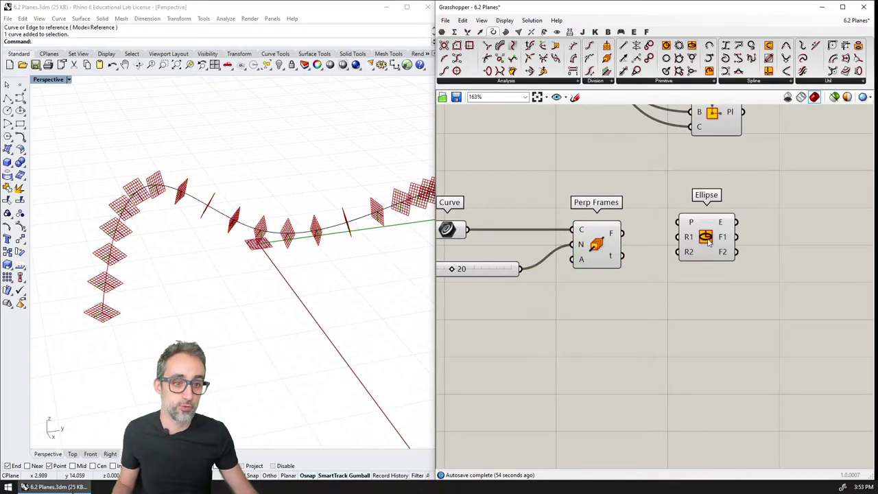
{"action": "left_click_drag", "start_coordinate": [622, 233], "coordinate": [737, 291]}
Drive the ellipse radii with two sliders set to 1.8045 and 0.6561
{"action": "double_click", "coordinate": [570, 317]}
{"action": "type", "text": "1"}
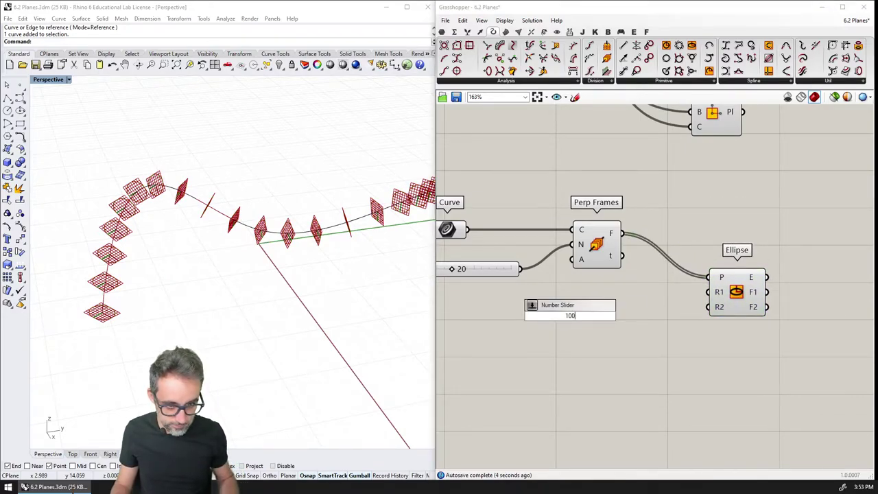
{"action": "type", "text": "0.00"}
{"action": "key", "text": "Return"}
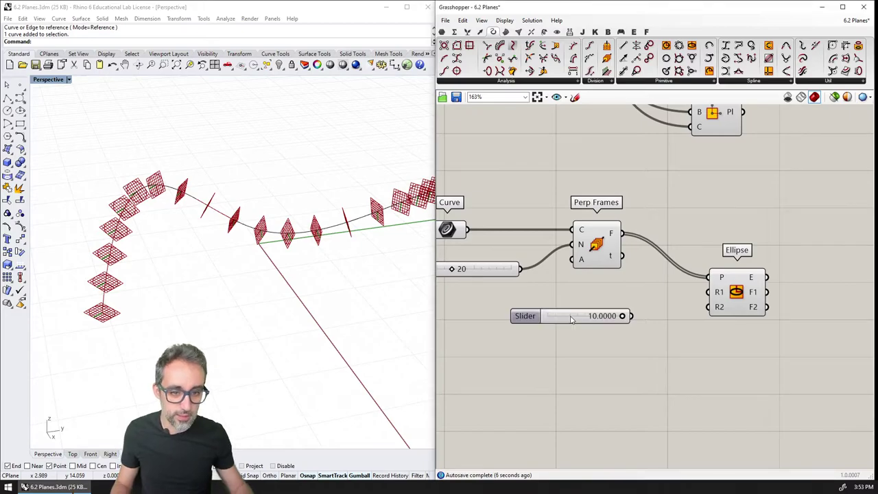
{"action": "scroll", "coordinate": [569, 316], "scroll_direction": "up", "scroll_amount": 1}
{"action": "left_click_drag", "start_coordinate": [571, 316], "coordinate": [570, 351], "text": "alt"}
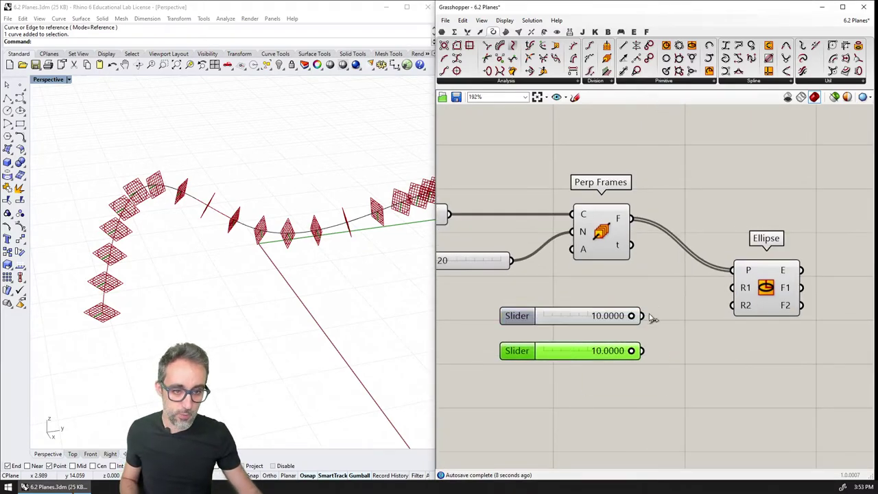
{"action": "left_click_drag", "start_coordinate": [653, 316], "coordinate": [731, 287]}
{"action": "left_click_drag", "start_coordinate": [631, 351], "coordinate": [731, 305]}
{"action": "left_click_drag", "start_coordinate": [643, 316], "coordinate": [571, 315]}
{"action": "left_click_drag", "start_coordinate": [644, 351], "coordinate": [562, 352]}
Orbit the view to inspect the ellipses along the curve
{"action": "left_click", "coordinate": [622, 255]}
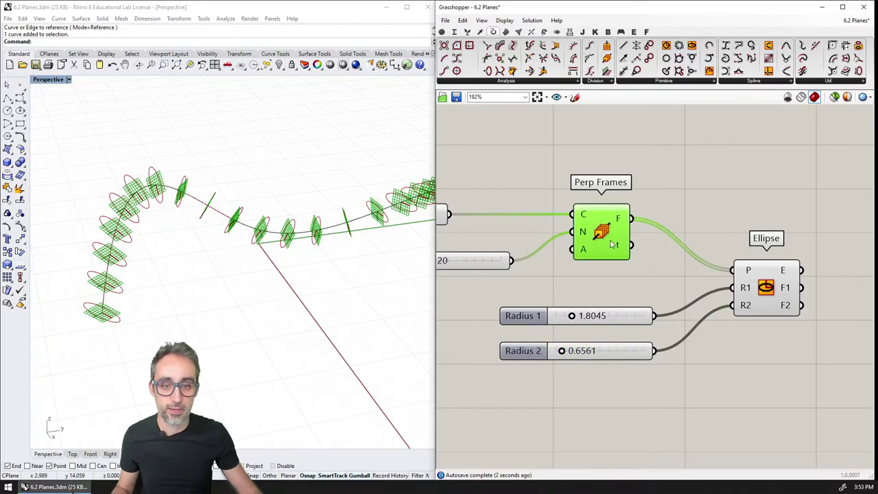
{"action": "mouse_move", "coordinate": [285, 260]}
{"action": "right_mouse_down"}
{"action": "mouse_move", "coordinate": [310, 242]}
{"action": "mouse_move", "coordinate": [341, 261]}
{"action": "mouse_move", "coordinate": [272, 239]}
{"action": "mouse_move", "coordinate": [328, 245]}
{"action": "mouse_move", "coordinate": [353, 271]}
{"action": "mouse_move", "coordinate": [274, 297]}
{"action": "mouse_move", "coordinate": [328, 299]}
{"action": "mouse_move", "coordinate": [172, 226]}
{"action": "mouse_move", "coordinate": [235, 294]}
{"action": "mouse_move", "coordinate": [329, 363]}
{"action": "mouse_move", "coordinate": [295, 336]}
{"action": "mouse_move", "coordinate": [293, 285]}
{"action": "mouse_move", "coordinate": [275, 234]}
{"action": "mouse_move", "coordinate": [294, 250]}
{"action": "right_mouse_up"}
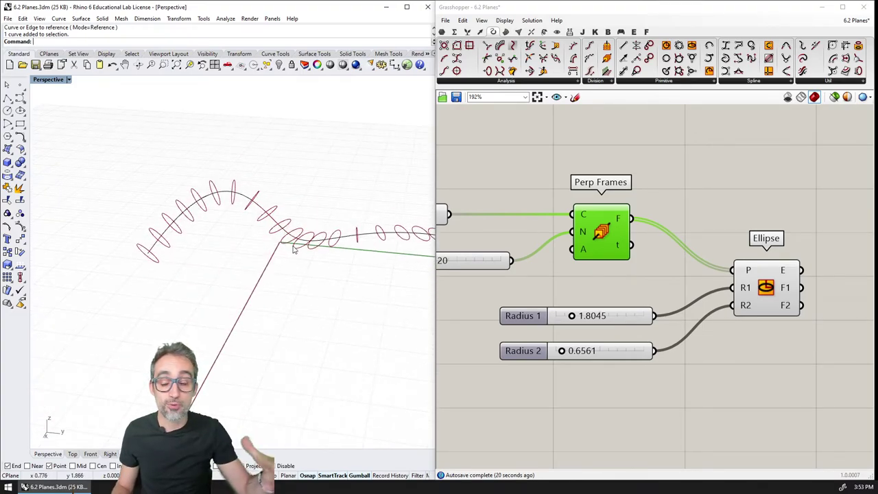
{"action": "right_click_drag", "start_coordinate": [294, 249], "coordinate": [269, 249]}
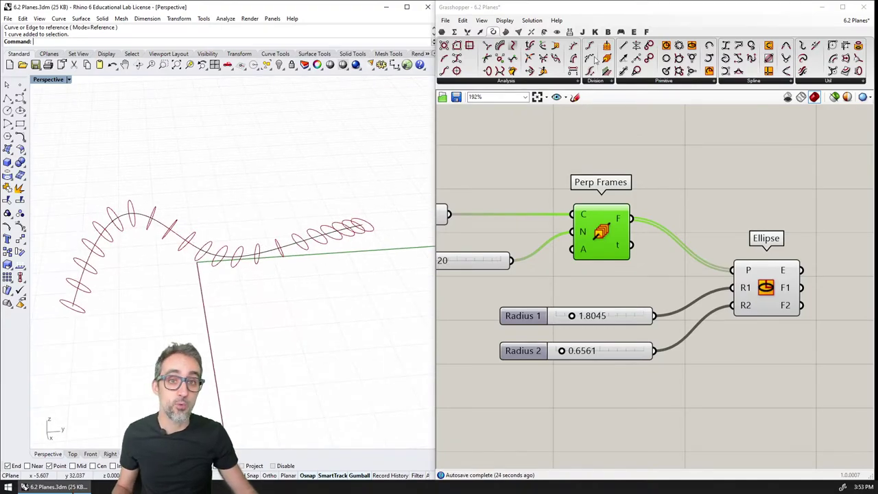
Add a Loft component beside Ellipse and feed it the ellipses to form a tube
{"action": "left_click", "coordinate": [506, 32]}
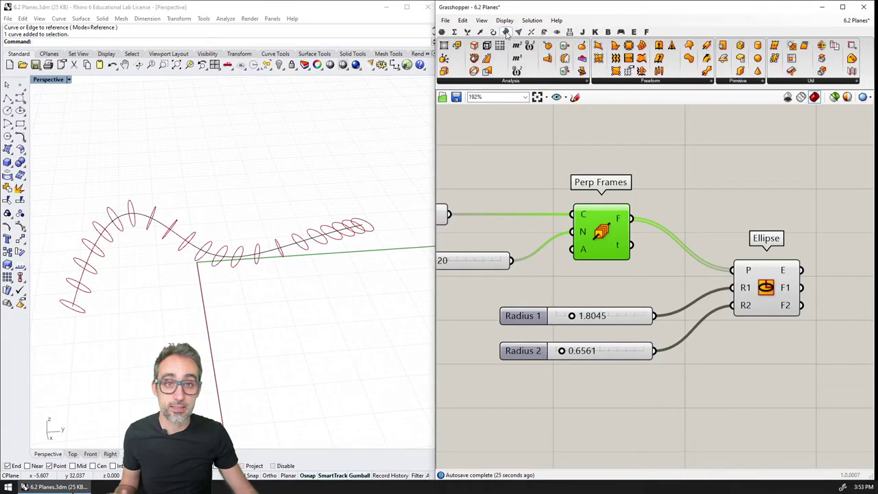
{"action": "left_click", "coordinate": [643, 82]}
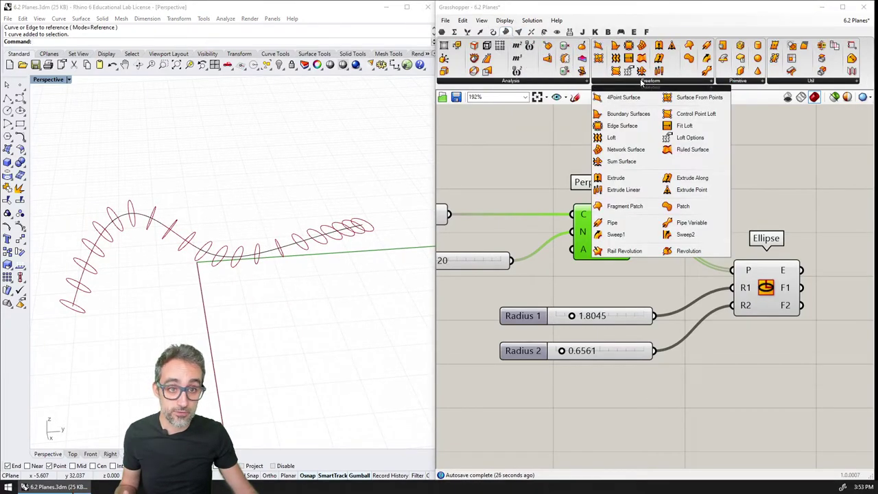
{"action": "left_click", "coordinate": [611, 137]}
{"action": "left_click", "coordinate": [766, 186]}
{"action": "right_click_drag", "start_coordinate": [767, 190], "coordinate": [644, 180]}
{"action": "left_click_drag", "start_coordinate": [645, 179], "coordinate": [751, 270]}
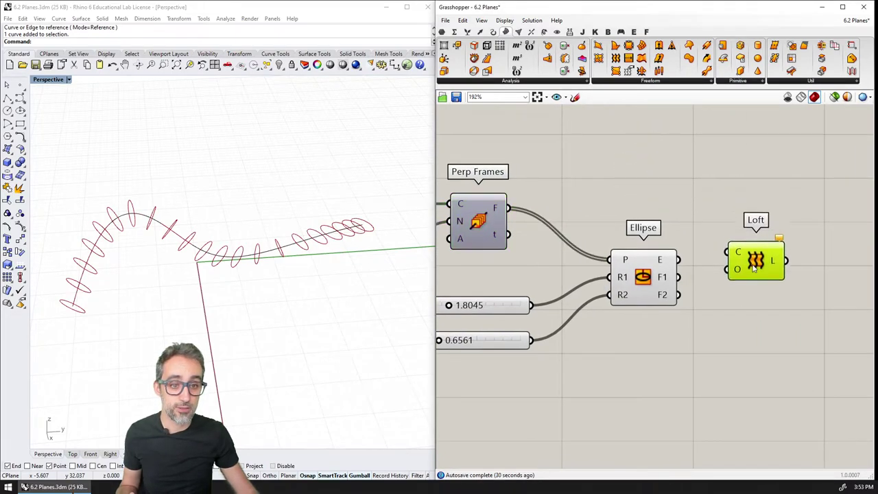
{"action": "left_click_drag", "start_coordinate": [678, 260], "coordinate": [723, 258]}
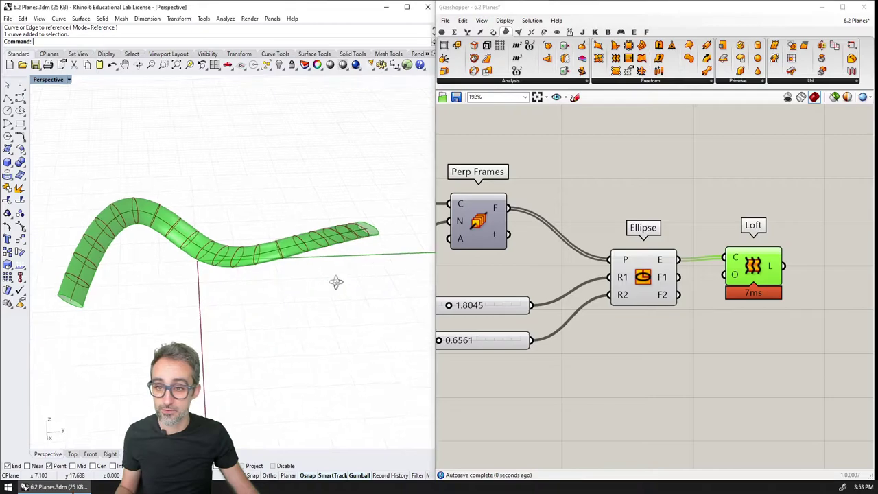
{"action": "mouse_move", "coordinate": [335, 282]}
{"action": "right_mouse_down"}
{"action": "mouse_move", "coordinate": [251, 202]}
{"action": "mouse_move", "coordinate": [176, 268]}
{"action": "mouse_move", "coordinate": [201, 304]}
{"action": "mouse_move", "coordinate": [236, 291]}
{"action": "mouse_move", "coordinate": [216, 270]}
{"action": "mouse_move", "coordinate": [281, 329]}
{"action": "mouse_move", "coordinate": [321, 293]}
{"action": "mouse_move", "coordinate": [308, 229]}
{"action": "mouse_move", "coordinate": [347, 228]}
{"action": "mouse_move", "coordinate": [198, 249]}
{"action": "mouse_move", "coordinate": [233, 291]}
{"action": "mouse_move", "coordinate": [270, 295]}
{"action": "mouse_move", "coordinate": [346, 279]}
{"action": "mouse_move", "coordinate": [302, 272]}
{"action": "mouse_move", "coordinate": [309, 254]}
{"action": "mouse_move", "coordinate": [276, 259]}
{"action": "right_mouse_up"}
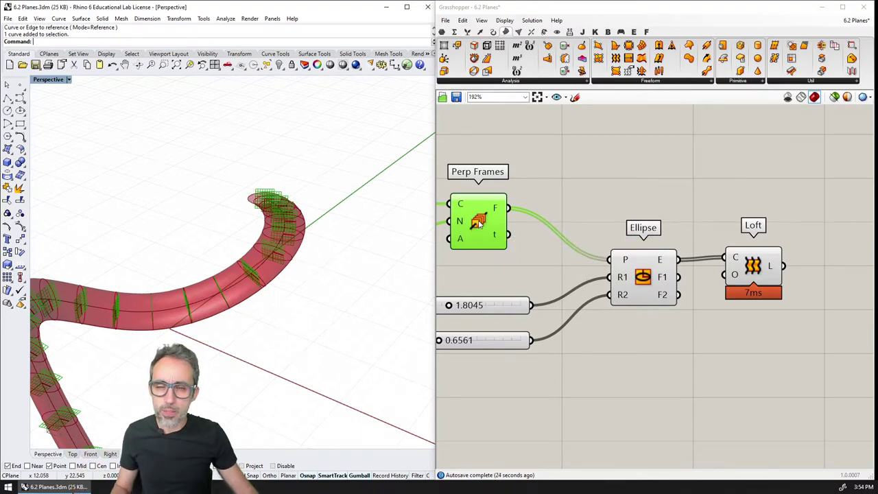
{"action": "key", "text": "alt+F4"}
{"action": "key", "text": "Escape"}
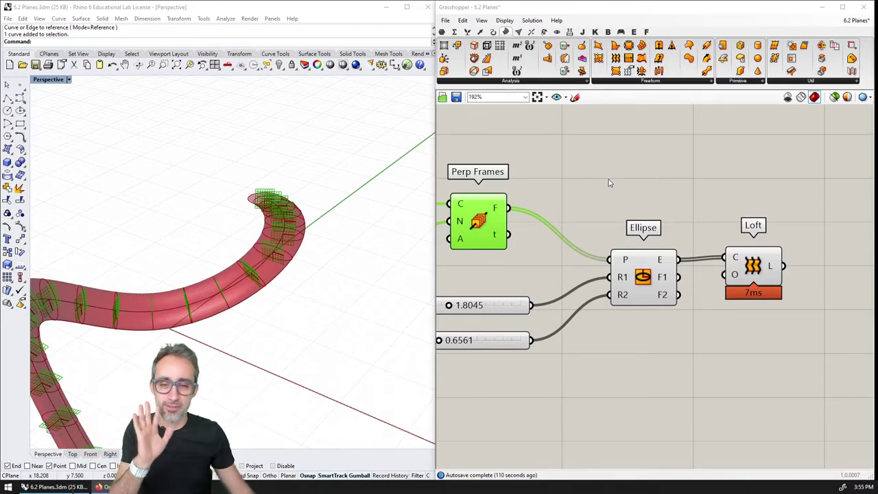
{"action": "left_click", "coordinate": [609, 179]}
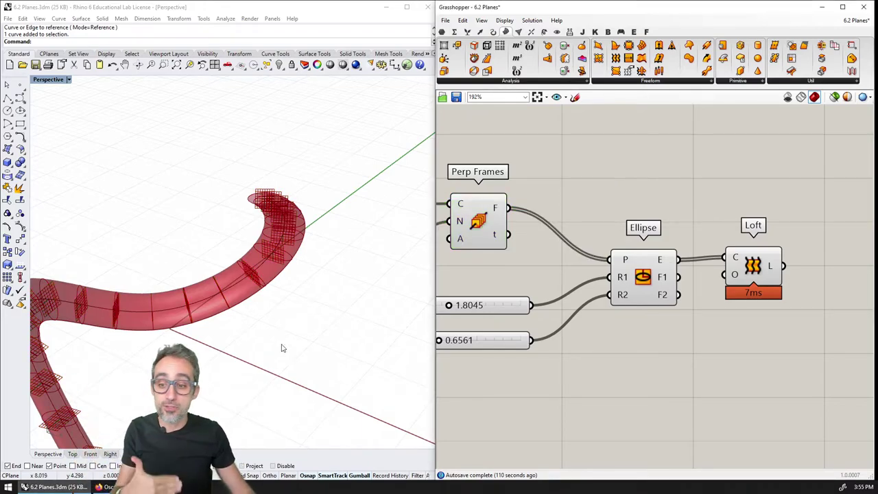
Switch to the browser showing Wikipedia's Osculating plane article
{"action": "key", "text": "alt+Tab"}
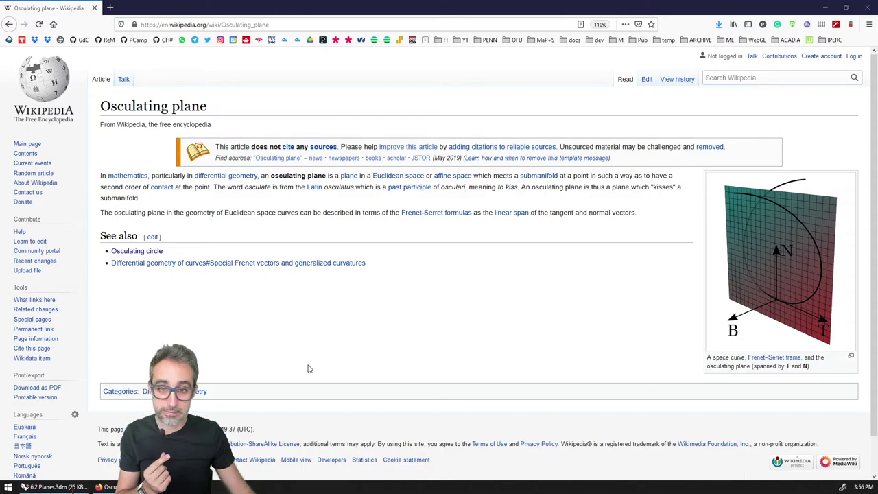
Return to Rhino and orbit and zoom around the red lofted tube and its frames
{"action": "left_click", "coordinate": [55, 486]}
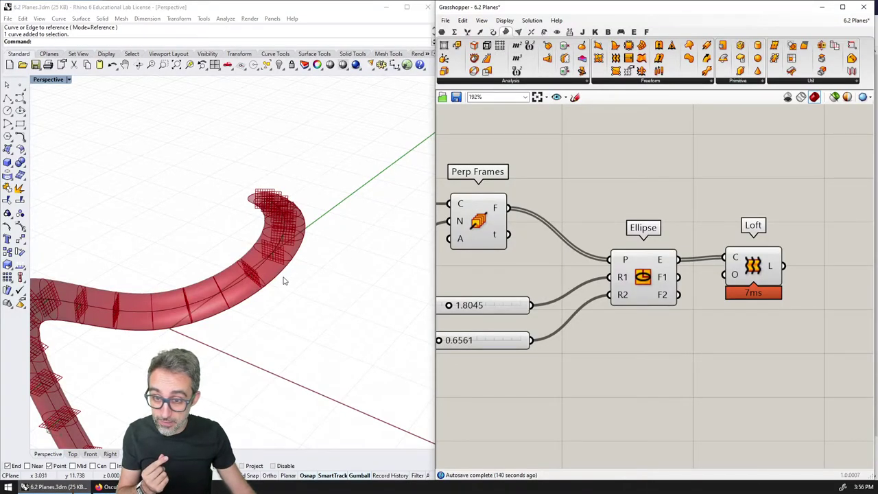
{"action": "right_click_drag", "start_coordinate": [284, 281], "coordinate": [353, 279]}
{"action": "scroll", "coordinate": [260, 257], "scroll_direction": "up", "scroll_amount": 6}
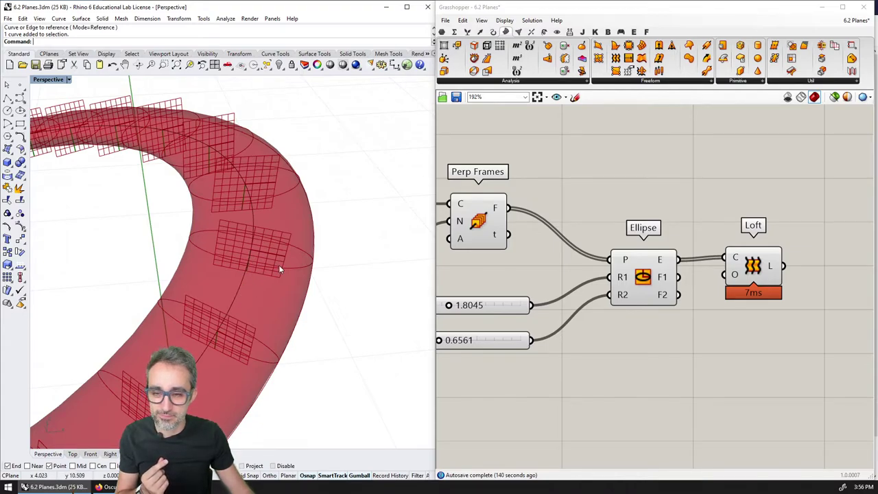
{"action": "right_click_drag", "start_coordinate": [278, 266], "coordinate": [260, 281]}
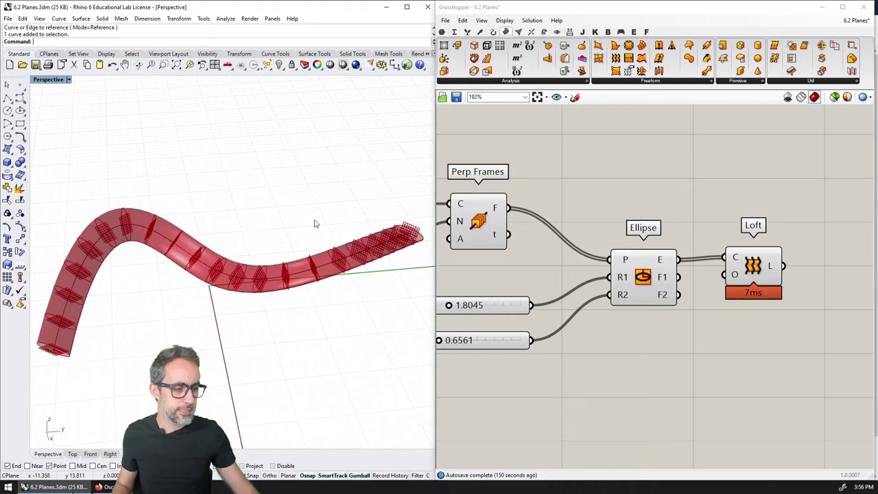
{"action": "scroll", "coordinate": [617, 226], "scroll_direction": "down", "scroll_amount": 3}
{"action": "scroll", "coordinate": [626, 226], "scroll_direction": "up", "scroll_amount": 2}
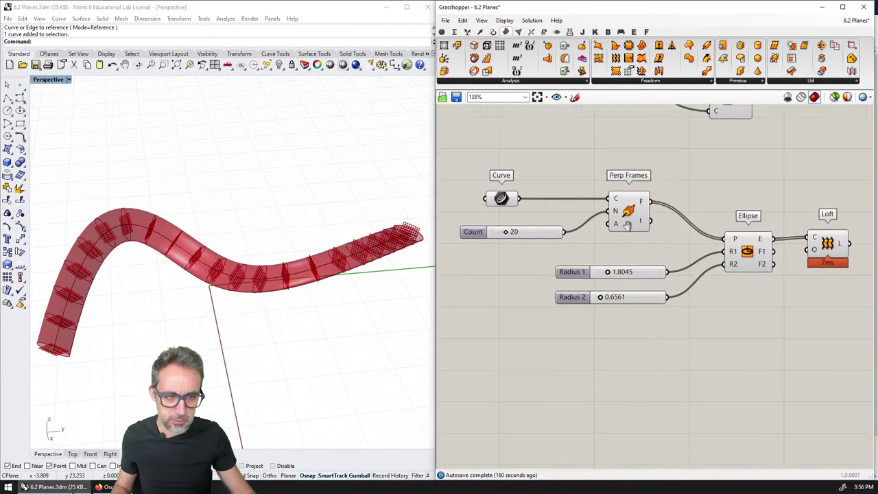
Select Loft and Perp Frames to inspect the tube and its frame parameters
{"action": "left_click", "coordinate": [828, 248]}
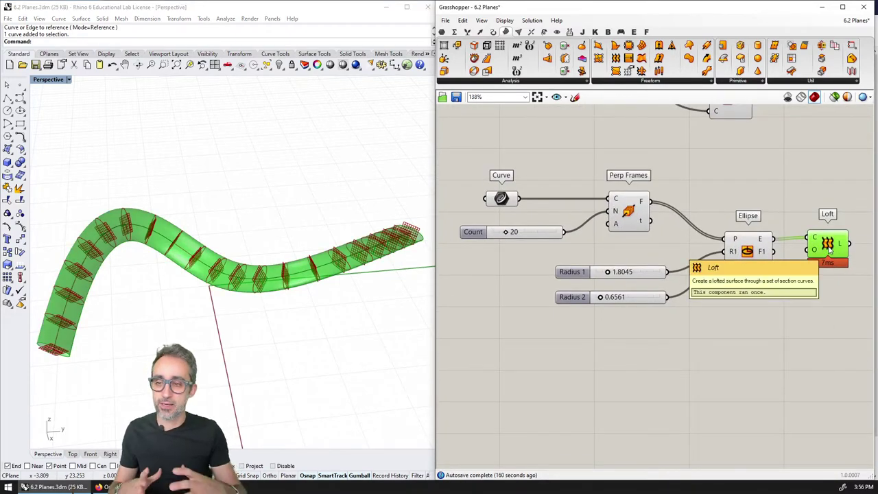
{"action": "left_click", "coordinate": [632, 213]}
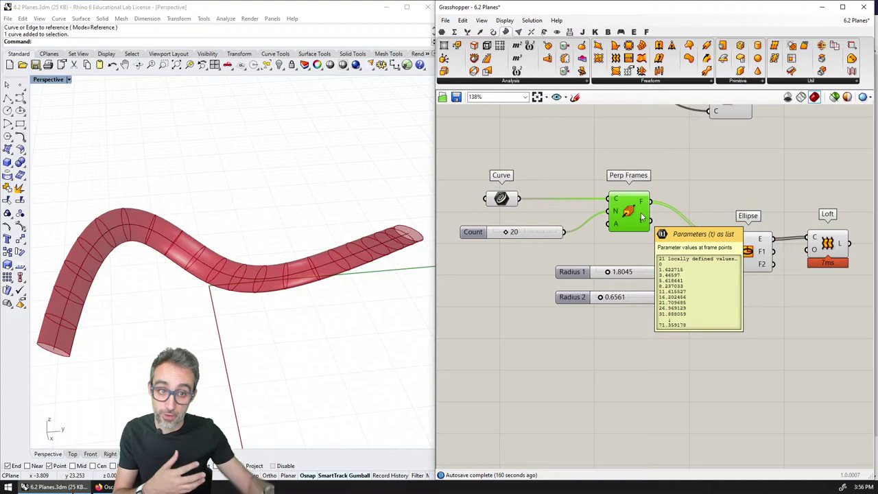
{"action": "left_click", "coordinate": [829, 250]}
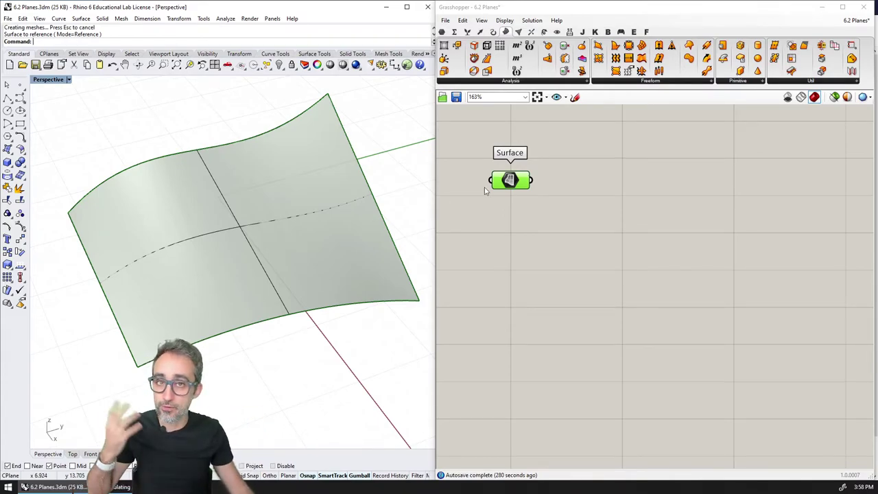
Add a Divide Surface component and wire the referenced surface into its S input
{"action": "left_click_drag", "start_coordinate": [773, 48], "coordinate": [656, 199]}
{"action": "left_click", "coordinate": [649, 193]}
{"action": "left_click_drag", "start_coordinate": [533, 180], "coordinate": [626, 184]}
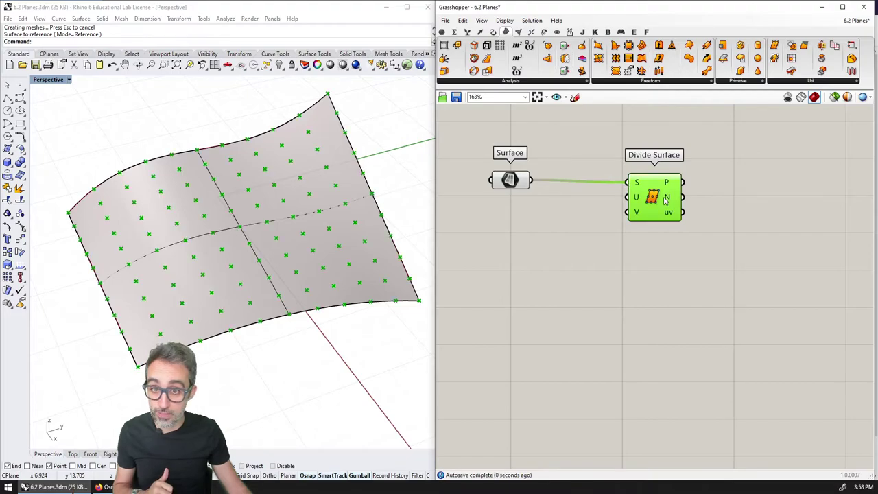
Create two number sliders at 20 and connect them to Divide Surface's U and V counts
{"action": "double_click", "coordinate": [516, 211]}
{"action": "type", "text": "20"}
{"action": "key", "text": "Return"}
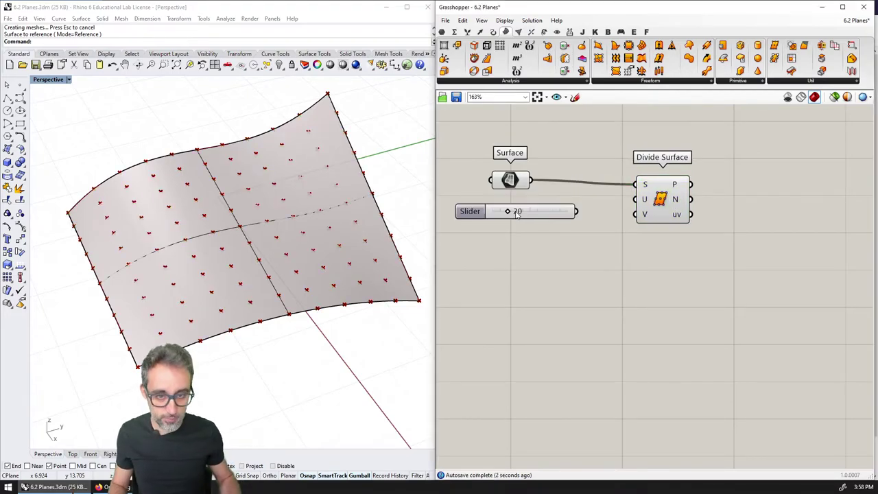
{"action": "left_click_drag", "start_coordinate": [535, 210], "coordinate": [531, 235]}
{"action": "left_click_drag", "start_coordinate": [578, 212], "coordinate": [636, 199]}
{"action": "left_click_drag", "start_coordinate": [575, 237], "coordinate": [644, 210]}
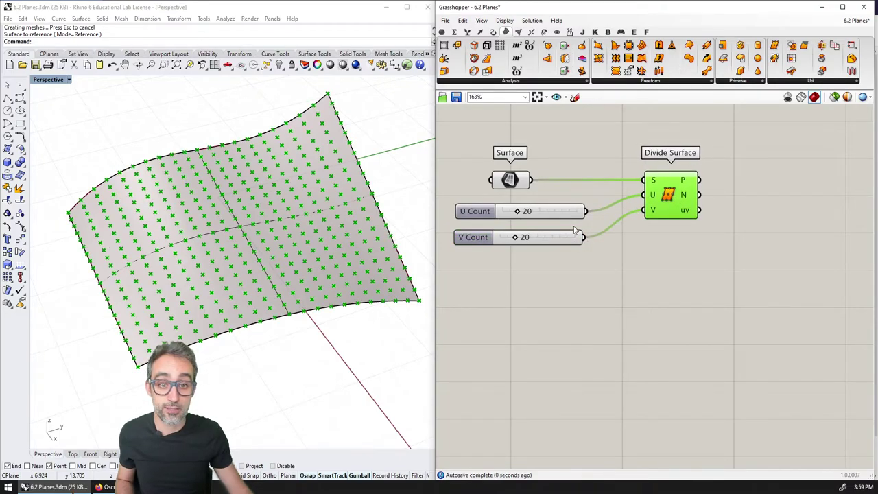
{"action": "left_click", "coordinate": [565, 235]}
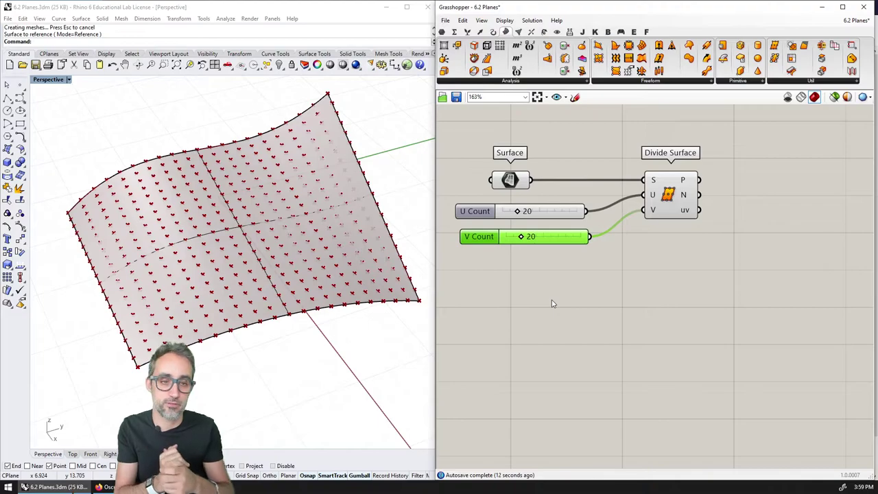
{"action": "left_click", "coordinate": [743, 81]}
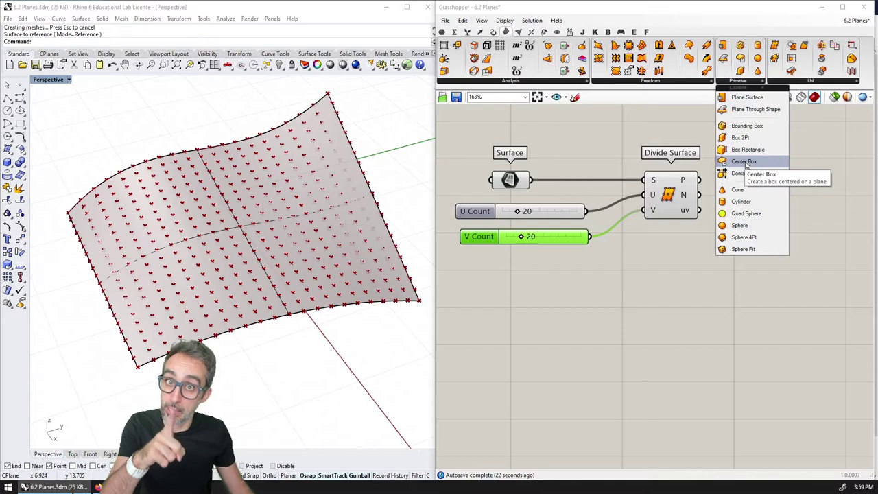
Place a Center Box right of Divide Surface and wire Divide Surface P into its base B
{"action": "left_click", "coordinate": [747, 163]}
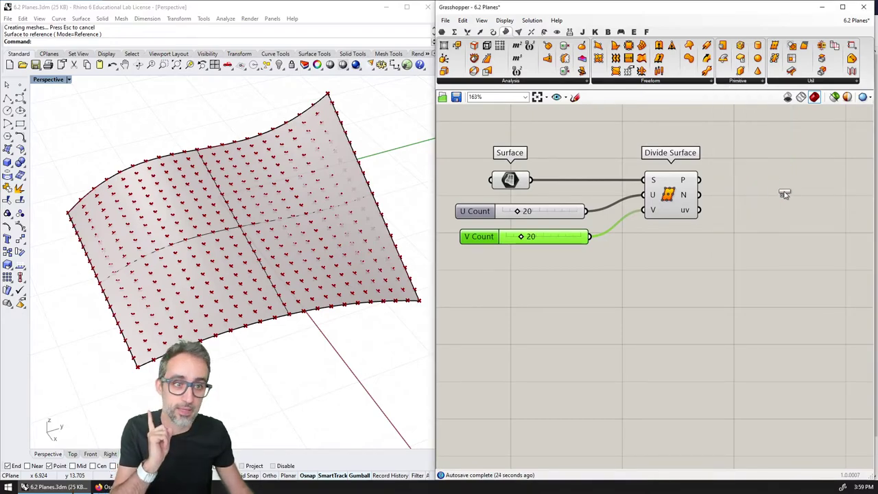
{"action": "left_click", "coordinate": [784, 192]}
{"action": "right_click_drag", "start_coordinate": [784, 192], "coordinate": [686, 210]}
{"action": "left_click_drag", "start_coordinate": [686, 210], "coordinate": [725, 225]}
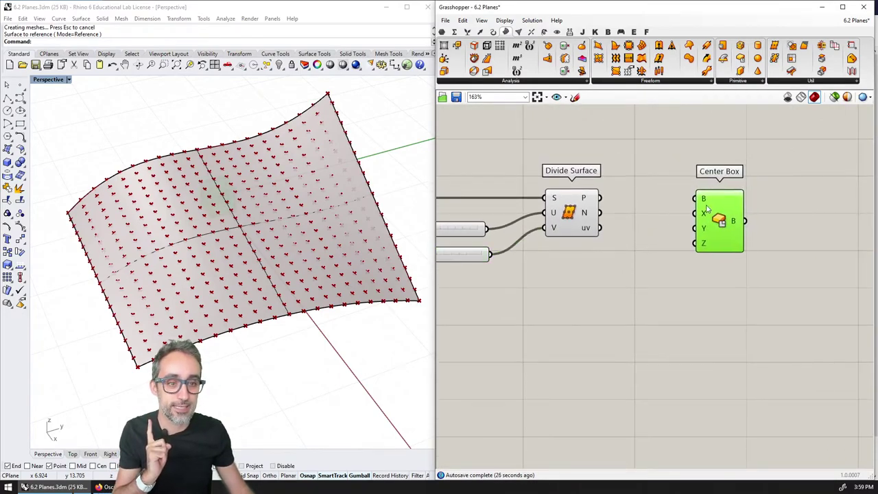
{"action": "scroll", "coordinate": [704, 203], "scroll_direction": "up", "scroll_amount": 3}
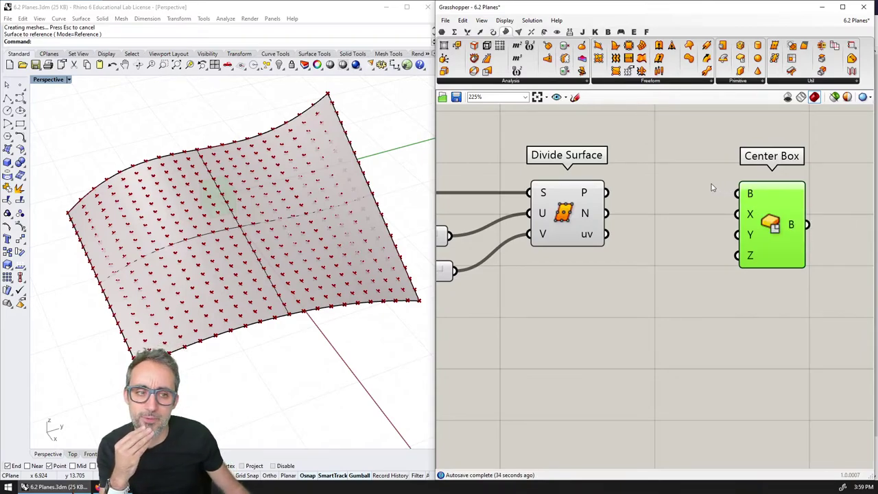
{"action": "mouse_move", "coordinate": [584, 192]}
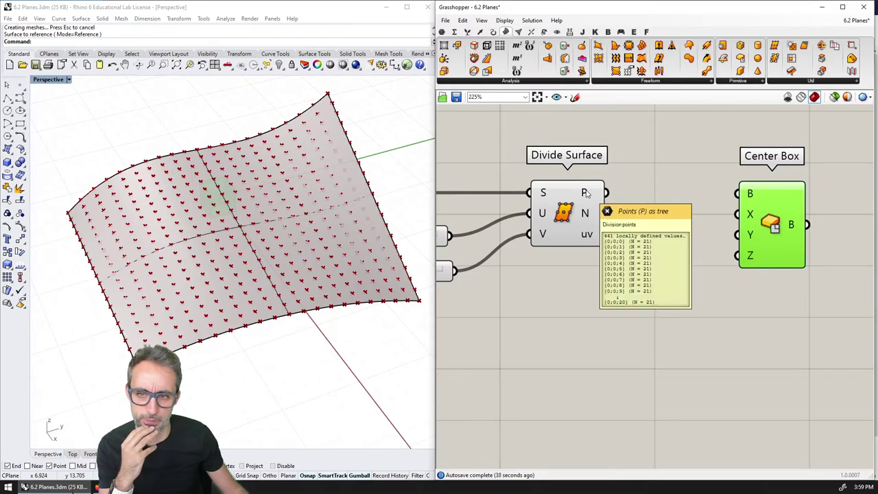
{"action": "left_click_drag", "start_coordinate": [606, 193], "coordinate": [731, 194]}
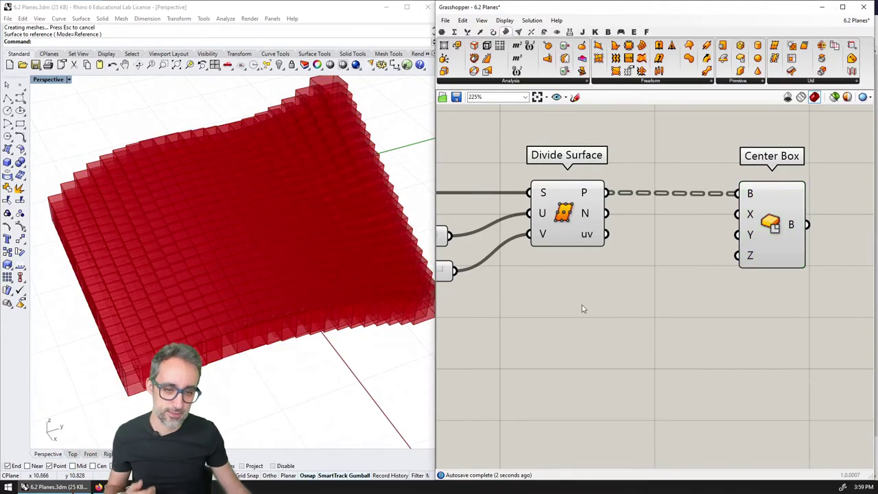
Create a number slider set to 1.000 on the canvas
{"action": "double_click", "coordinate": [582, 305]}
{"action": "type", "text": "10"}
{"action": "key", "text": "BackSpace"}
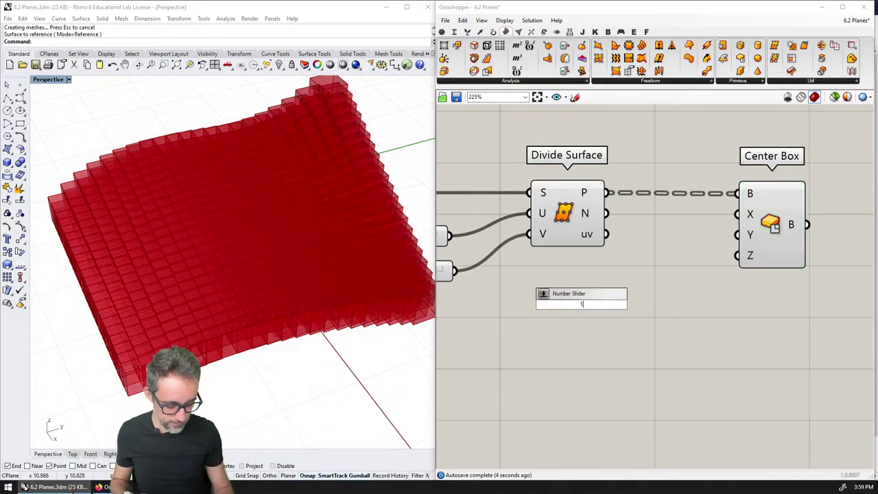
{"action": "type", "text": ".000"}
{"action": "key", "text": "Return"}
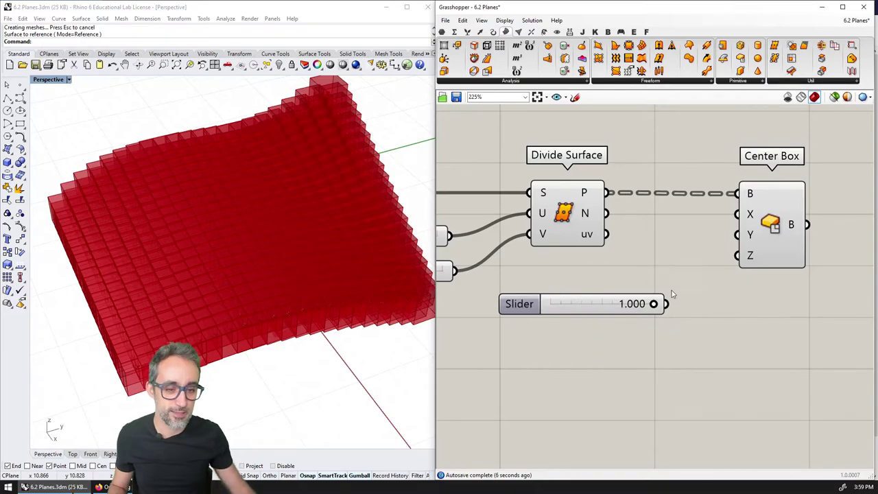
Wire the slider into Center Box's size and set it to 0.268 for small cubes
{"action": "left_click_drag", "start_coordinate": [666, 304], "coordinate": [737, 256]}
{"action": "left_click_drag", "start_coordinate": [654, 304], "coordinate": [562, 310]}
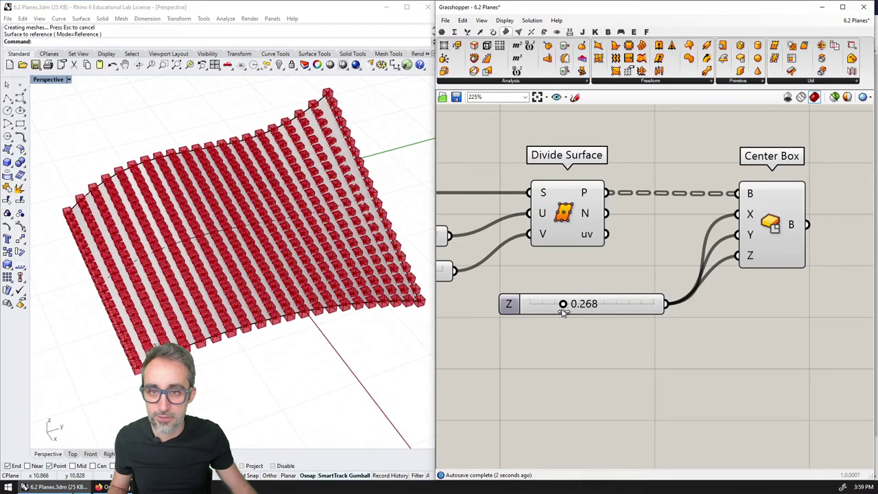
{"action": "left_click", "coordinate": [739, 221]}
{"action": "right_click_drag", "start_coordinate": [404, 261], "coordinate": [254, 218]}
{"action": "left_click", "coordinate": [630, 238]}
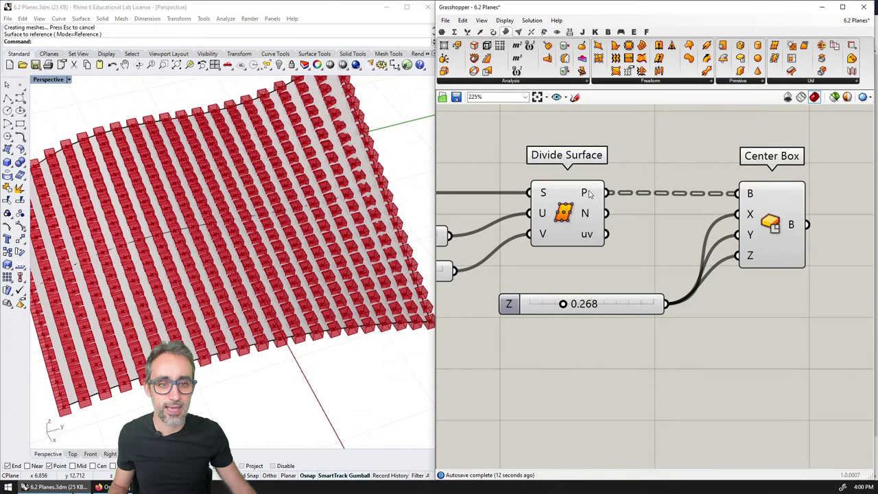
{"action": "mouse_move", "coordinate": [588, 193]}
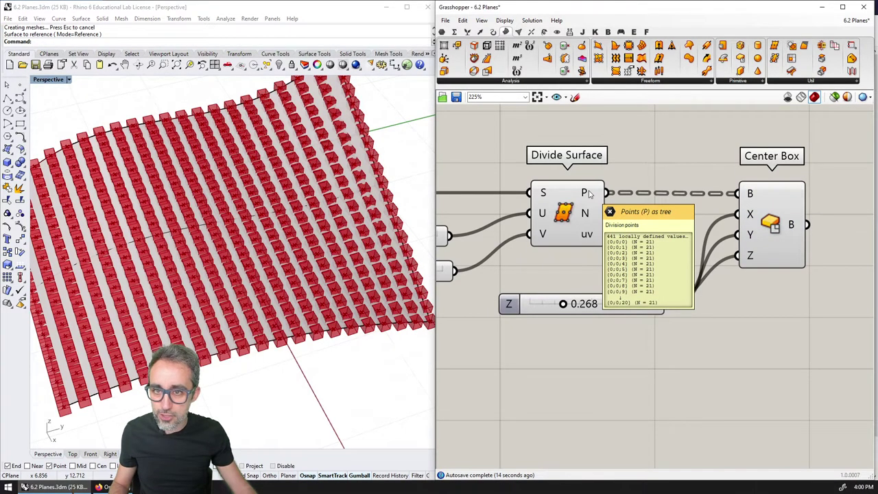
{"action": "mouse_move", "coordinate": [750, 195]}
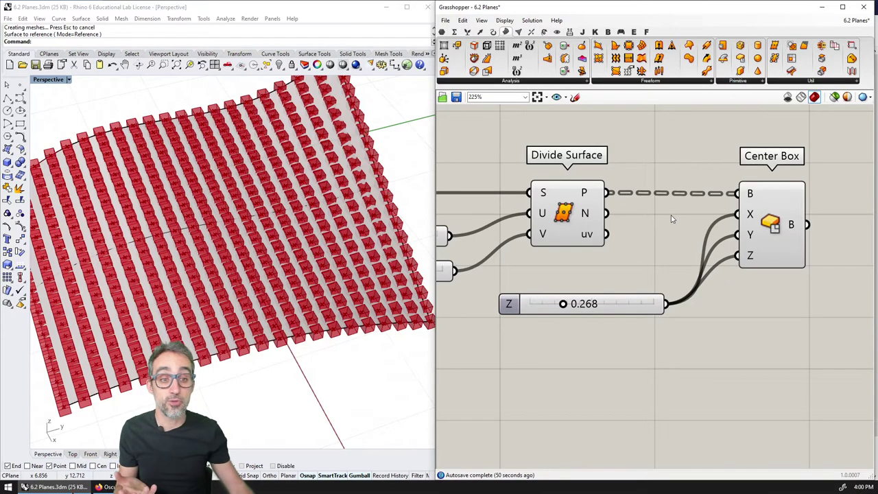
Inspect Center Box's port data and orbit the view to check the cube grid
{"action": "left_click", "coordinate": [782, 214]}
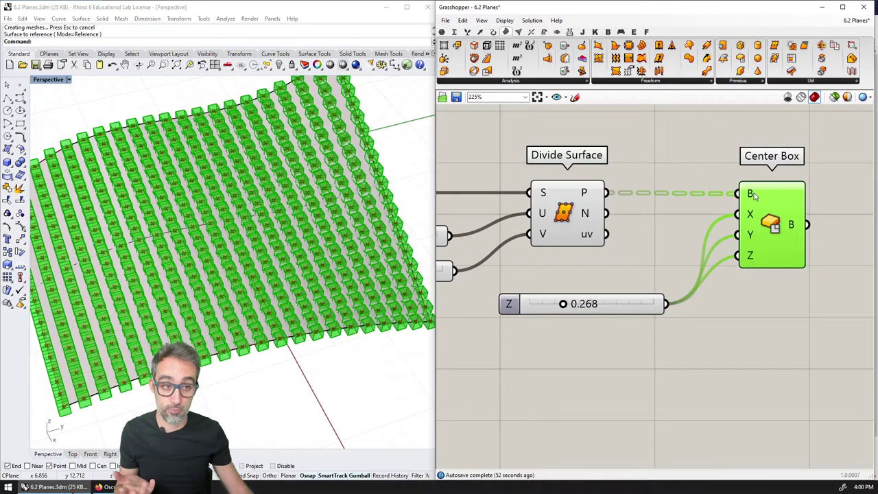
{"action": "mouse_move", "coordinate": [753, 195]}
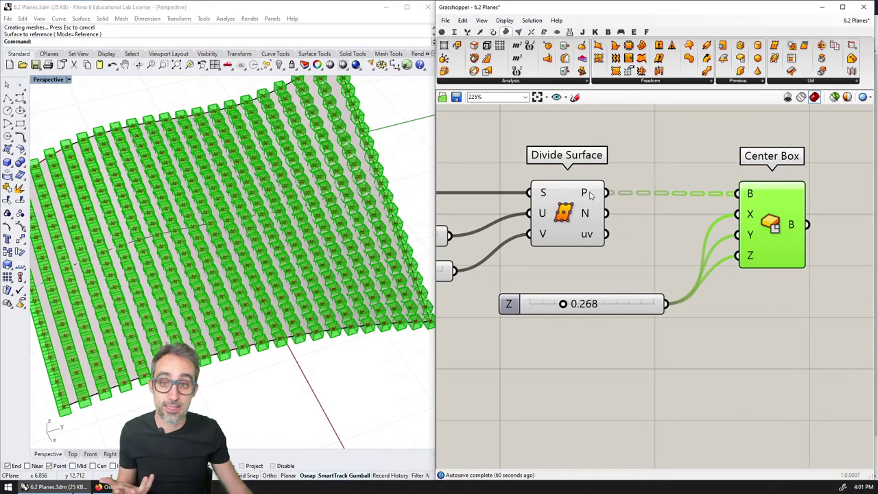
{"action": "mouse_move", "coordinate": [590, 195]}
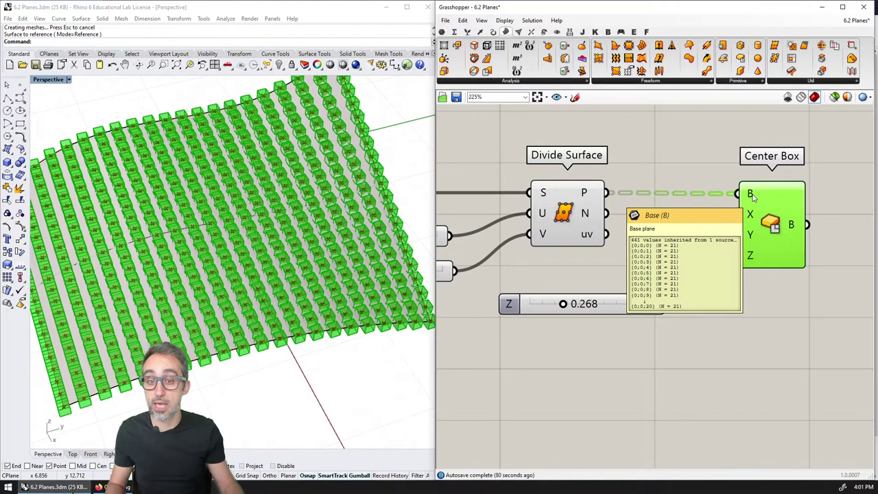
{"action": "mouse_move", "coordinate": [295, 301]}
{"action": "right_mouse_down"}
{"action": "mouse_move", "coordinate": [291, 220]}
{"action": "mouse_move", "coordinate": [237, 316]}
{"action": "mouse_move", "coordinate": [282, 255]}
{"action": "mouse_move", "coordinate": [275, 260]}
{"action": "mouse_move", "coordinate": [283, 284]}
{"action": "mouse_move", "coordinate": [269, 284]}
{"action": "mouse_move", "coordinate": [274, 271]}
{"action": "mouse_move", "coordinate": [327, 244]}
{"action": "mouse_move", "coordinate": [217, 299]}
{"action": "mouse_move", "coordinate": [261, 270]}
{"action": "right_mouse_up"}
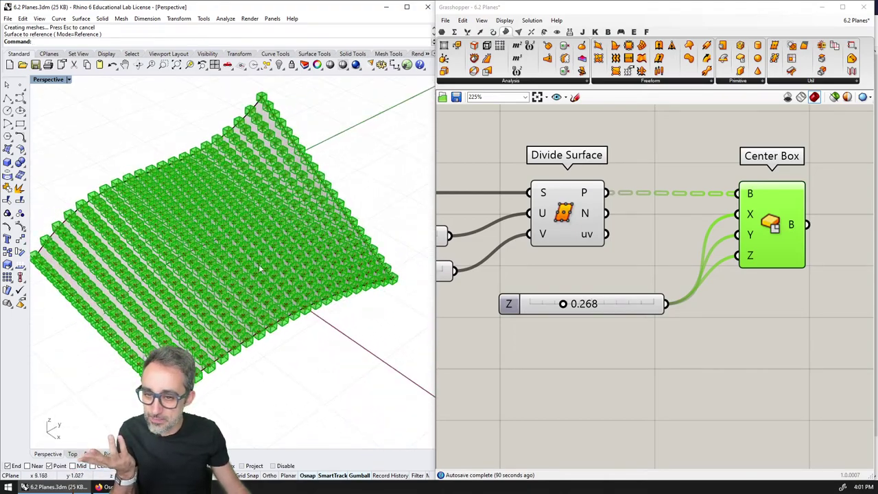
{"action": "scroll", "coordinate": [260, 274], "scroll_direction": "up", "scroll_amount": 3}
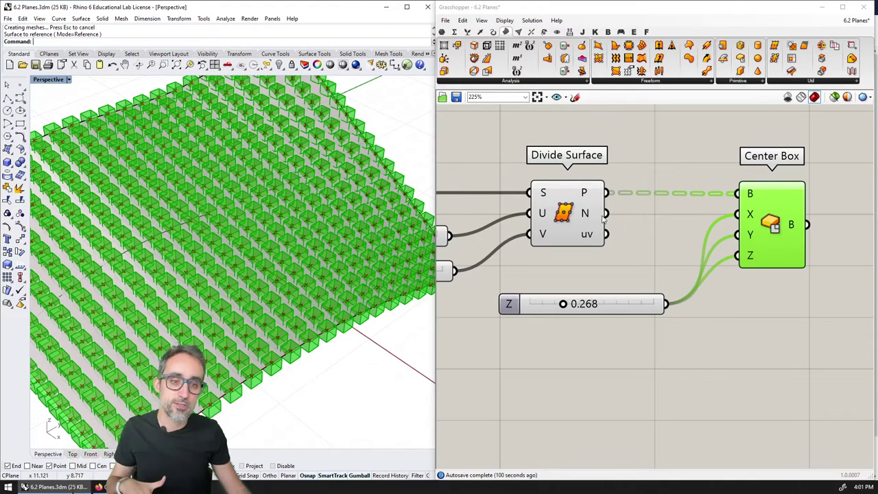
{"action": "mouse_move", "coordinate": [587, 217]}
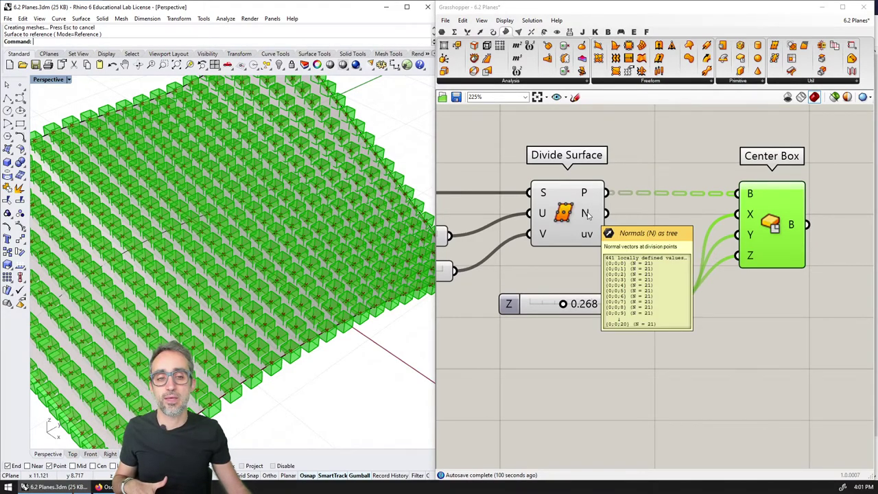
{"action": "right_click_drag", "start_coordinate": [388, 237], "coordinate": [305, 242]}
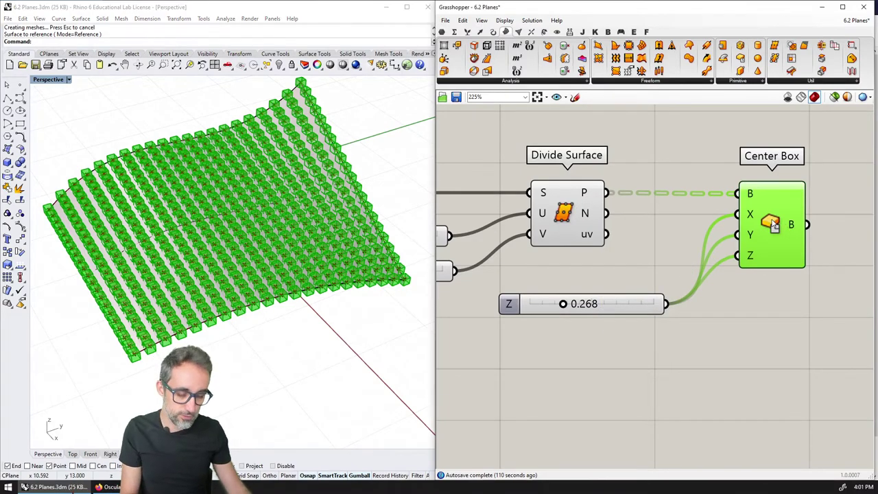
Delete the Center Box component, then undo to restore it
{"action": "key", "text": "Delete"}
{"action": "key", "text": "ctrl+z"}
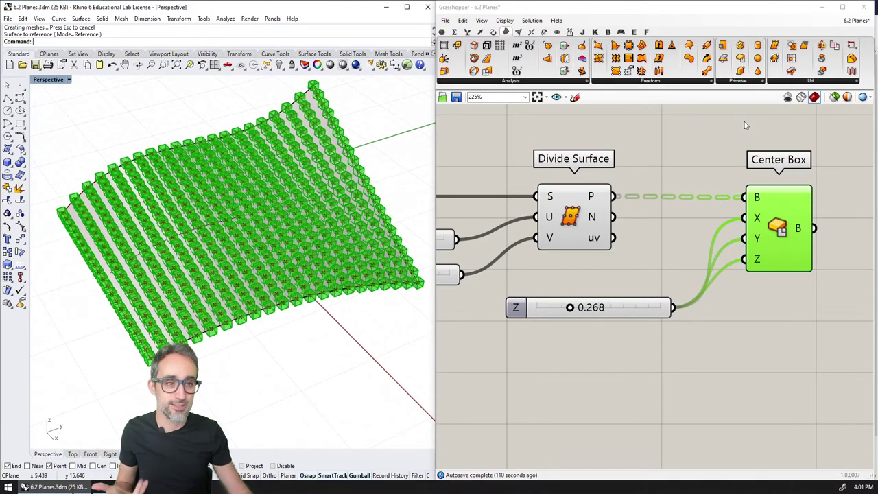
{"action": "left_click", "coordinate": [788, 82]}
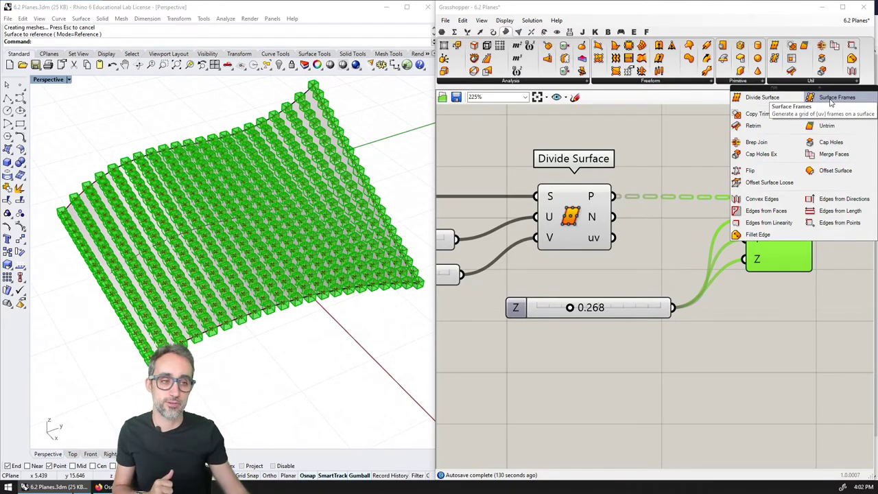
Place a Surface Frames component below, moving the Z slider out of the way
{"action": "left_click_drag", "start_coordinate": [831, 102], "coordinate": [569, 281]}
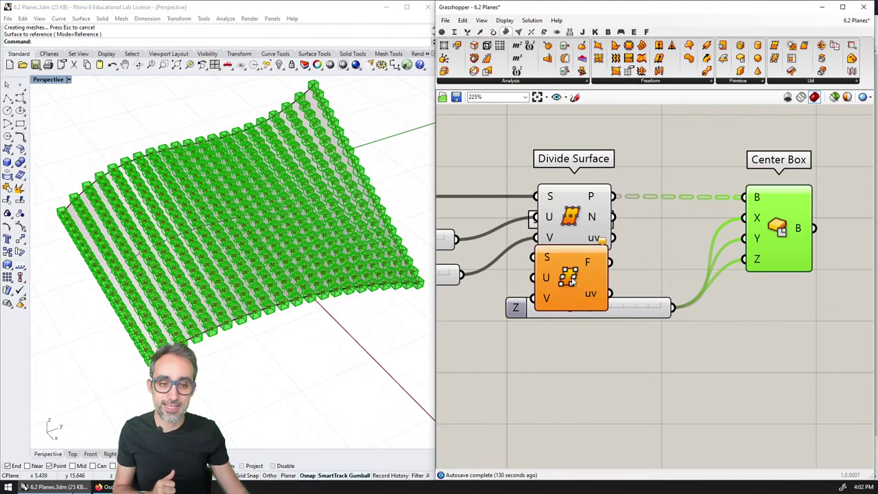
{"action": "left_click_drag", "start_coordinate": [637, 308], "coordinate": [639, 396]}
{"action": "left_click_drag", "start_coordinate": [571, 287], "coordinate": [575, 336]}
{"action": "scroll", "coordinate": [580, 332], "scroll_direction": "down", "scroll_amount": 1}
{"action": "right_click_drag", "start_coordinate": [580, 332], "coordinate": [662, 251]}
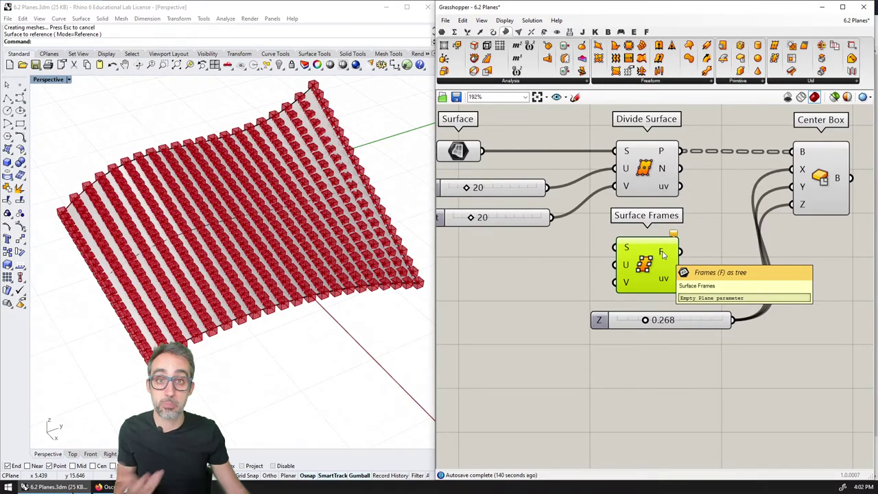
{"action": "right_click_drag", "start_coordinate": [529, 156], "coordinate": [560, 165]}
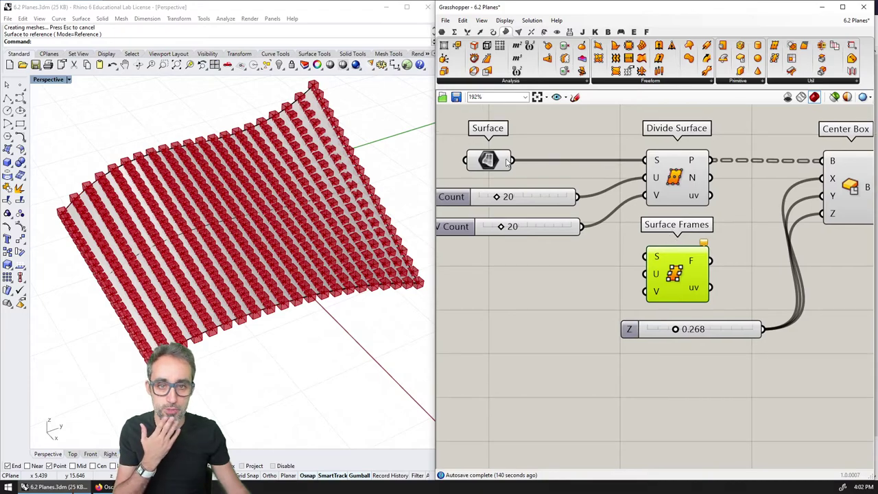
Wire the surface into Surface Frames S and the two 20 counts into U and V
{"action": "left_click_drag", "start_coordinate": [509, 160], "coordinate": [645, 257]}
{"action": "left_click_drag", "start_coordinate": [578, 197], "coordinate": [644, 274]}
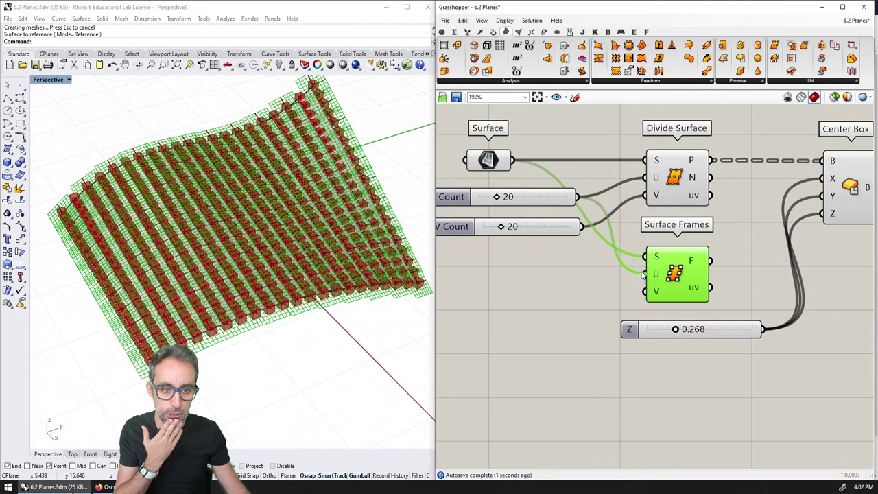
{"action": "left_click_drag", "start_coordinate": [581, 226], "coordinate": [645, 291]}
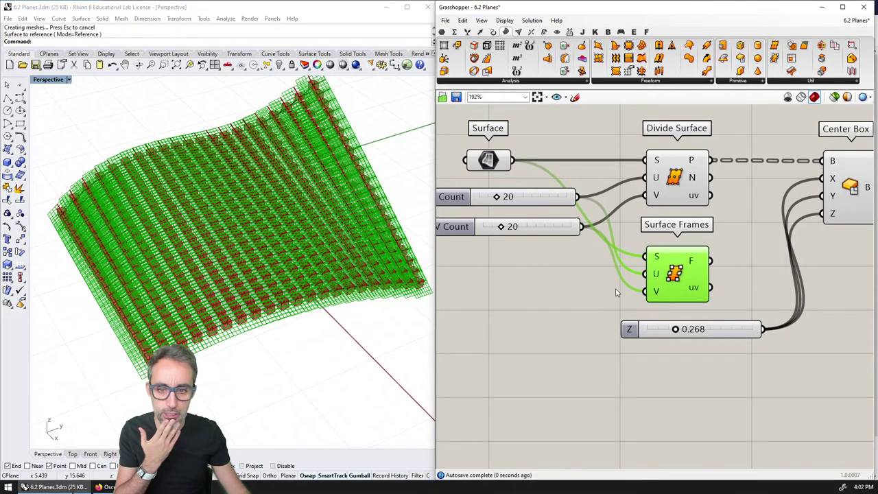
{"action": "left_click", "coordinate": [252, 258]}
Attempt a Scale of the surface by 3, then cancel it
{"action": "type", "text": "scale"}
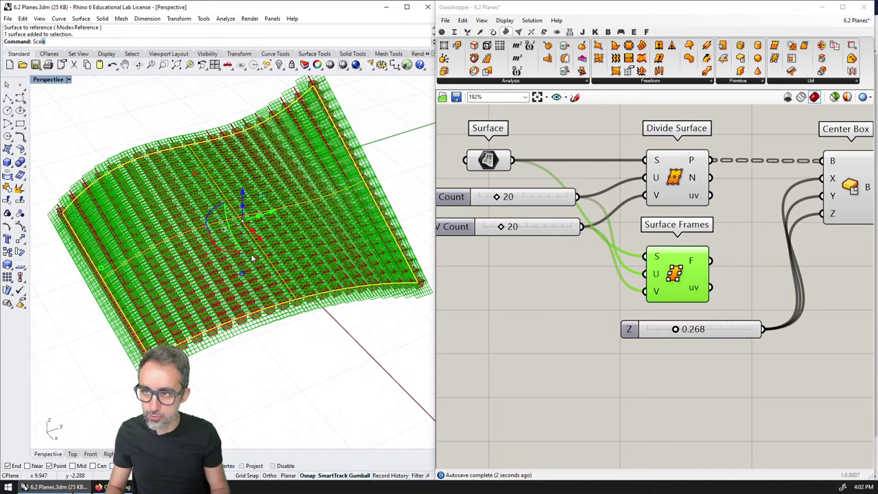
{"action": "key", "text": "Return"}
{"action": "type", "text": "3"}
{"action": "key", "text": "Return"}
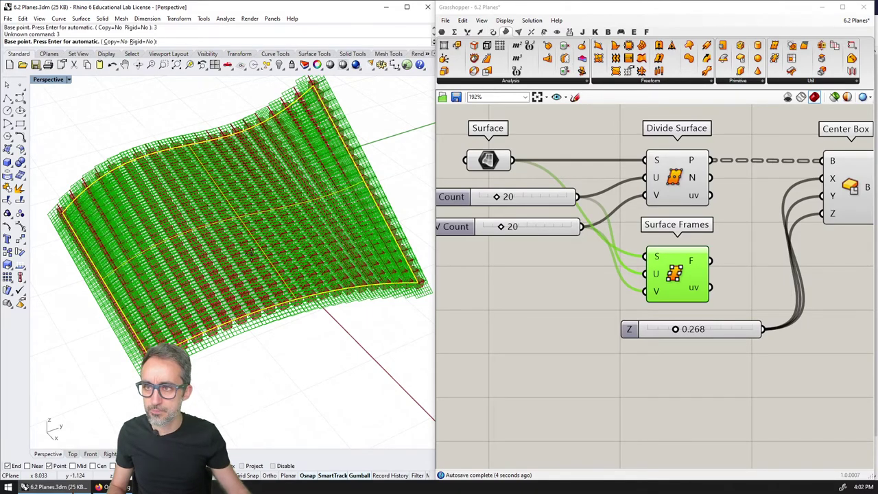
{"action": "left_click", "coordinate": [251, 253]}
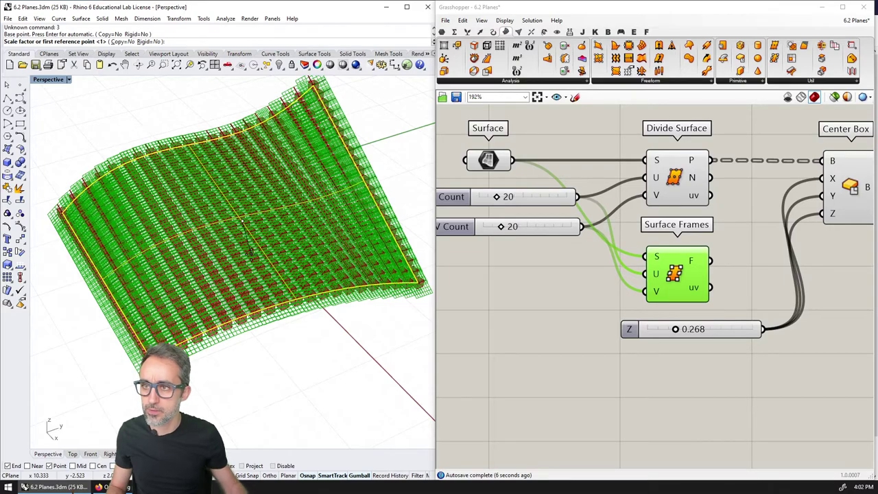
{"action": "key", "text": "Escape"}
{"action": "key", "text": "Escape"}
Scale the surface by a factor of 3 about base point 0,0,0
{"action": "type", "text": "S"}
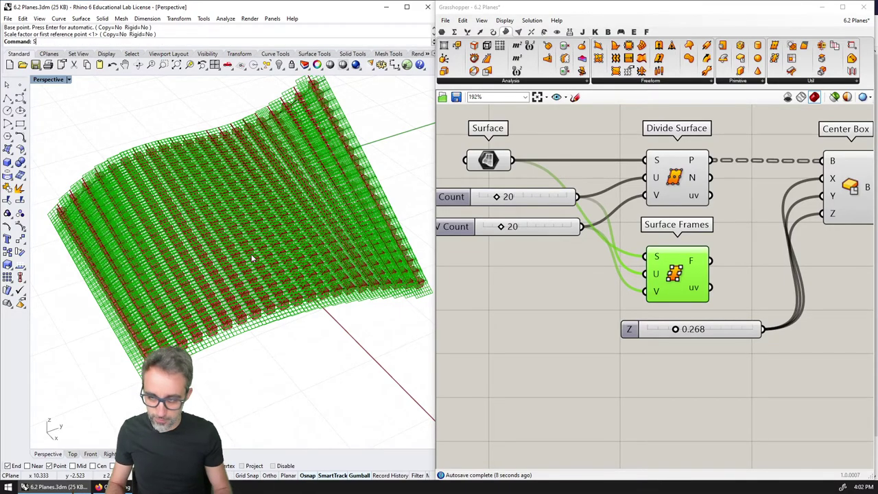
{"action": "type", "text": "cale"}
{"action": "key", "text": "Return"}
{"action": "left_click", "coordinate": [252, 258]}
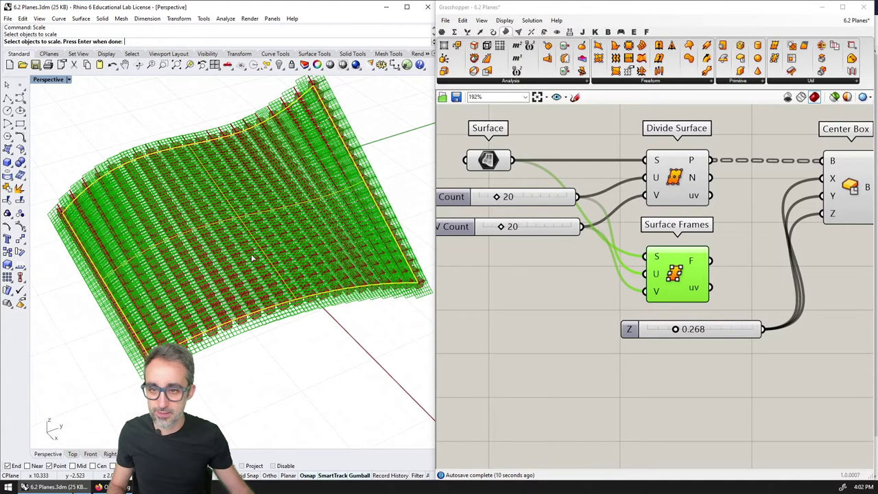
{"action": "key", "text": "Return"}
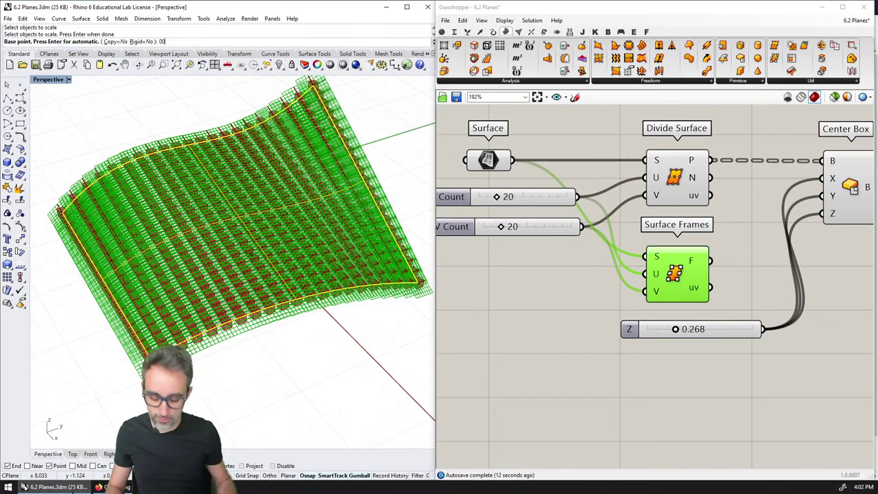
{"action": "type", "text": "0,0,0"}
{"action": "key", "text": "Return"}
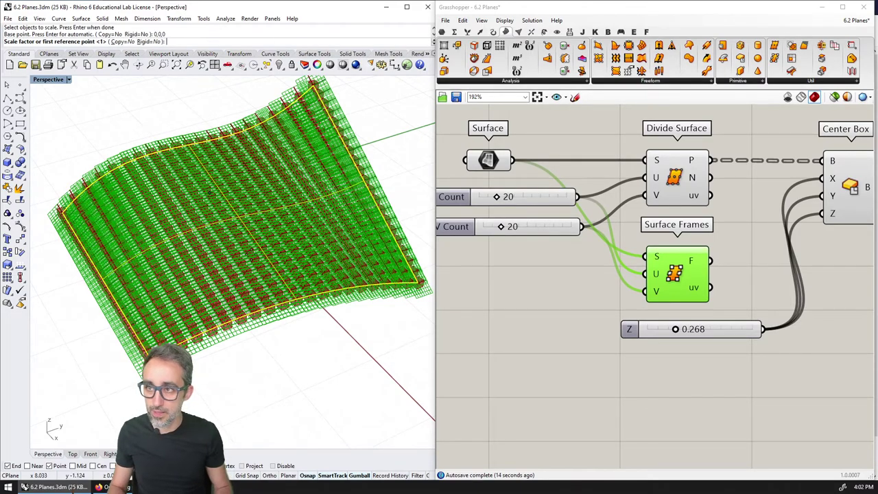
{"action": "type", "text": "3"}
{"action": "key", "text": "Return"}
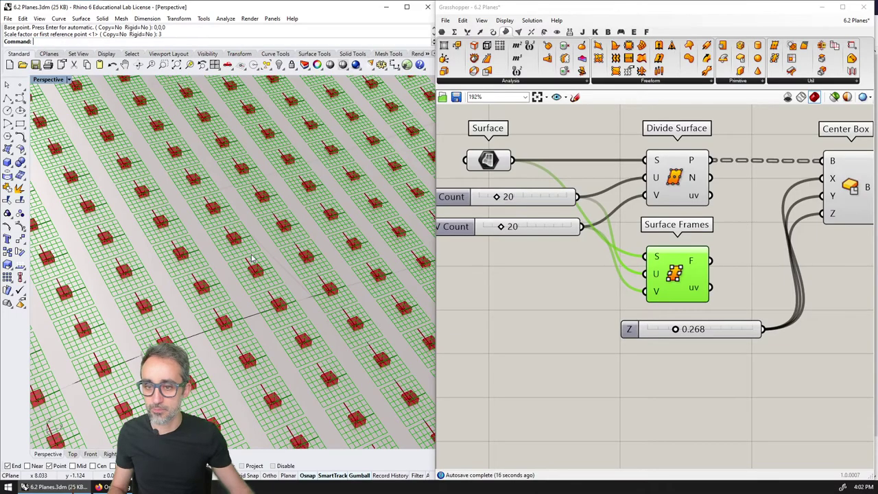
{"action": "scroll", "coordinate": [261, 264], "scroll_direction": "down", "scroll_amount": 5}
{"action": "scroll", "coordinate": [292, 281], "scroll_direction": "up", "scroll_amount": 6}
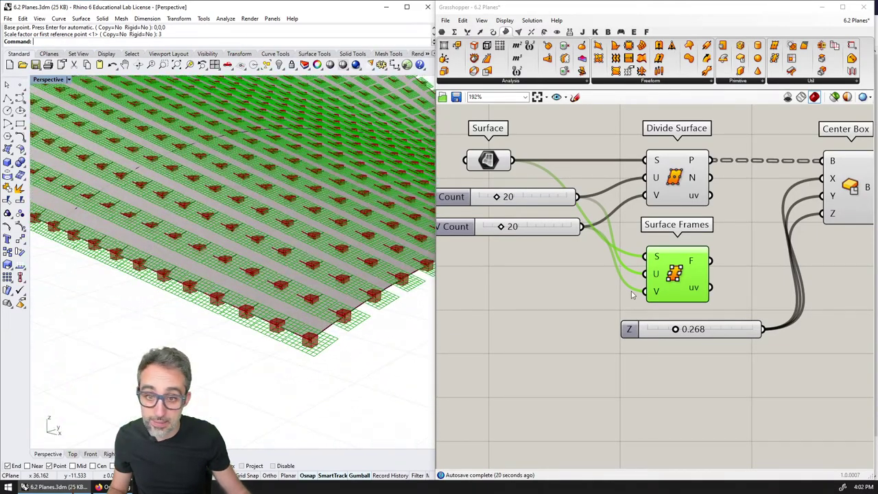
Preview Center Box and Divide Surface outputs, orbiting around the planes and boxes
{"action": "left_click", "coordinate": [856, 190]}
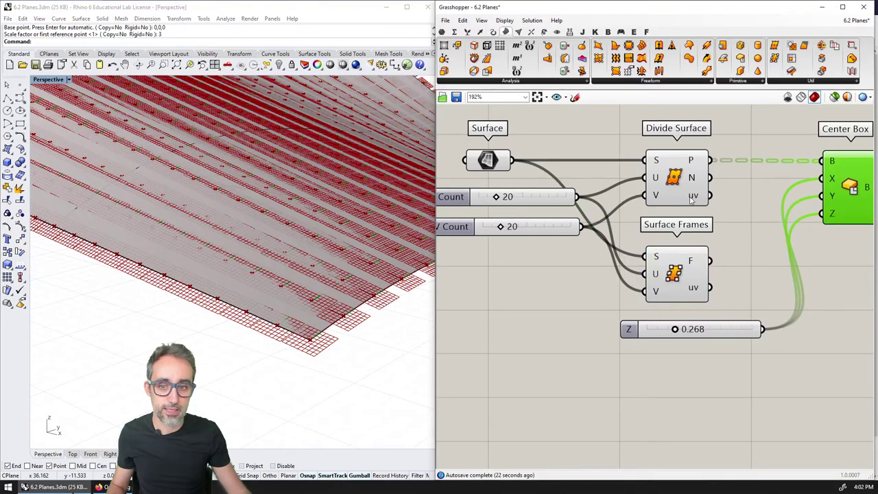
{"action": "left_click", "coordinate": [649, 195]}
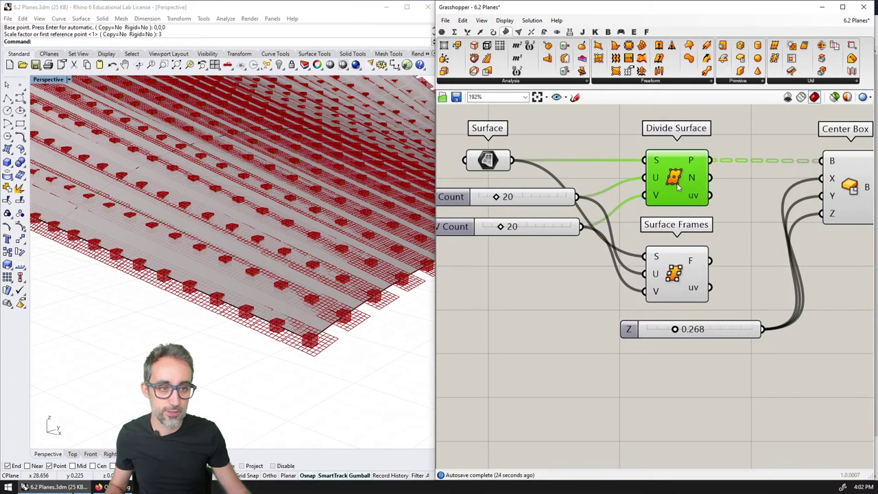
{"action": "left_click", "coordinate": [851, 188]}
{"action": "right_click_drag", "start_coordinate": [261, 247], "coordinate": [267, 323]}
{"action": "right_click_drag", "start_coordinate": [754, 265], "coordinate": [691, 246]}
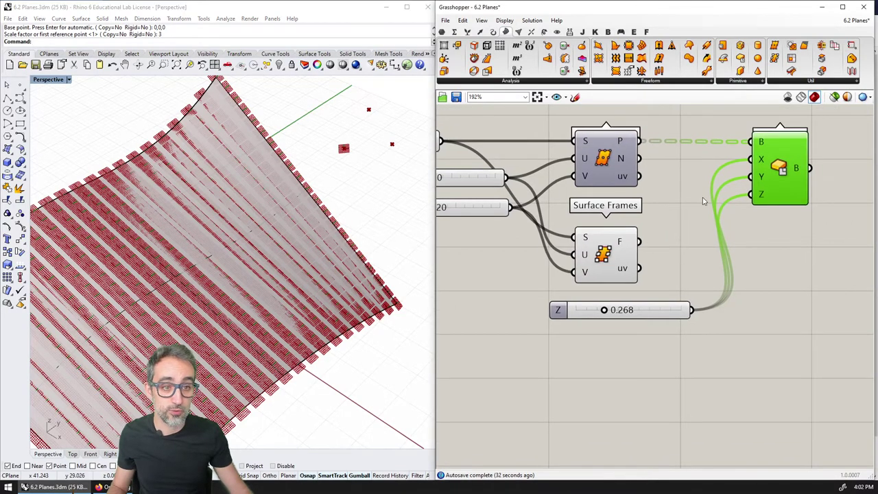
{"action": "left_click", "coordinate": [782, 171]}
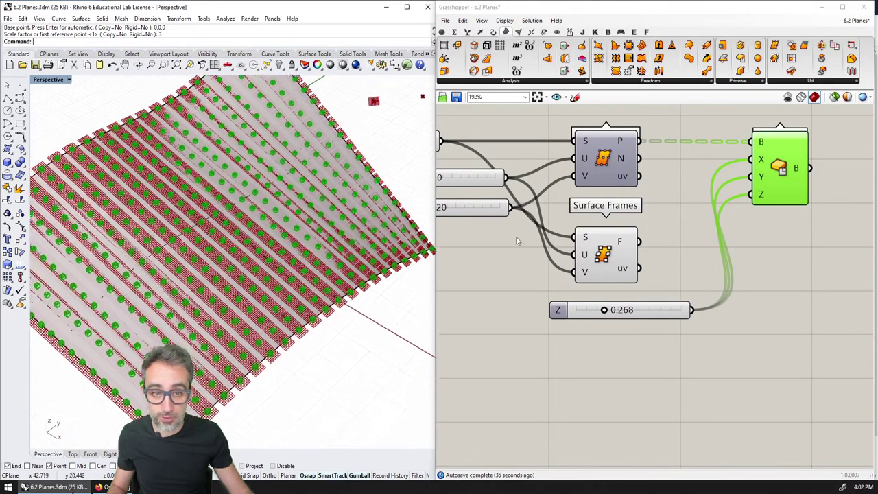
Set box Z to 0.799 and feed Surface Frames F into Center Box base B
{"action": "left_click_drag", "start_coordinate": [605, 310], "coordinate": [660, 310]}
{"action": "scroll", "coordinate": [282, 253], "scroll_direction": "up", "scroll_amount": 5}
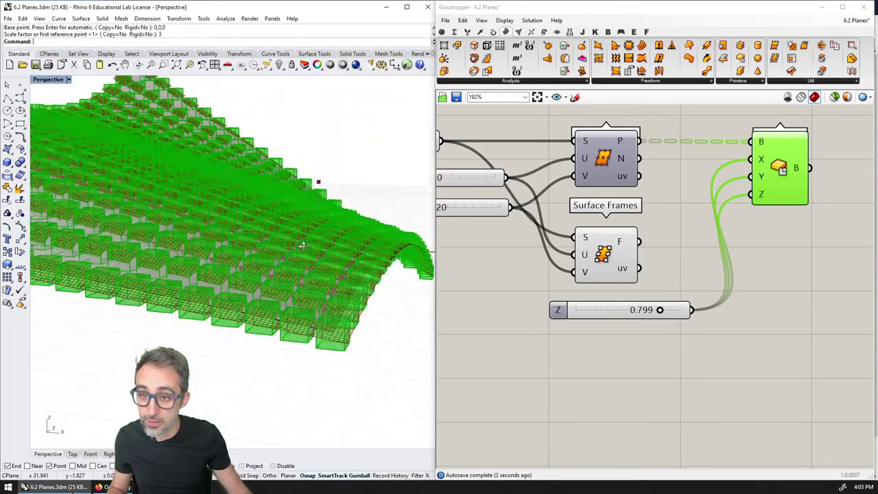
{"action": "left_click_drag", "start_coordinate": [639, 240], "coordinate": [752, 142]}
{"action": "right_click_drag", "start_coordinate": [415, 266], "coordinate": [199, 288]}
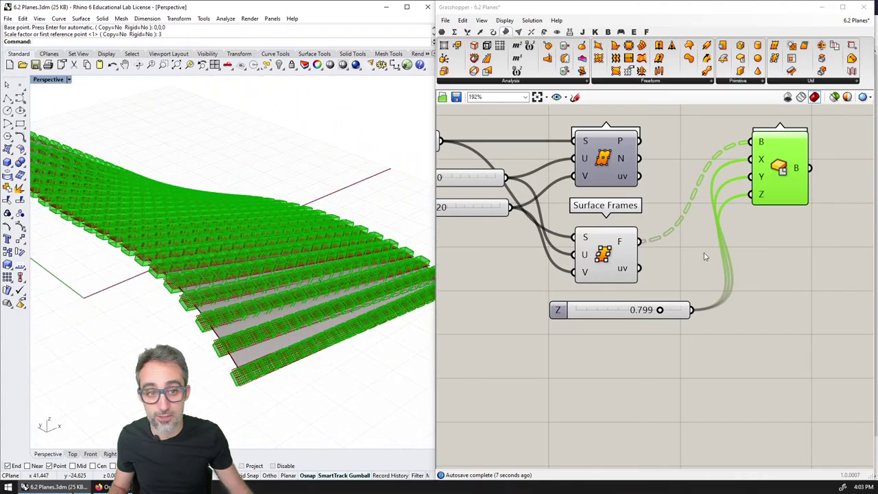
{"action": "left_click", "coordinate": [625, 258]}
{"action": "right_click_drag", "start_coordinate": [364, 269], "coordinate": [259, 264]}
Add a 10.000 number slider driving Center Box height Z, producing tall fins
{"action": "left_click_drag", "start_coordinate": [590, 310], "coordinate": [533, 305]}
{"action": "double_click", "coordinate": [572, 346]}
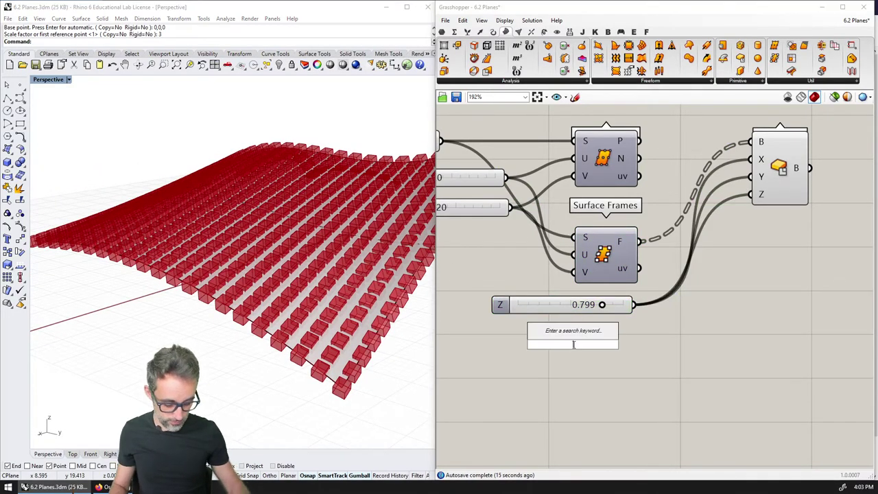
{"action": "type", "text": "10"}
{"action": "key", "text": "Return"}
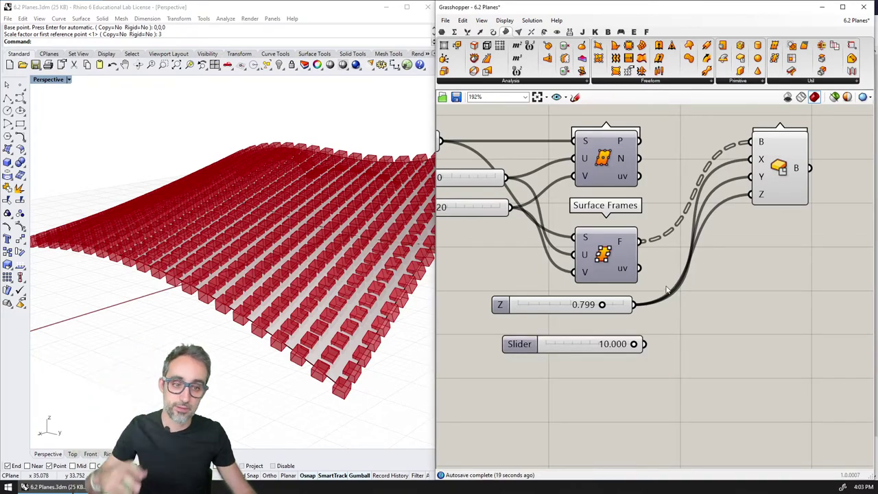
{"action": "left_click_drag", "start_coordinate": [638, 308], "coordinate": [752, 196]}
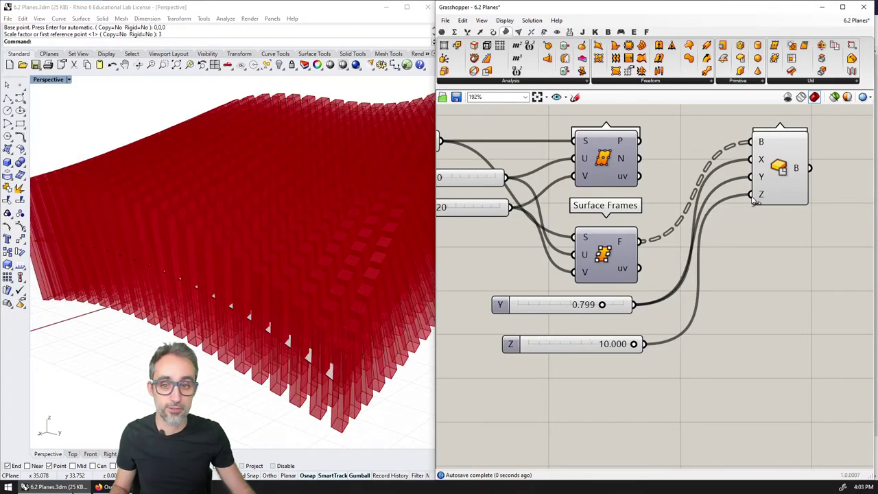
{"action": "right_click_drag", "start_coordinate": [330, 333], "coordinate": [365, 287]}
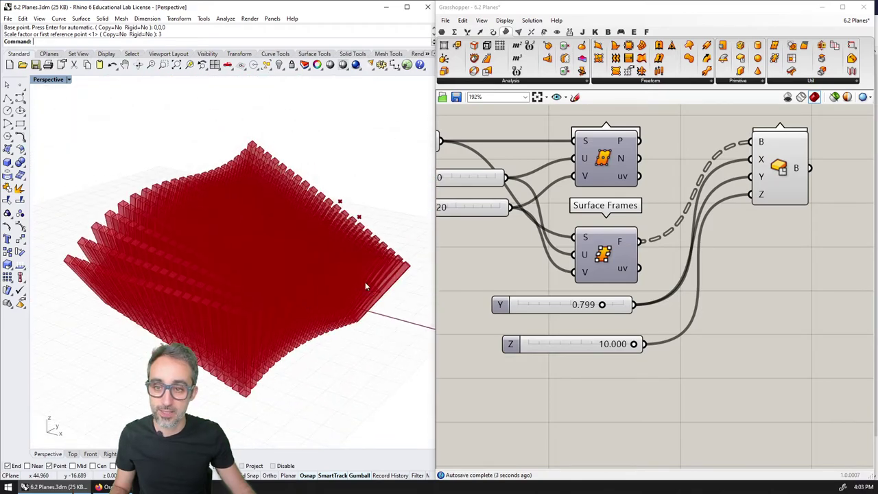
{"action": "left_click", "coordinate": [780, 168]}
{"action": "right_click_drag", "start_coordinate": [288, 274], "coordinate": [289, 363]}
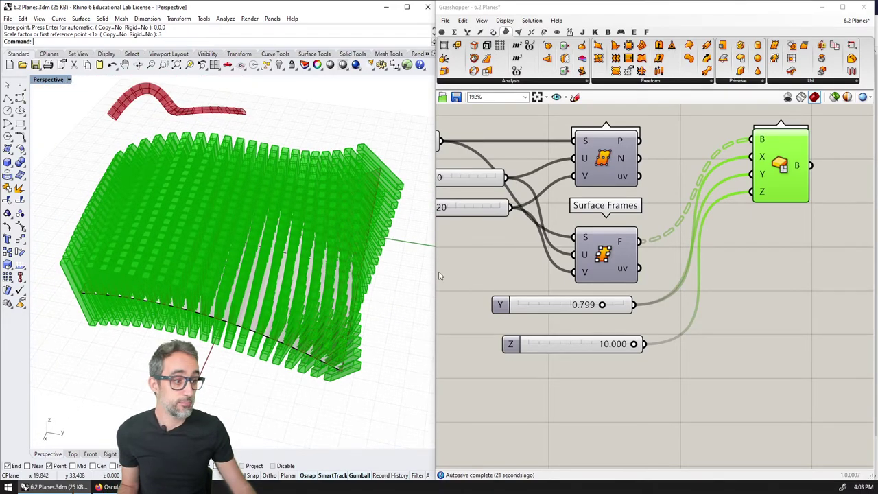
Delete Divide Surface, move Surface Frames into its place, and stack the Y and Z sliders
{"action": "scroll", "coordinate": [669, 271], "scroll_direction": "up", "scroll_amount": 3}
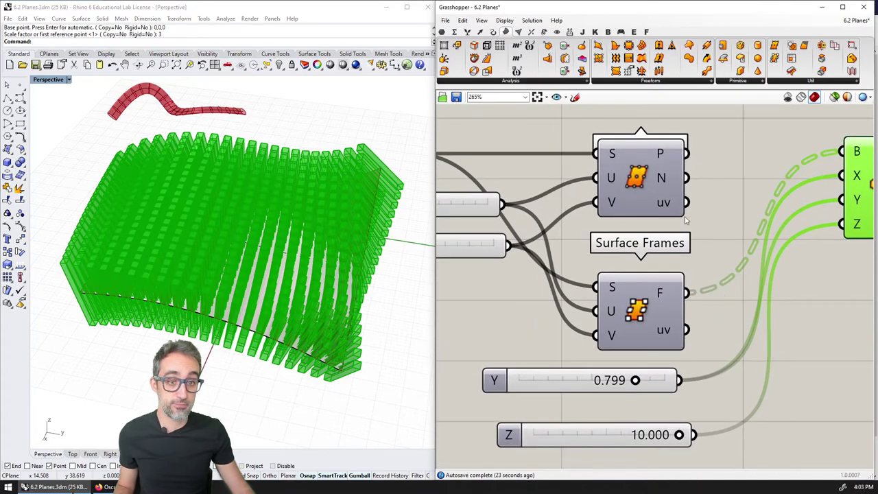
{"action": "scroll", "coordinate": [646, 189], "scroll_direction": "down", "scroll_amount": 4}
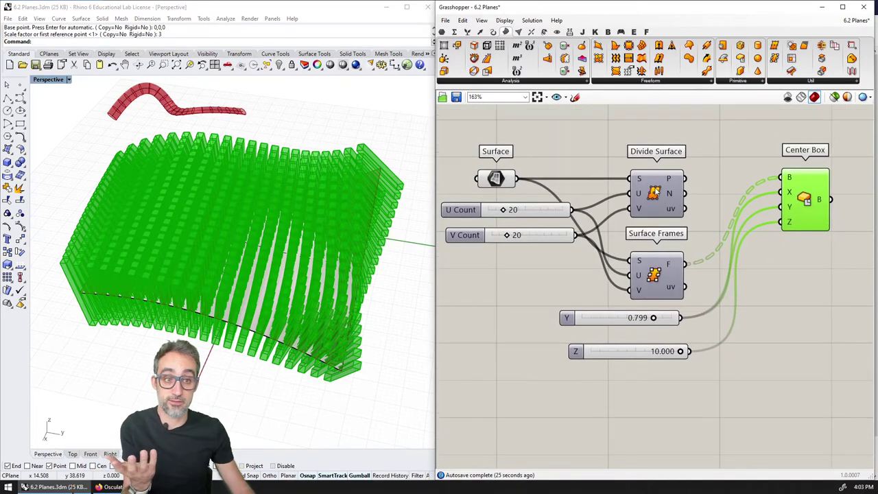
{"action": "left_click", "coordinate": [654, 194]}
{"action": "key", "text": "Delete"}
{"action": "left_click_drag", "start_coordinate": [660, 267], "coordinate": [652, 186]}
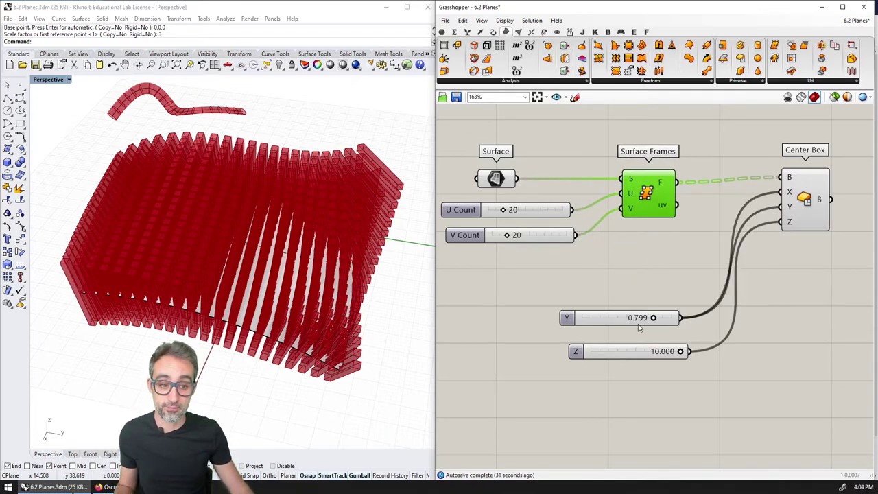
{"action": "left_click_drag", "start_coordinate": [635, 317], "coordinate": [633, 284]}
{"action": "left_click_drag", "start_coordinate": [633, 351], "coordinate": [619, 307]}
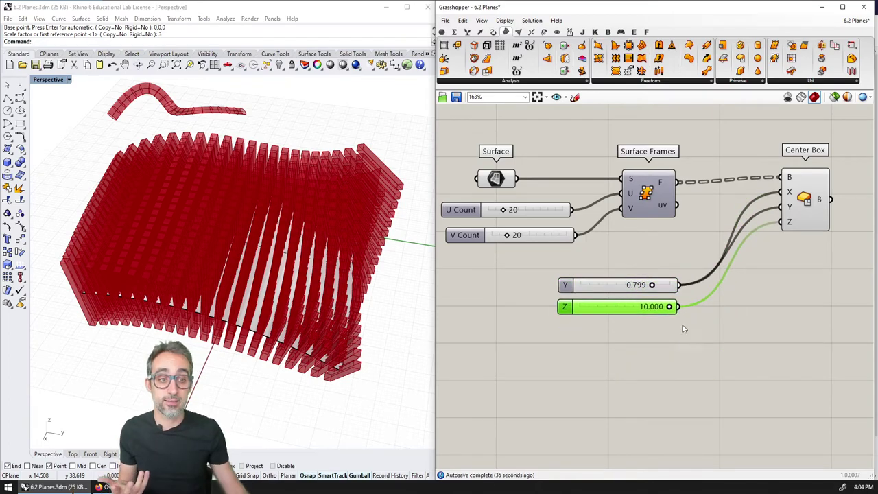
{"action": "left_click", "coordinate": [796, 203]}
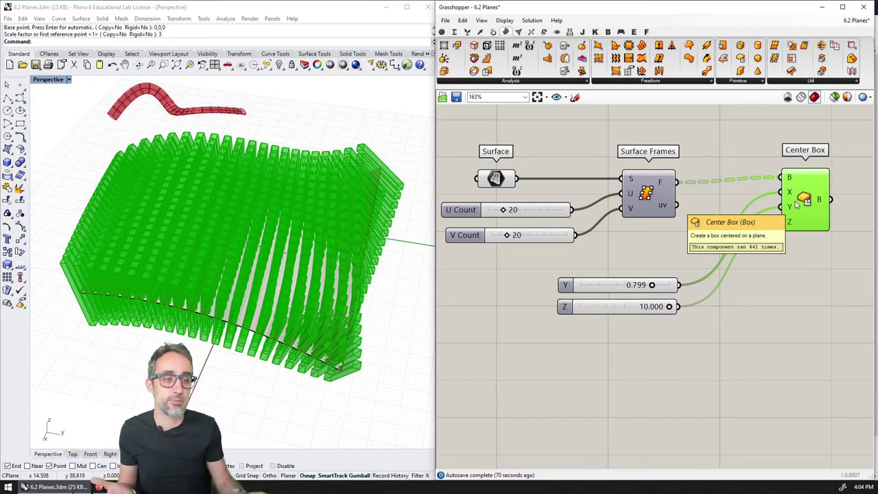
{"action": "scroll", "coordinate": [741, 243], "scroll_direction": "down", "scroll_amount": 2}
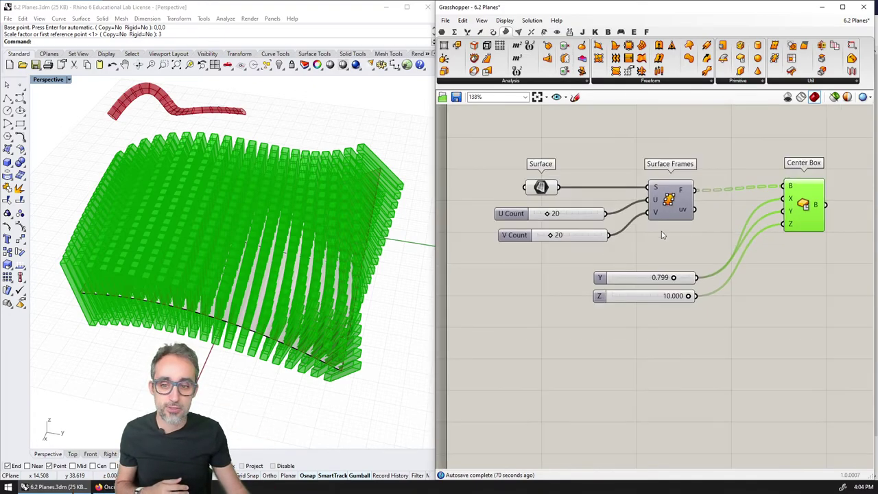
Orbit the Perspective view to inspect the fins from the side
{"action": "right_click_drag", "start_coordinate": [288, 233], "coordinate": [351, 282]}
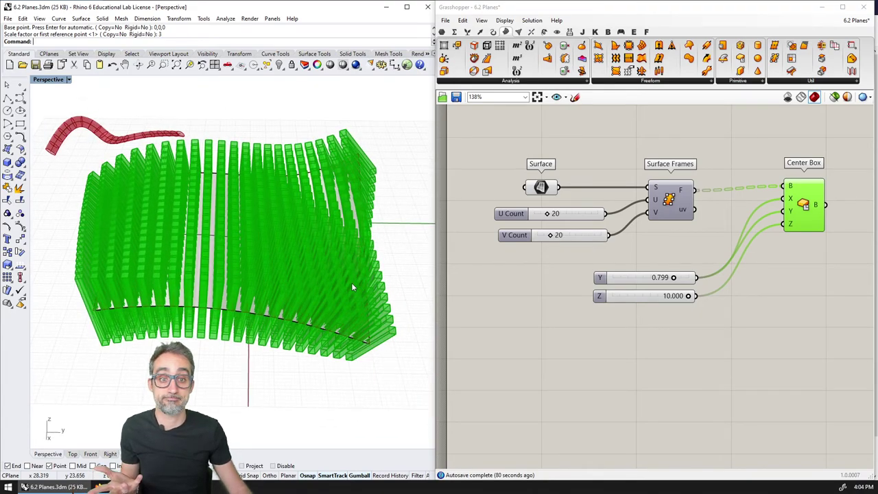